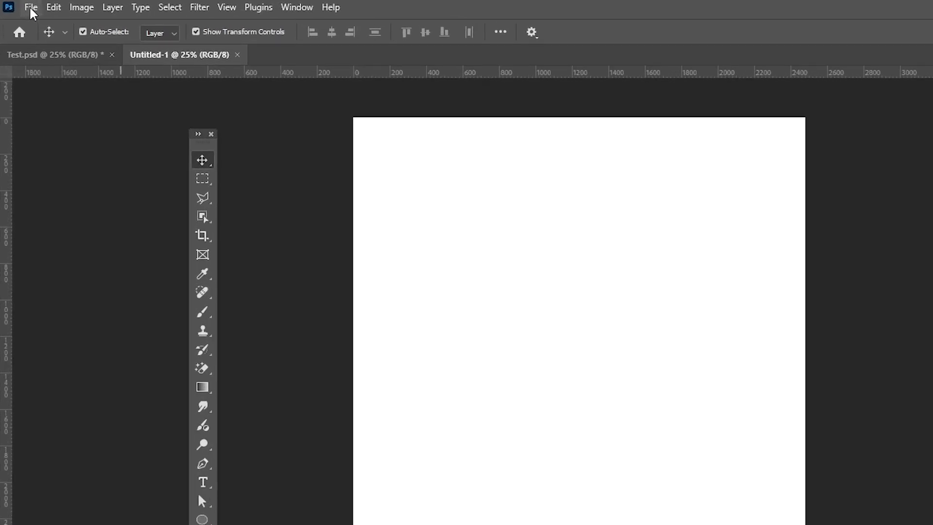
{"action": "left_click", "coordinate": [31, 7]}
{"action": "left_click", "coordinate": [48, 25]}
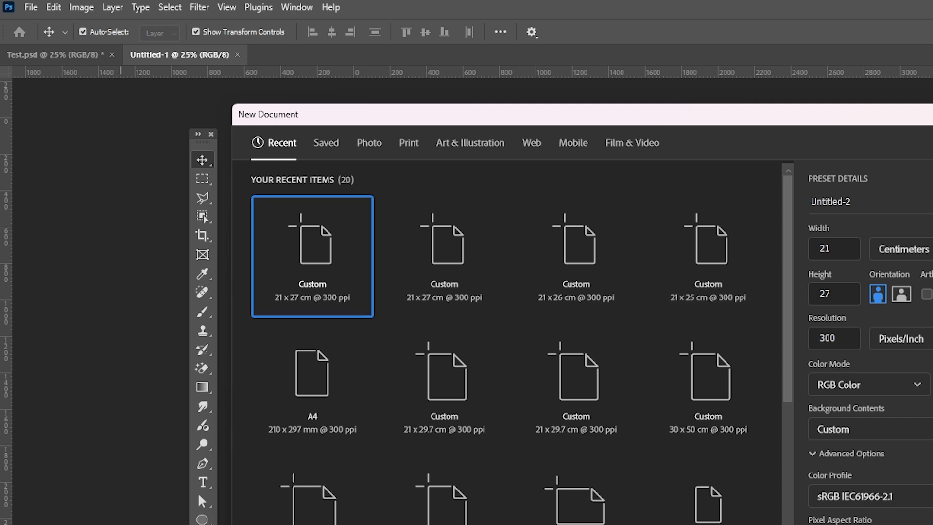
{"action": "left_click", "coordinate": [857, 523]}
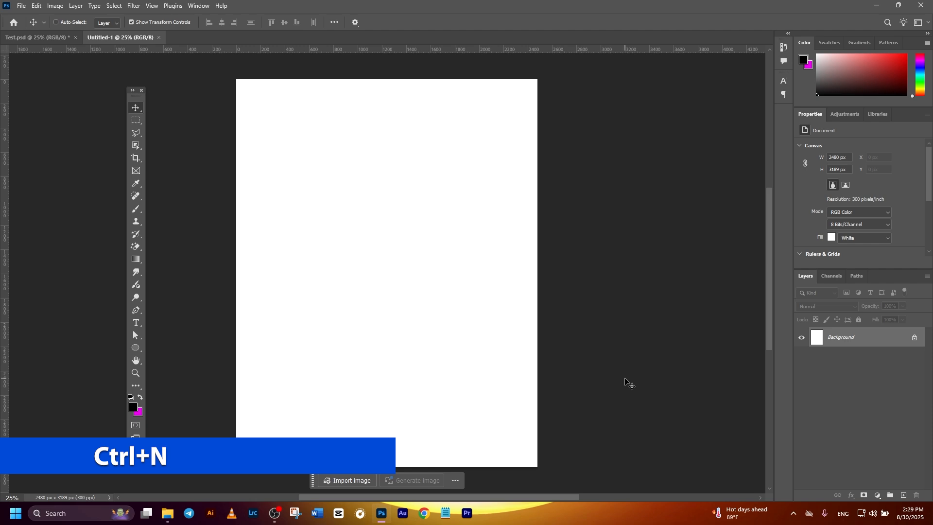
- Start a new document and browse the Photo, Print, Art & Illustration, Web, Mobile and Film & Video presets
{"action": "key", "text": "ctrl+n"}
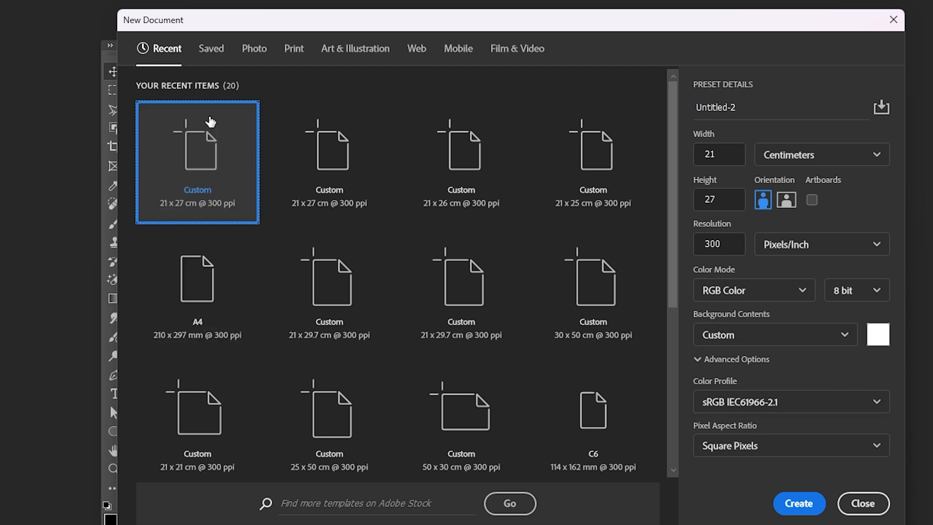
{"action": "left_click", "coordinate": [255, 47]}
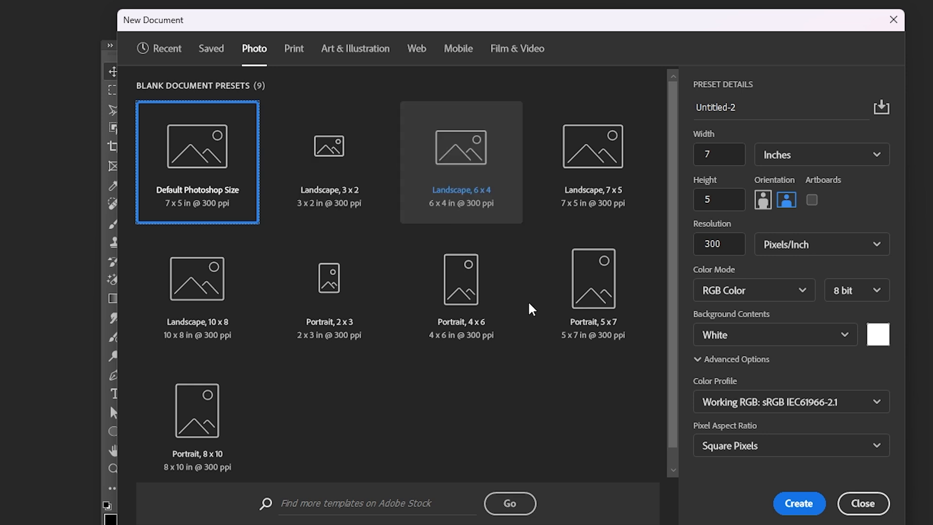
{"action": "left_click", "coordinate": [294, 49]}
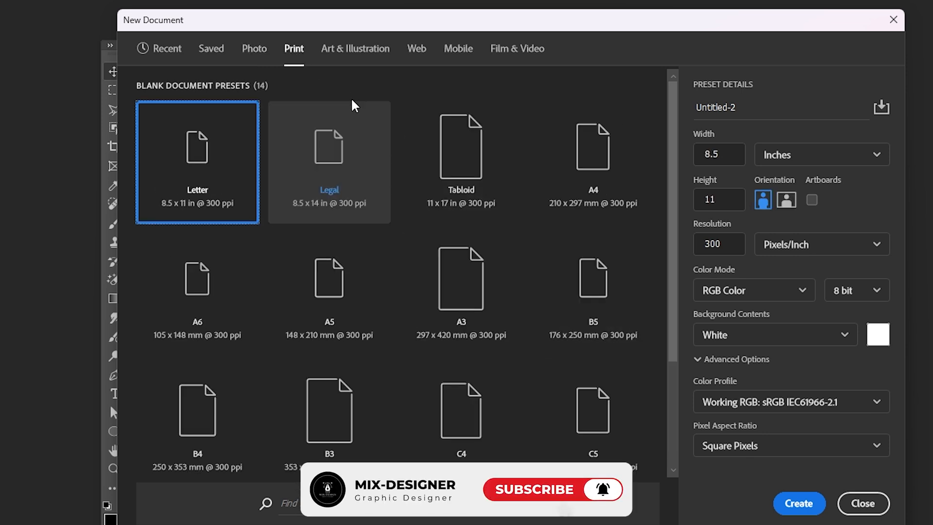
{"action": "left_click", "coordinate": [362, 51]}
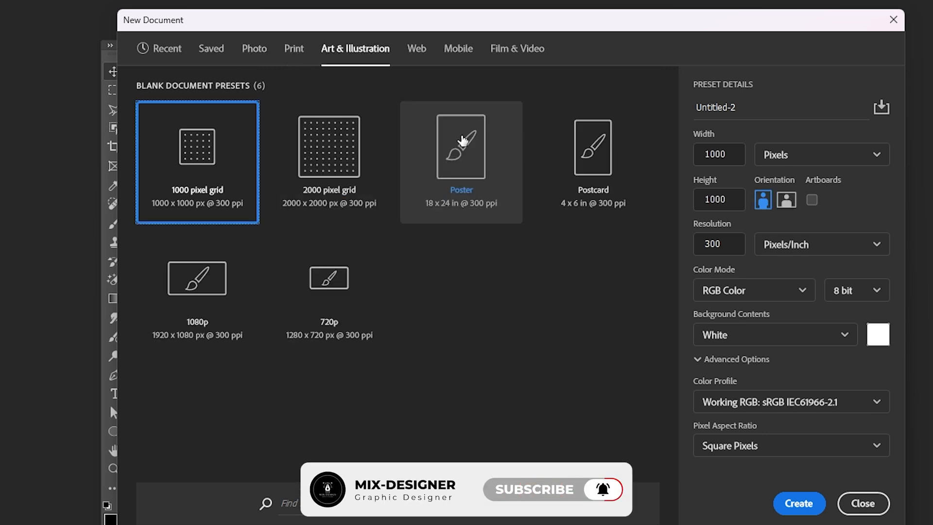
{"action": "left_click", "coordinate": [421, 54]}
{"action": "left_click", "coordinate": [469, 54]}
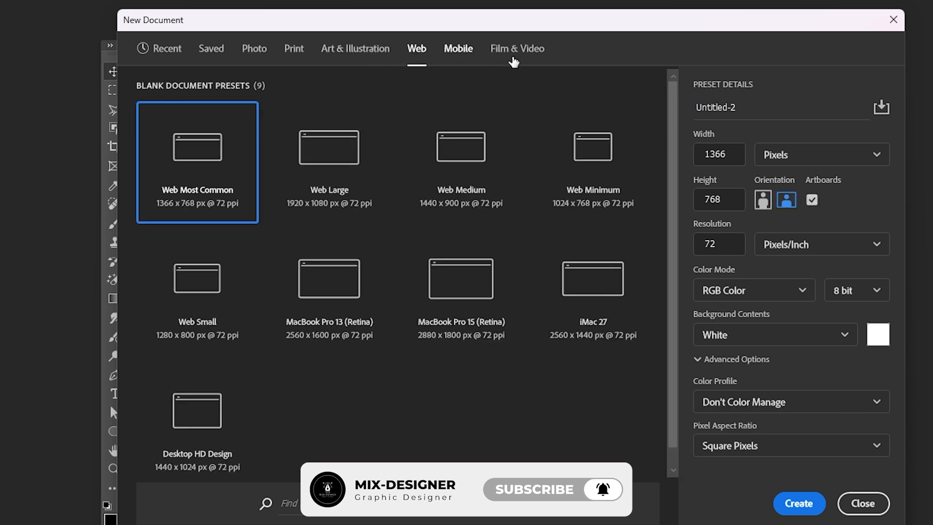
{"action": "left_click", "coordinate": [514, 57]}
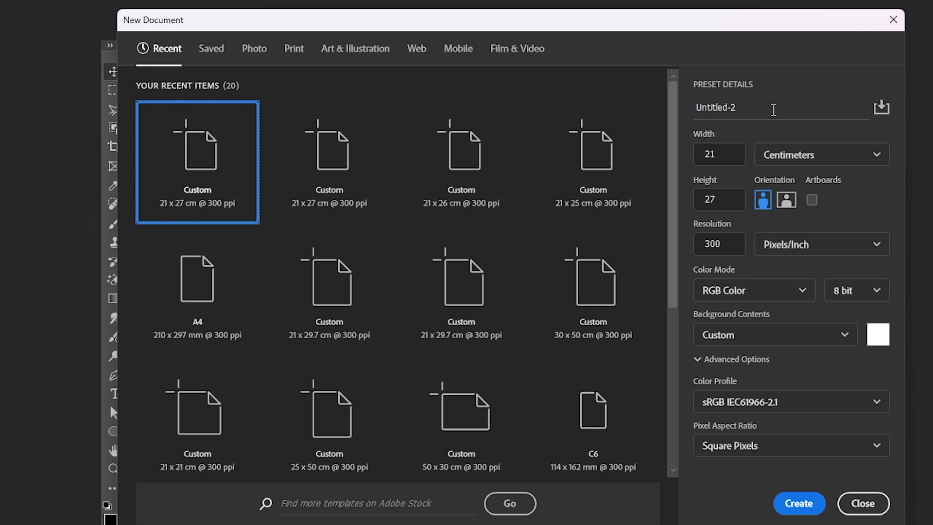
- Name the new document Fc Bacelona Matchday and keep centimeters as its unit
{"action": "left_click", "coordinate": [773, 109]}
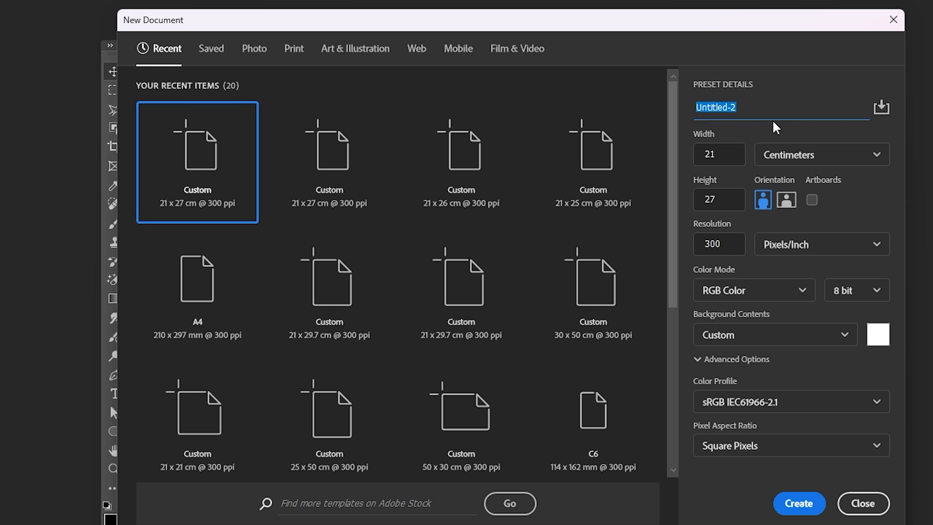
{"action": "type", "text": "Fc Bacelona Matchday"}
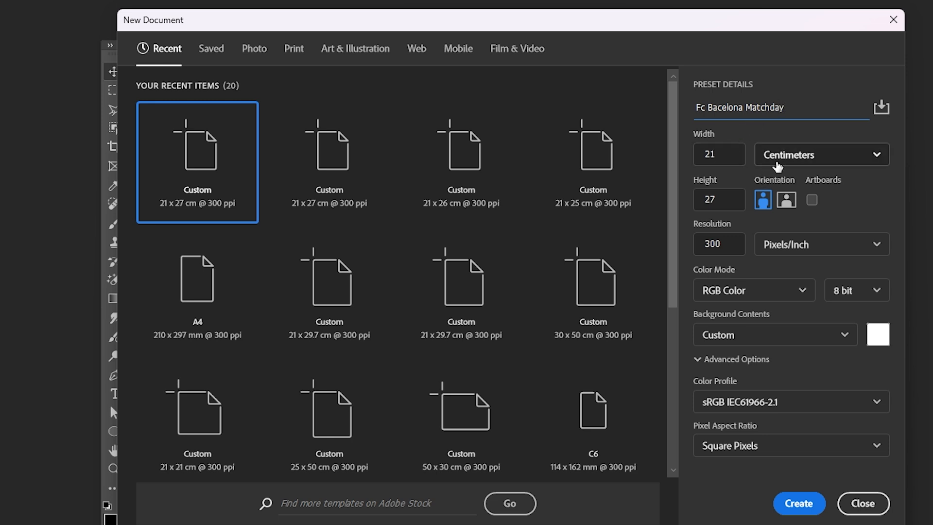
{"action": "left_click", "coordinate": [818, 164]}
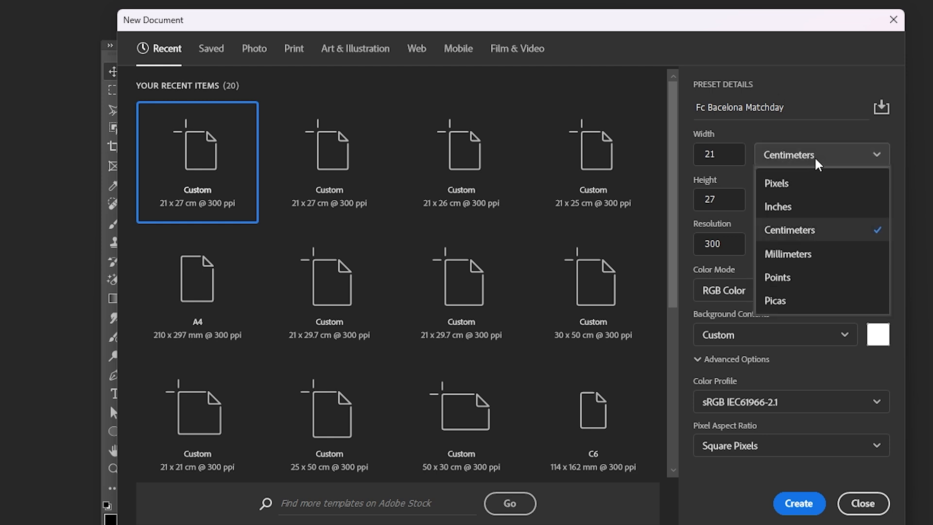
{"action": "left_click", "coordinate": [816, 163]}
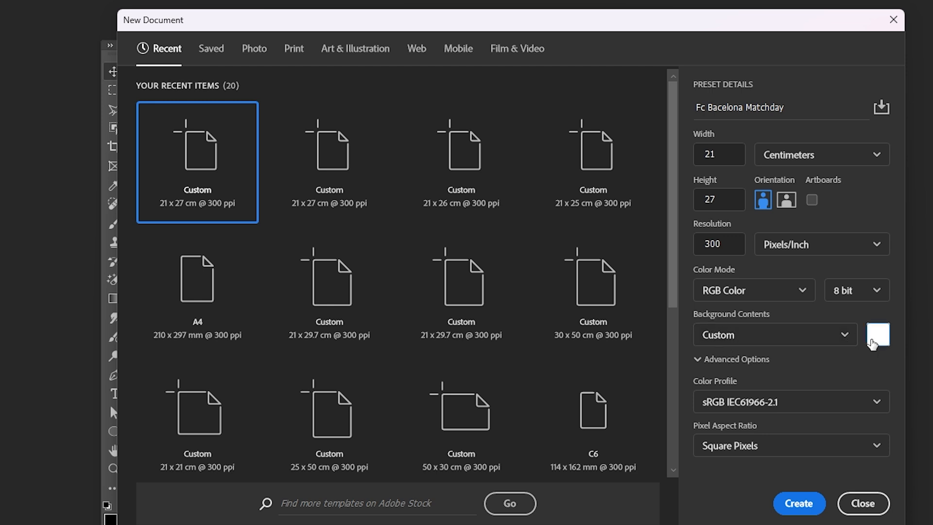
- Choose white as the background color and create the 21 x 27 cm, 300 ppi RGB document
{"action": "left_click", "coordinate": [877, 334]}
{"action": "mouse_move", "coordinate": [825, 384]}
{"action": "left_mouse_down"}
{"action": "mouse_move", "coordinate": [865, 320]}
{"action": "mouse_move", "coordinate": [823, 406]}
{"action": "mouse_move", "coordinate": [762, 391]}
{"action": "mouse_move", "coordinate": [673, 350]}
{"action": "left_mouse_up"}
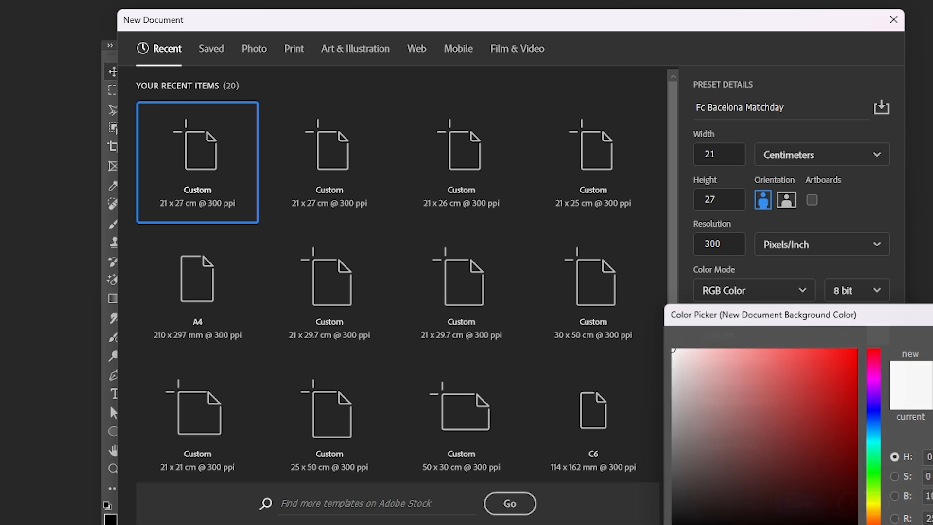
{"action": "key", "text": "Return"}
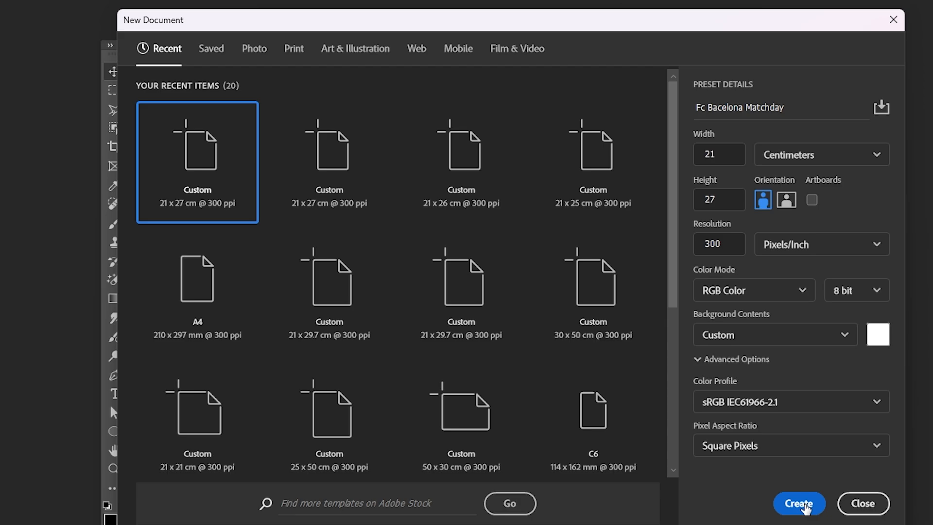
{"action": "left_click", "coordinate": [804, 506]}
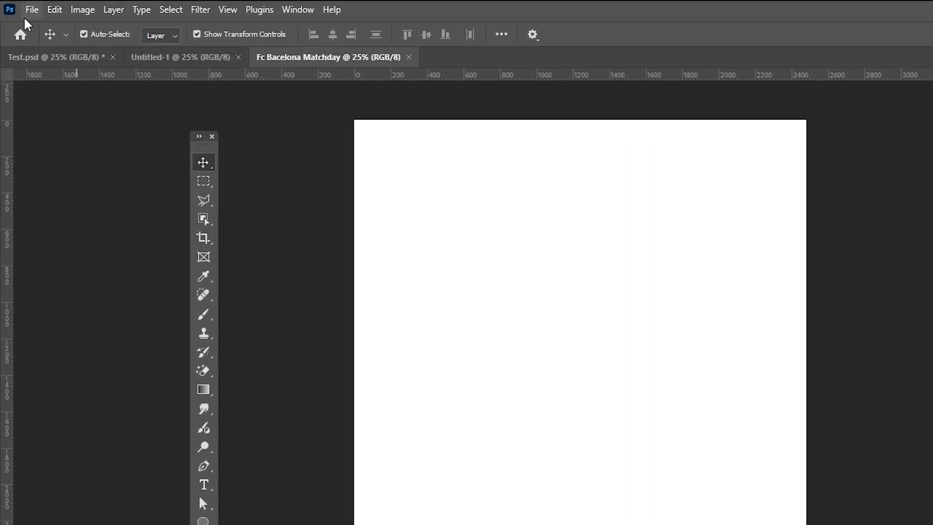
- Save the document as Fc Bacelona Matchday.psd in the Football Poster folder
{"action": "left_click", "coordinate": [27, 13]}
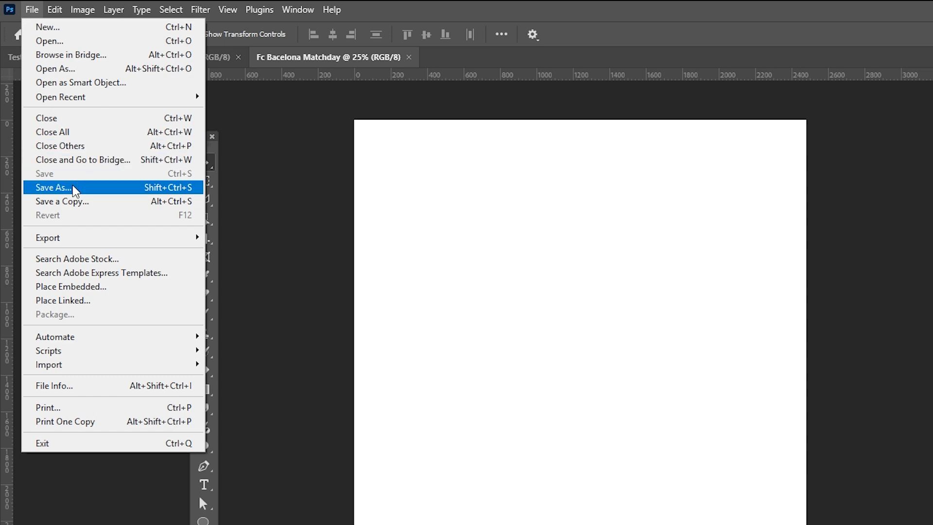
{"action": "left_click", "coordinate": [73, 186]}
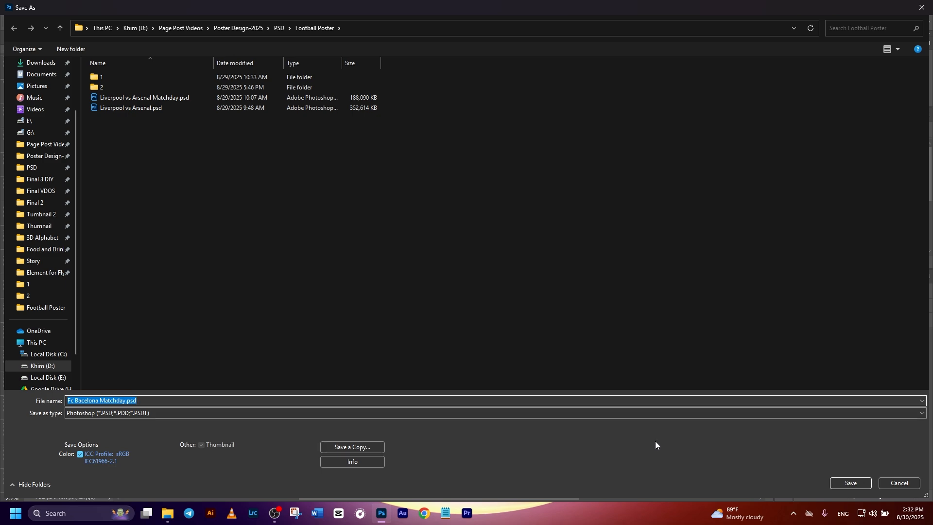
{"action": "left_click", "coordinate": [851, 483]}
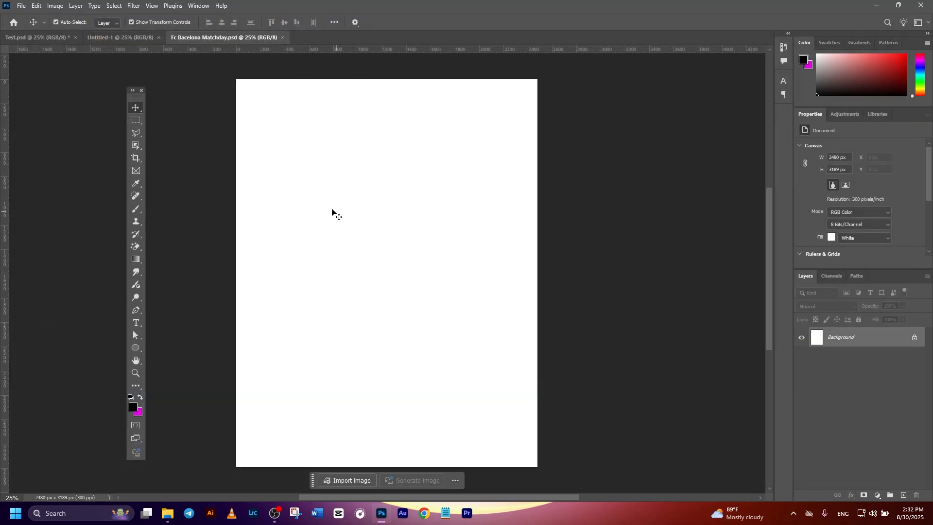
{"action": "left_click", "coordinate": [22, 7]}
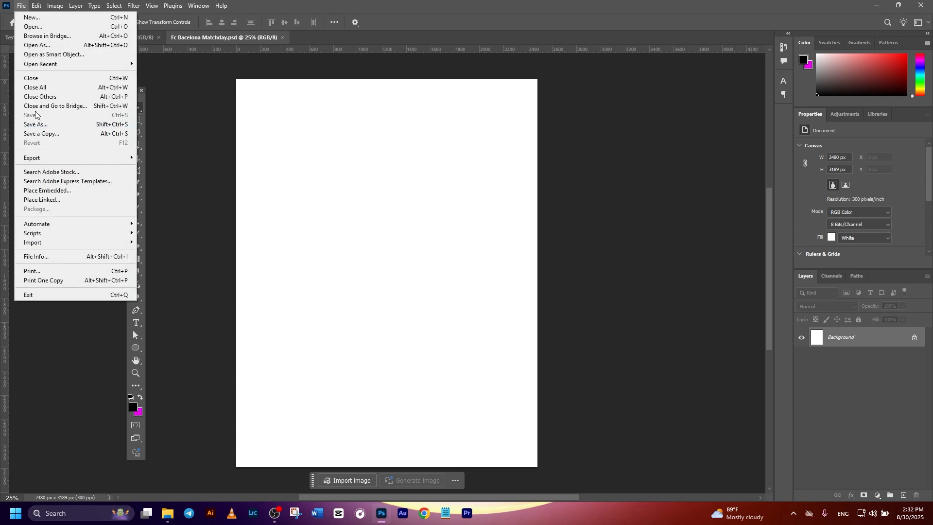
{"action": "key", "text": "ctrl+s"}
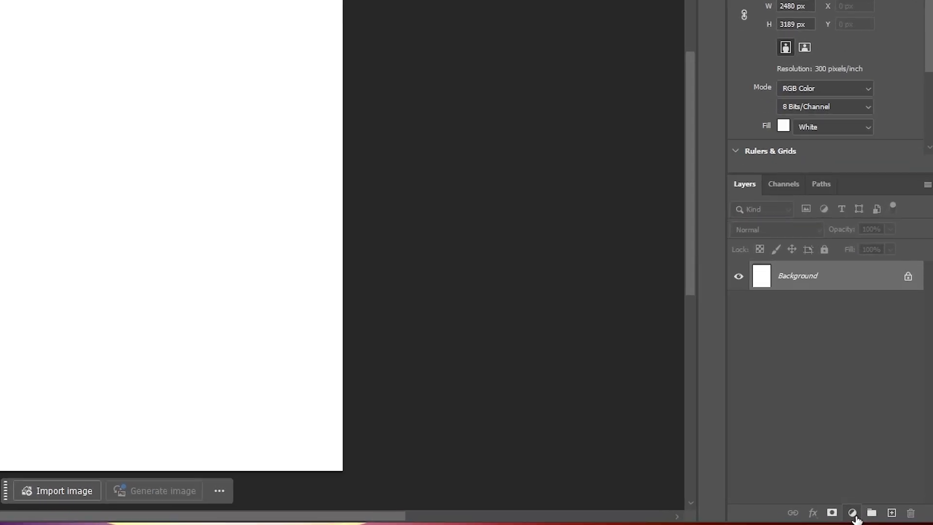
- Add a Solid Color fill layer above the background with the red color ba0003
{"action": "left_click", "coordinate": [878, 495]}
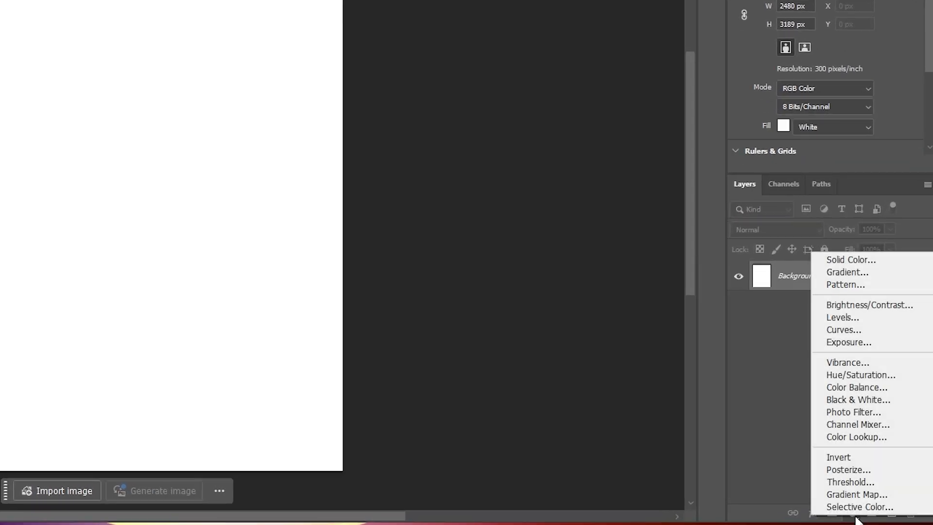
{"action": "left_click", "coordinate": [849, 259]}
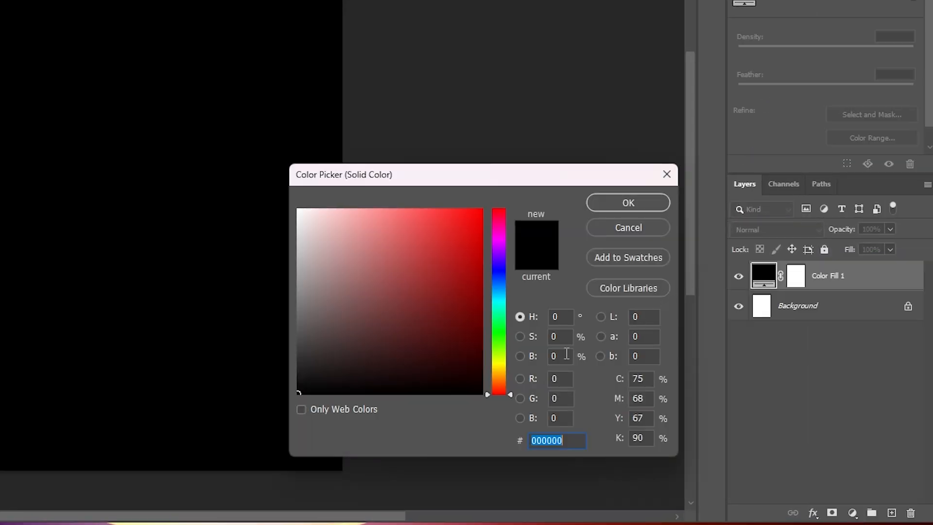
{"action": "type", "text": "ba0003"}
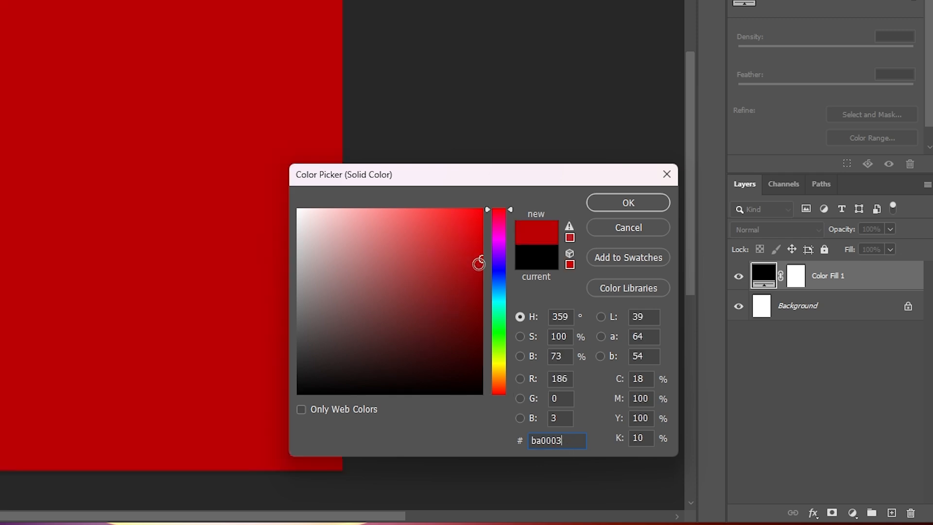
{"action": "left_click_drag", "start_coordinate": [558, 176], "coordinate": [405, 111]}
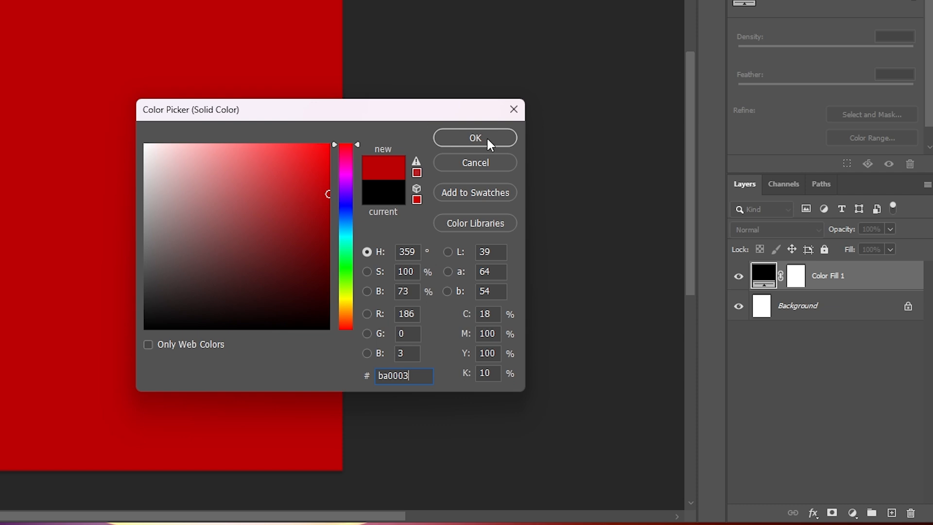
{"action": "left_click", "coordinate": [488, 141]}
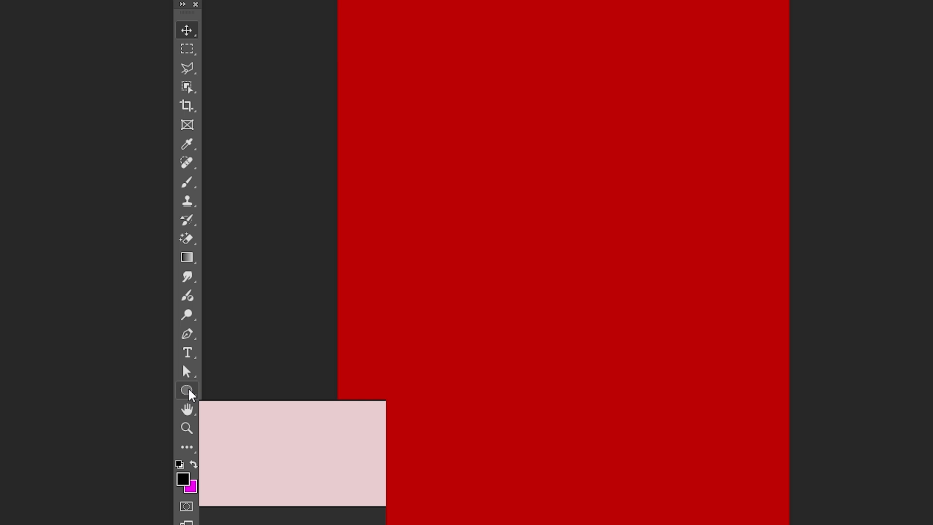
- Draw a wide dark blue ellipse across the lower part of the canvas, extending past both side edges
{"action": "right_click", "coordinate": [189, 391]}
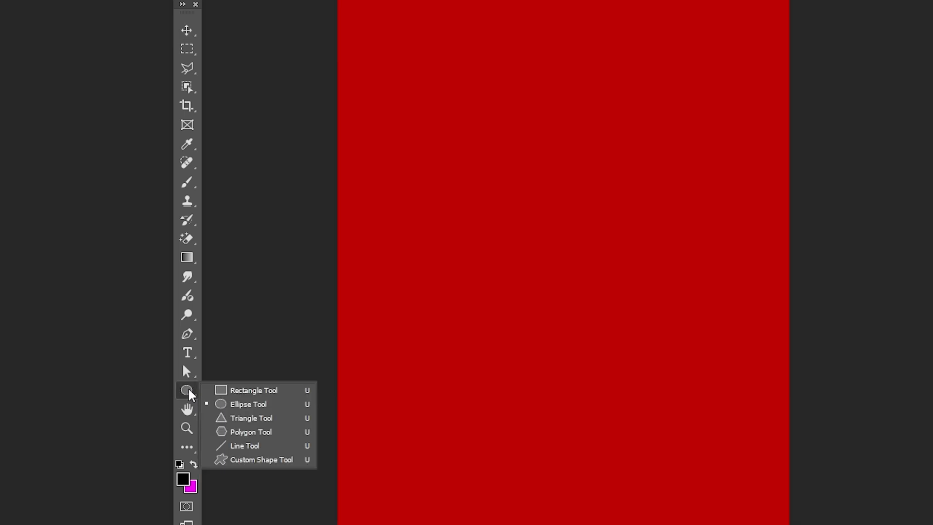
{"action": "left_click", "coordinate": [188, 390]}
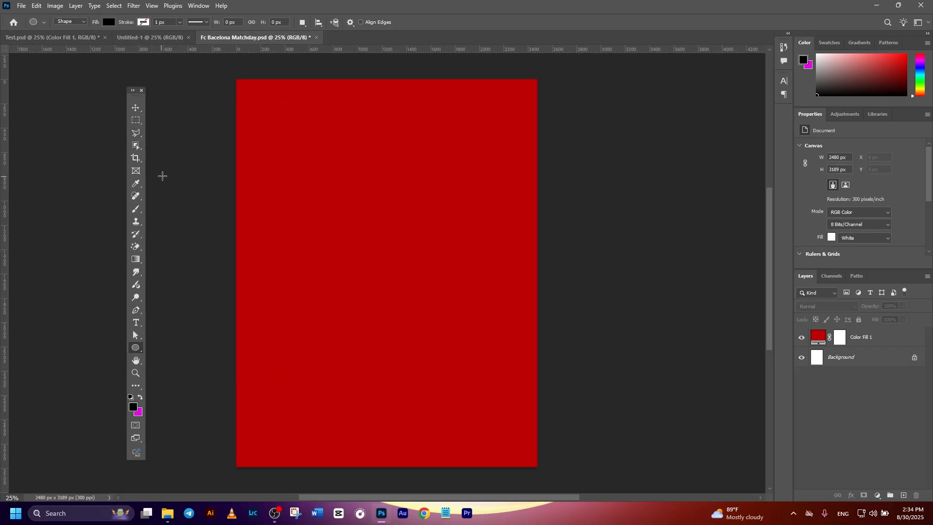
{"action": "left_click", "coordinate": [108, 22]}
{"action": "left_click", "coordinate": [111, 21]}
{"action": "left_click_drag", "start_coordinate": [226, 344], "coordinate": [559, 467]}
- Transform the ellipse to about 107% width, rotate it about -7° and position it over the canvas's lower edge
{"action": "key", "text": "ctrl+t"}
{"action": "left_click_drag", "start_coordinate": [573, 391], "coordinate": [569, 370]}
{"action": "left_click_drag", "start_coordinate": [458, 389], "coordinate": [457, 379]}
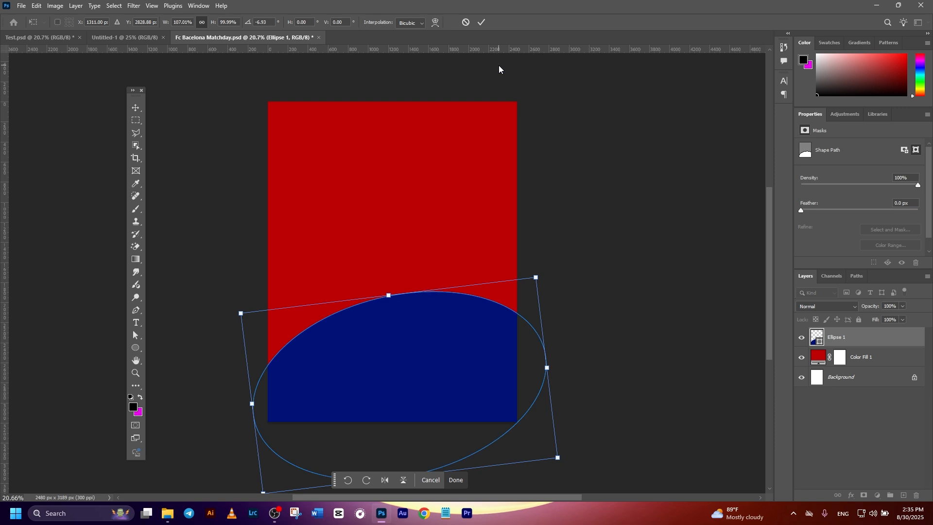
{"action": "left_click", "coordinate": [481, 22]}
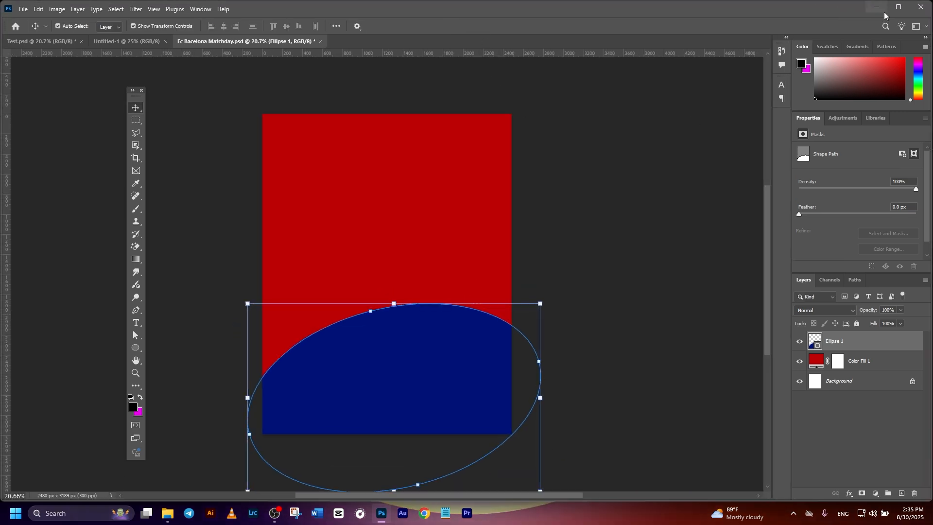
{"action": "left_click", "coordinate": [898, 6]}
{"action": "left_click", "coordinate": [488, 334]}
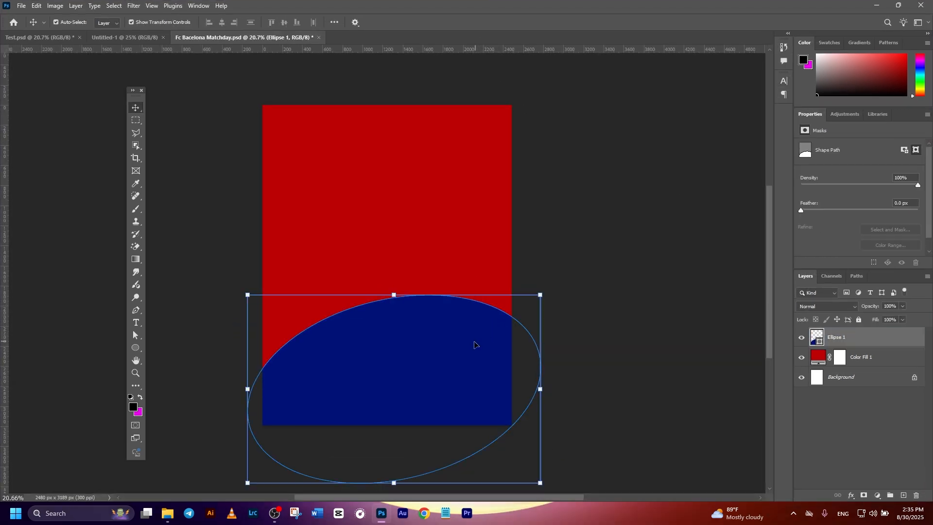
- Change the ellipse's fill color to 002d50
{"action": "left_click", "coordinate": [814, 339]}
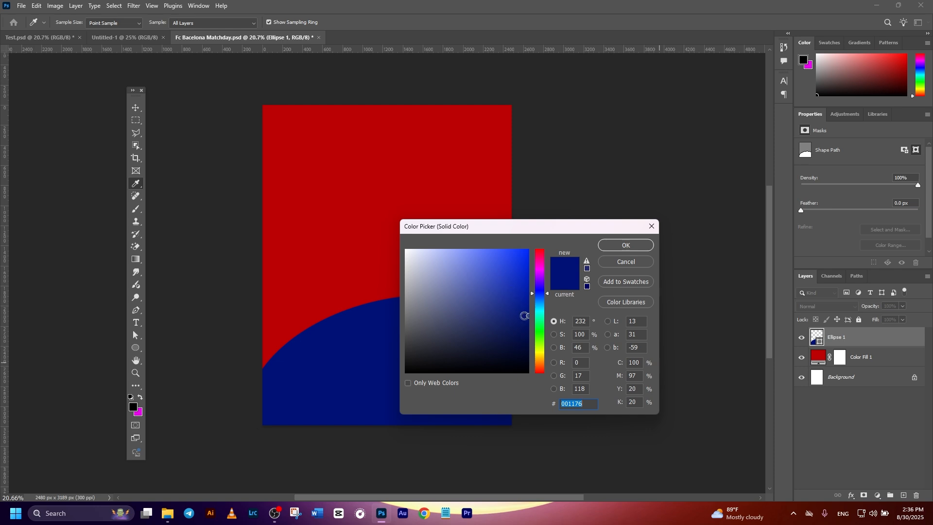
{"action": "type", "text": "002d50"}
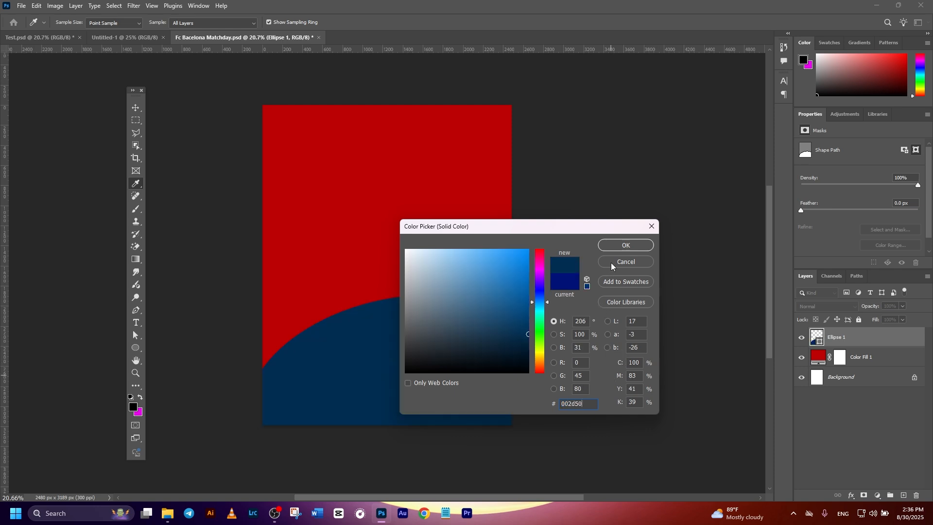
{"action": "left_click", "coordinate": [626, 246]}
{"action": "key", "text": "v"}
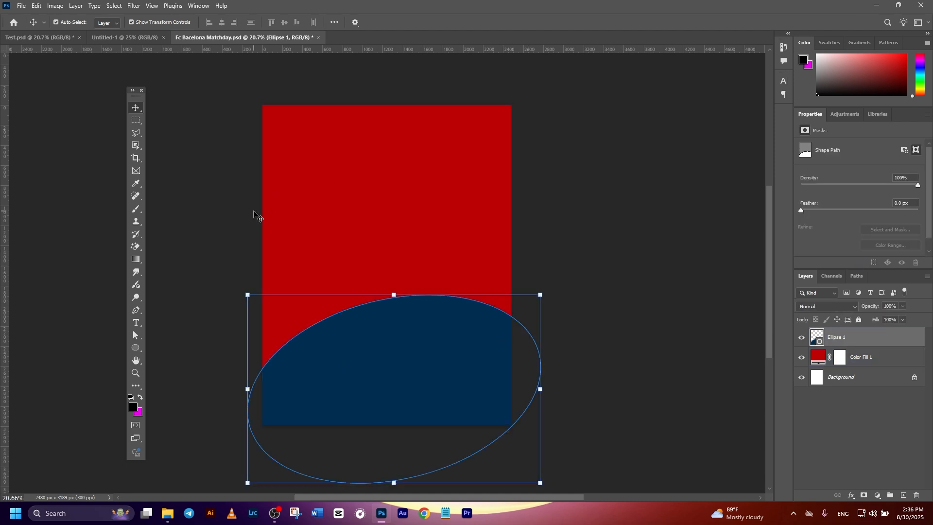
- Duplicate the dark blue ellipse and move the copy over the canvas's upper edge, leaving a red band between the two shapes
{"action": "key", "text": "ctrl+j"}
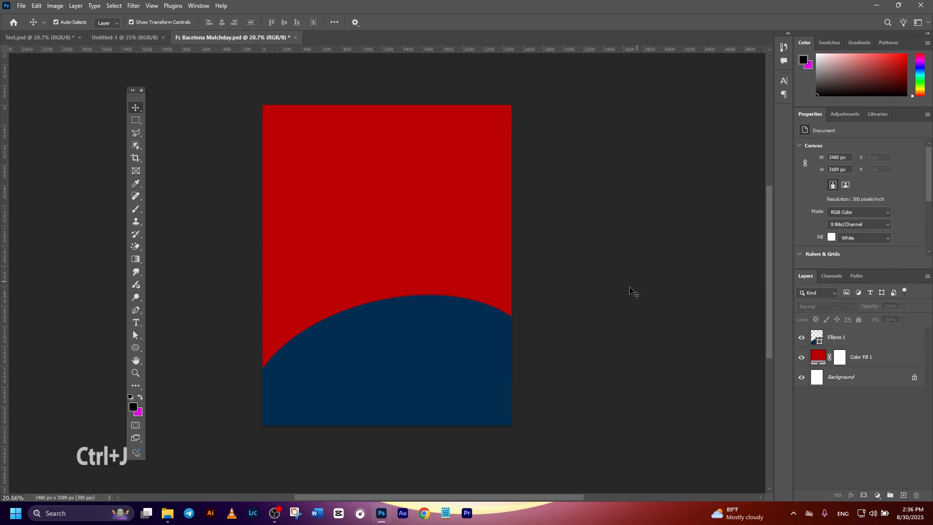
{"action": "left_click", "coordinate": [416, 342]}
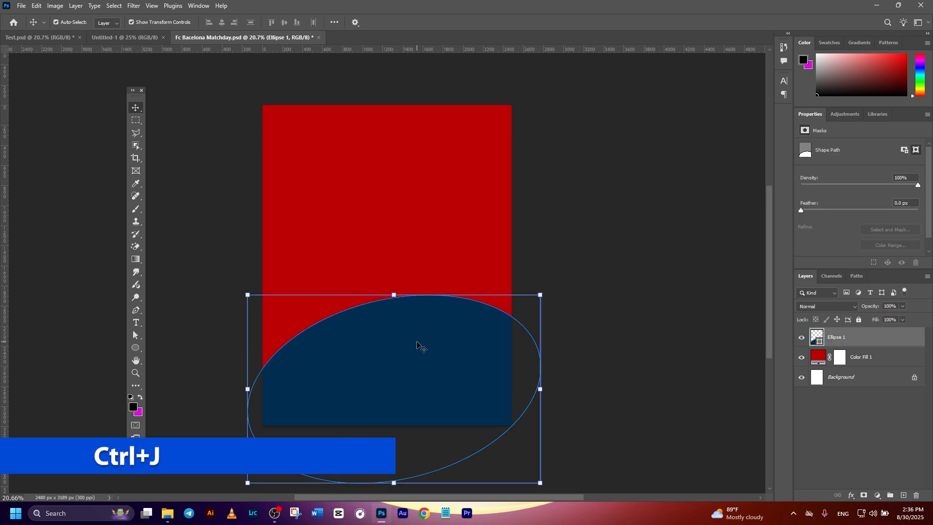
{"action": "key", "text": "ctrl+j"}
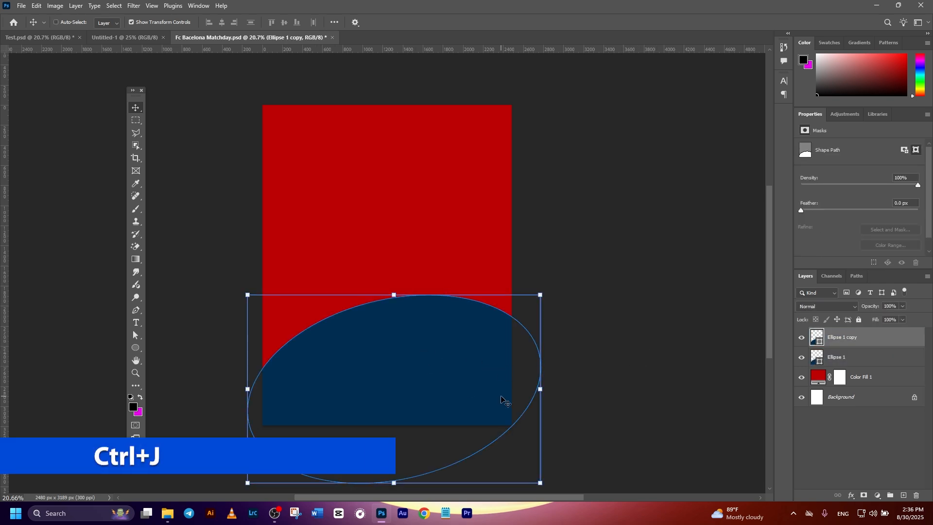
{"action": "key", "text": "ctrl+t"}
{"action": "left_click_drag", "start_coordinate": [436, 404], "coordinate": [428, 147]}
{"action": "left_click", "coordinate": [475, 22]}
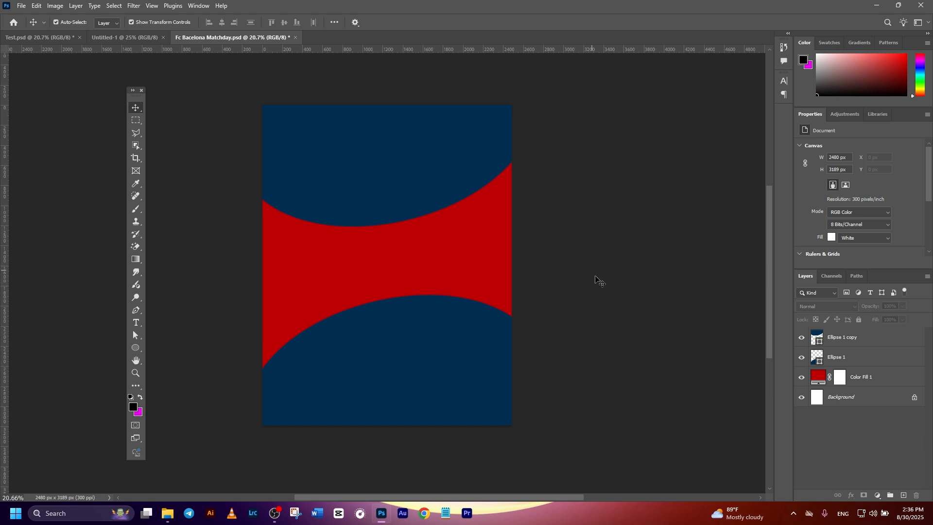
- Shift both ellipses slightly lower on the canvas and select the red fill layer
{"action": "left_click", "coordinate": [493, 371]}
{"action": "left_click", "coordinate": [636, 296]}
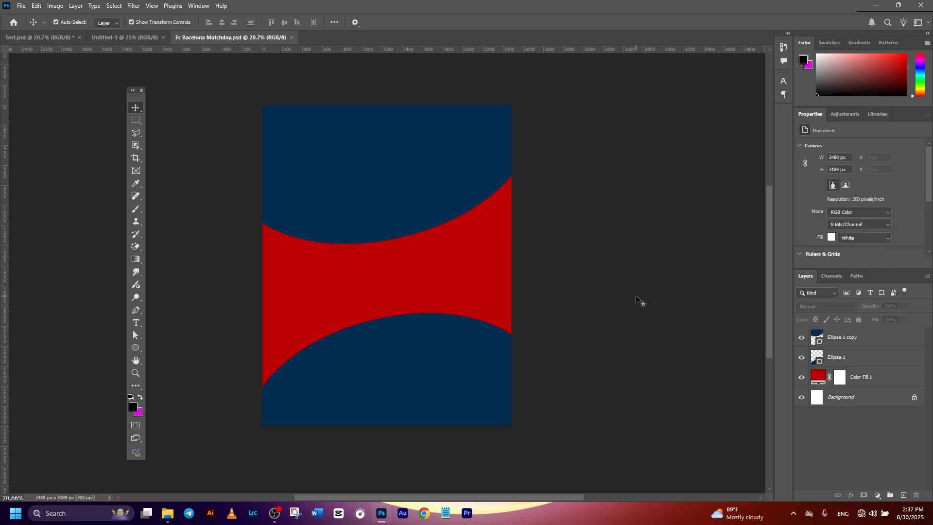
{"action": "left_click", "coordinate": [438, 271]}
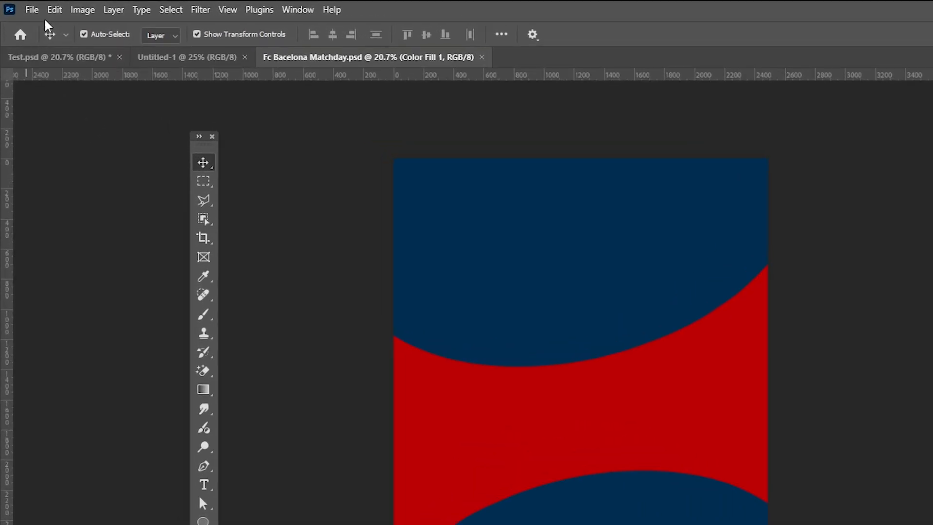
{"action": "left_click", "coordinate": [21, 6]}
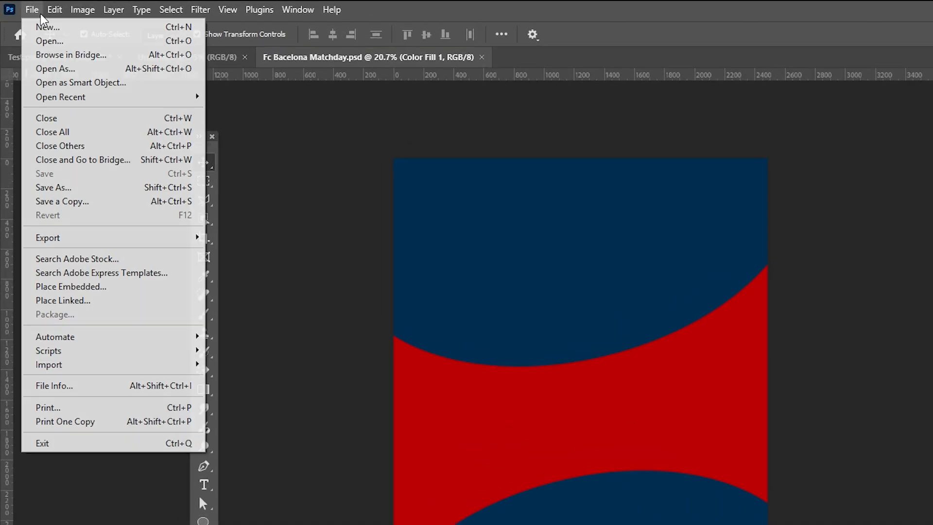
{"action": "left_click", "coordinate": [62, 286]}
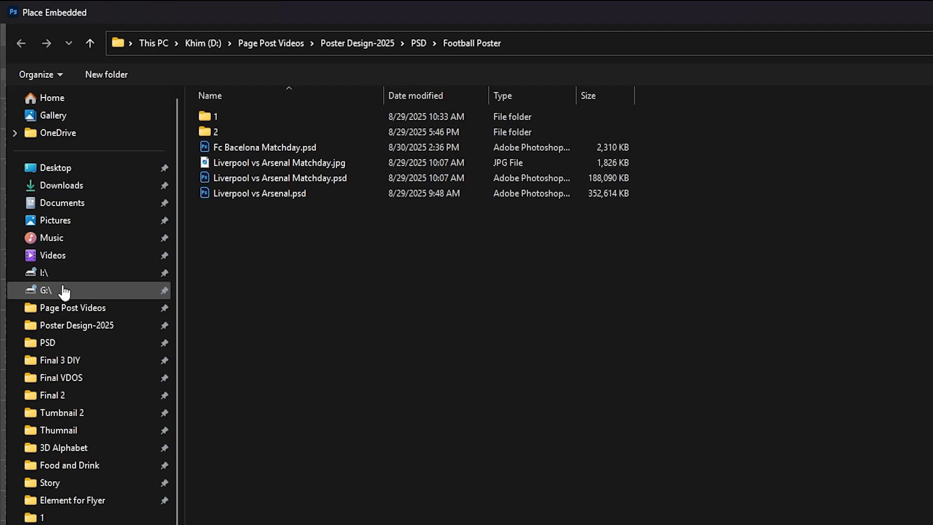
{"action": "left_click", "coordinate": [228, 132]}
{"action": "double_click", "coordinate": [227, 132]}
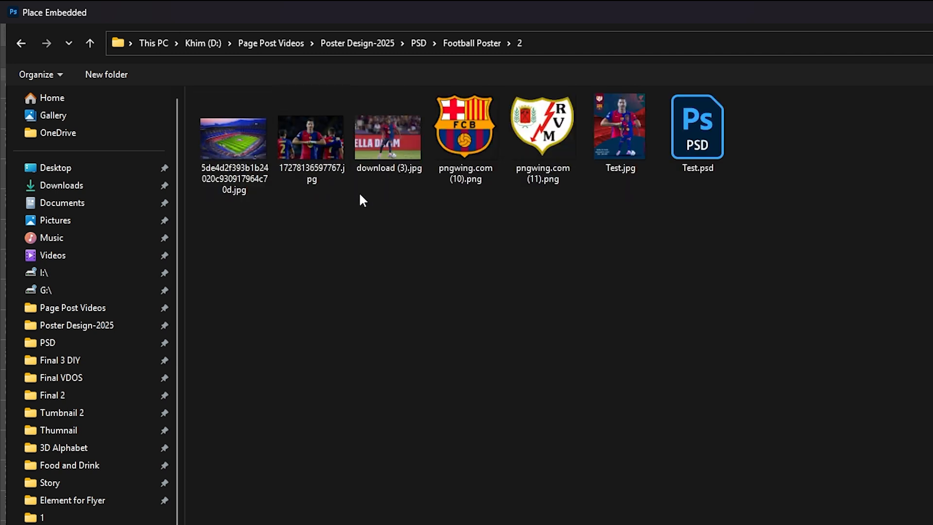
{"action": "double_click", "coordinate": [321, 150]}
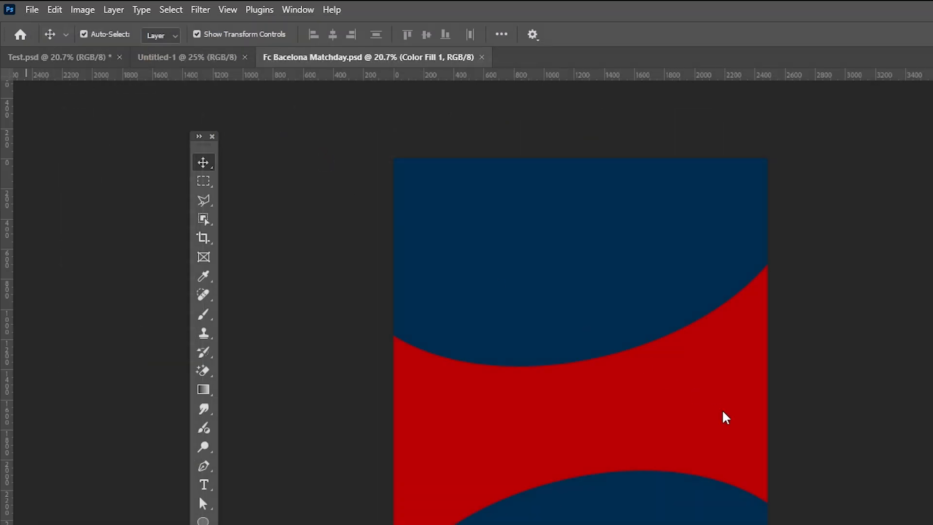
{"action": "left_click_drag", "start_coordinate": [645, 429], "coordinate": [656, 465]}
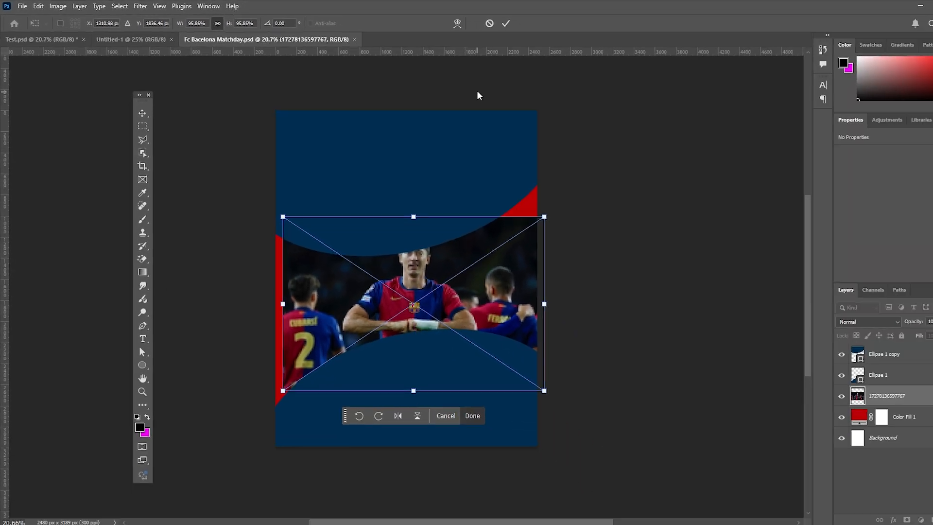
{"action": "left_click", "coordinate": [699, 34]}
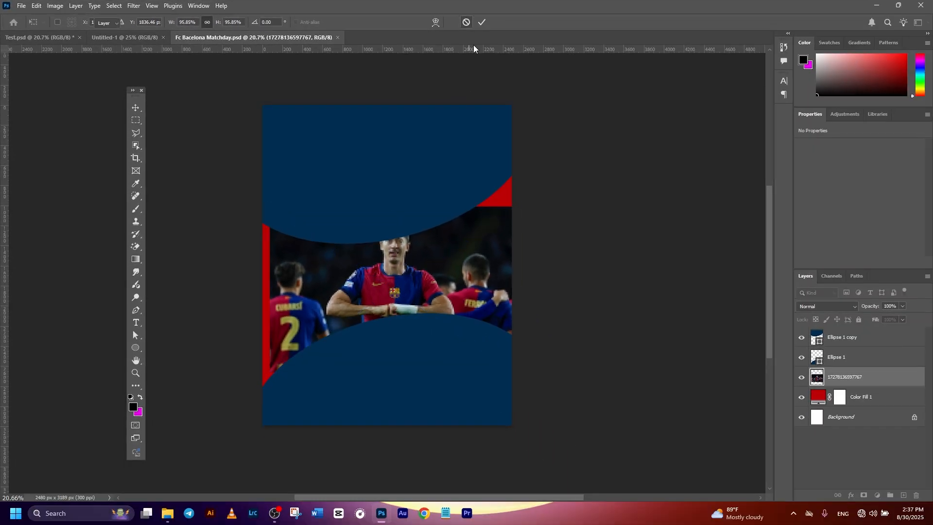
{"action": "key", "text": "Escape"}
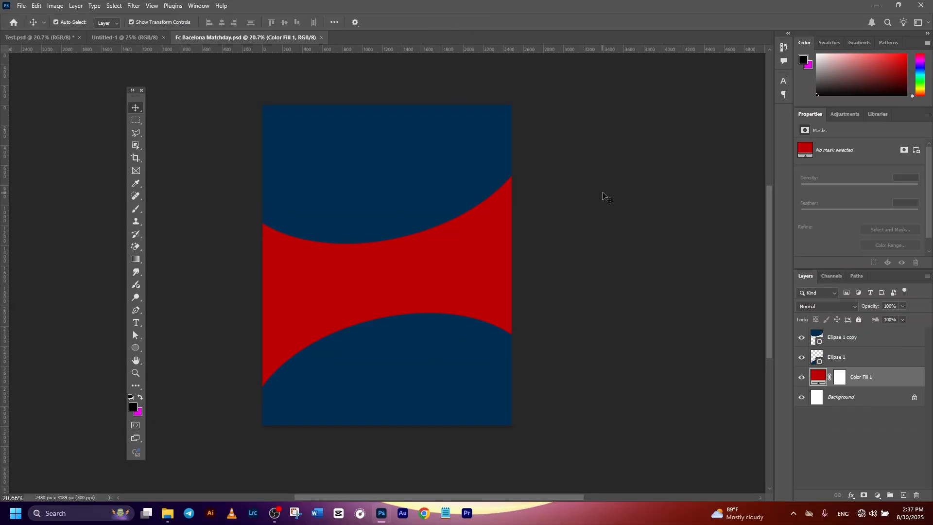
- Place the stadium photo 5de4d2f393b1b24020c930917964c70d.jpg above the red fill, scale it to about 128% and shift it slightly left
{"action": "left_click", "coordinate": [161, 520]}
{"action": "left_click_drag", "start_coordinate": [180, 102], "coordinate": [379, 327]}
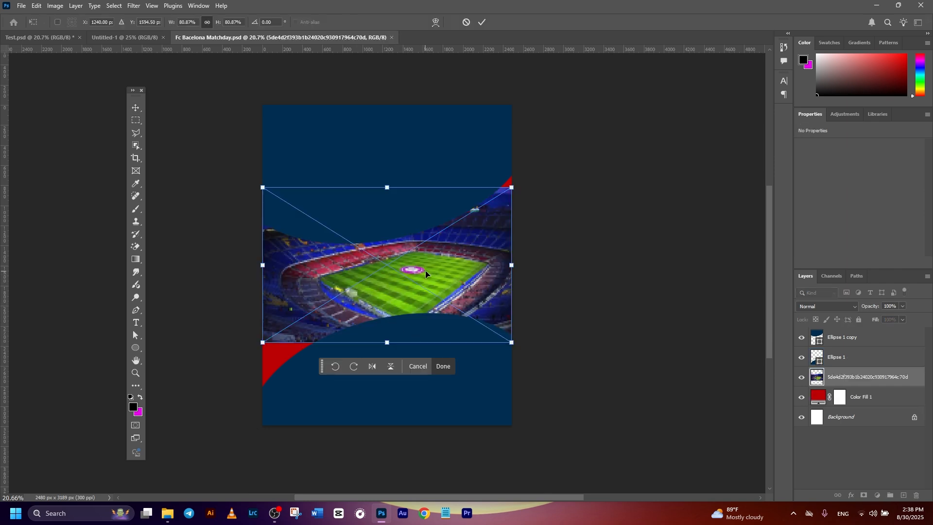
{"action": "left_click_drag", "start_coordinate": [516, 188], "coordinate": [588, 142]}
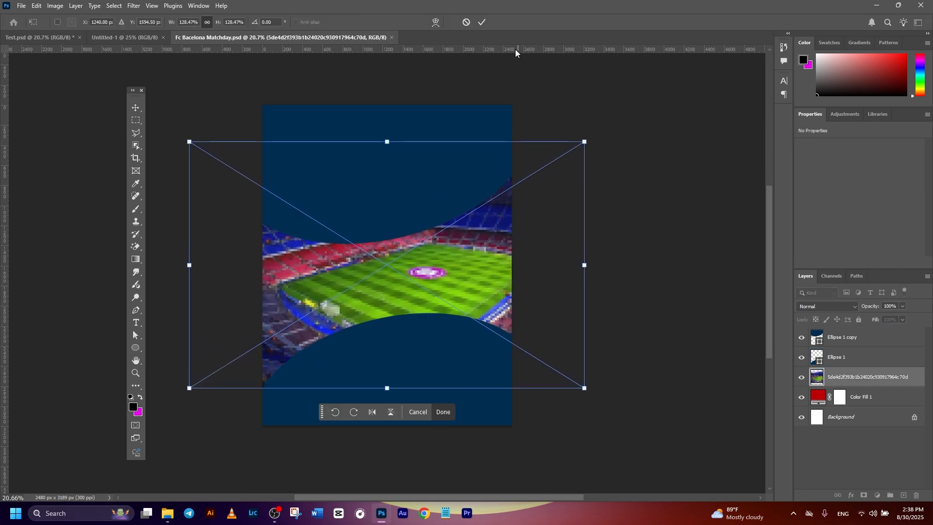
{"action": "left_click", "coordinate": [482, 22]}
{"action": "left_click", "coordinate": [477, 257]}
{"action": "key", "text": "ctrl+t"}
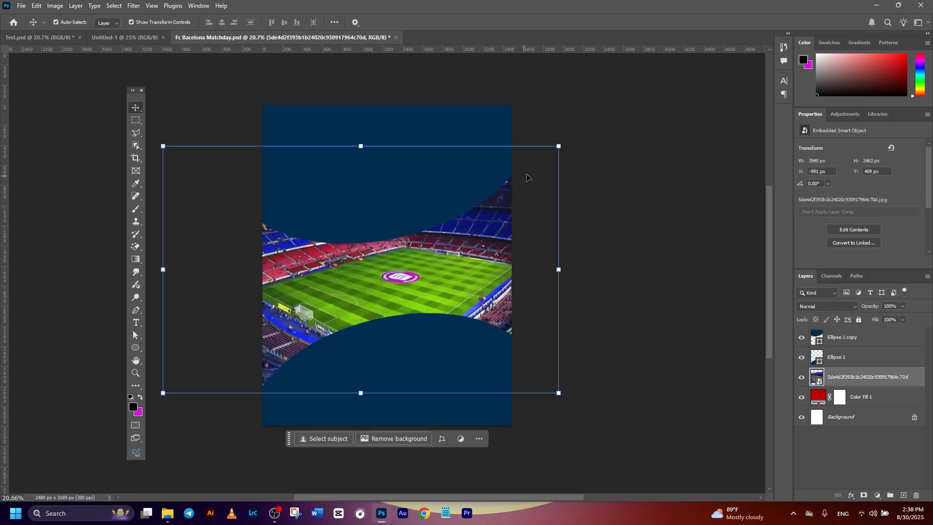
{"action": "left_click_drag", "start_coordinate": [579, 137], "coordinate": [581, 140]}
{"action": "key", "text": "ctrl+z"}
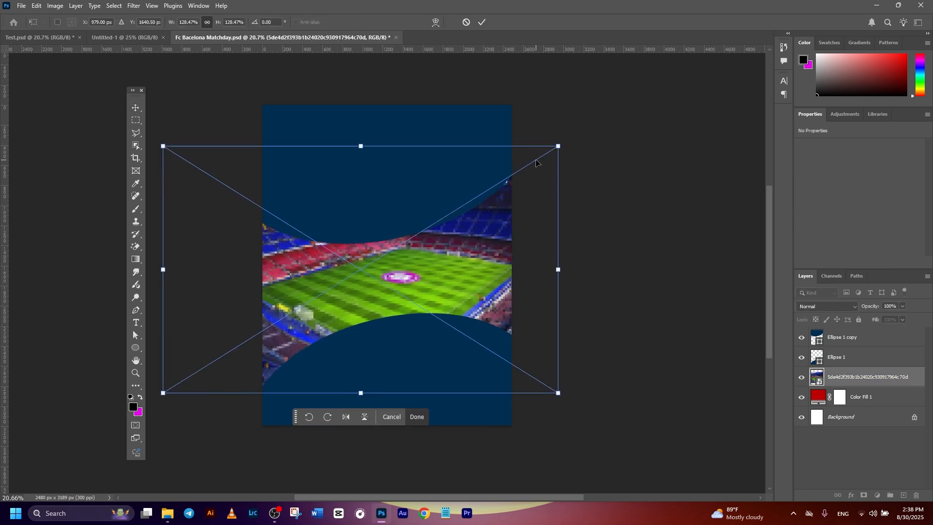
{"action": "left_click", "coordinate": [466, 22]}
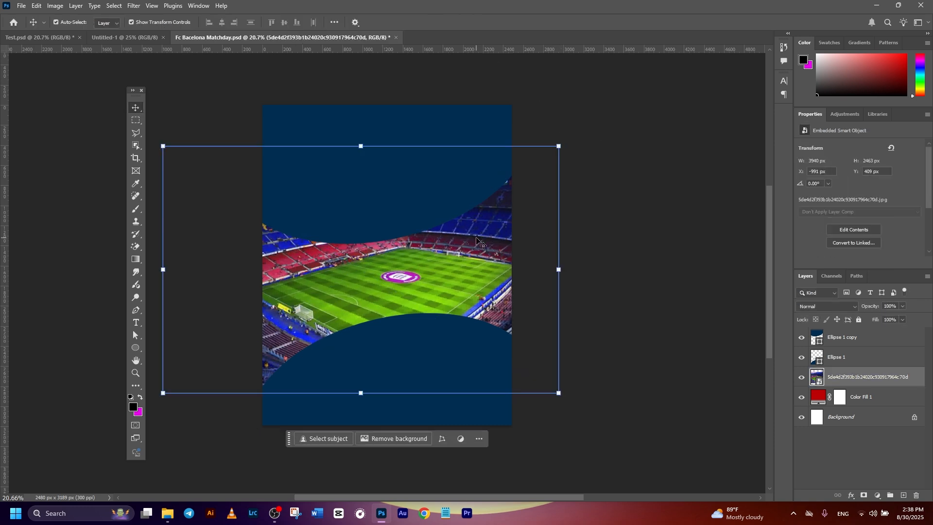
- Enlarge the stadium image to about 7970 x 4981 px and position its stands and pitch in the band between the ellipses
{"action": "key", "text": "ctrl+t"}
{"action": "left_click_drag", "start_coordinate": [559, 146], "coordinate": [637, 97]}
{"action": "left_click_drag", "start_coordinate": [462, 258], "coordinate": [445, 259]}
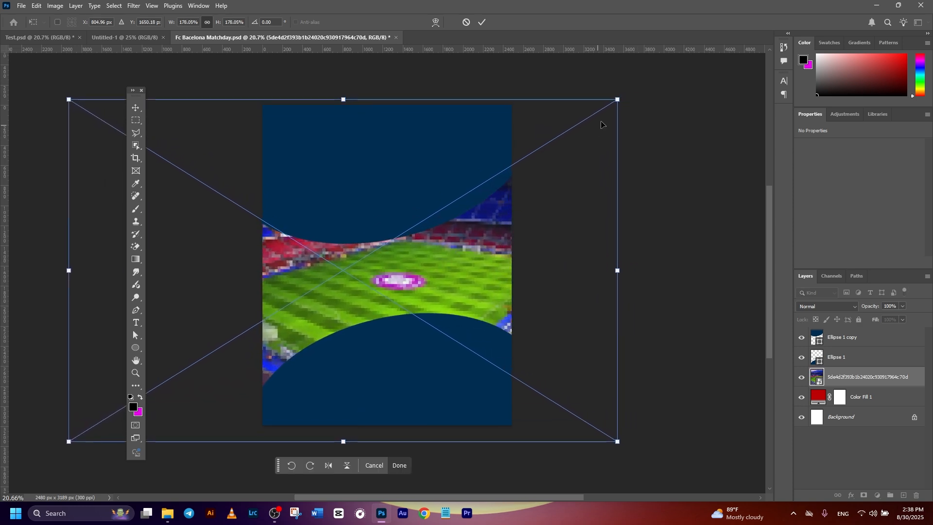
{"action": "left_click_drag", "start_coordinate": [618, 101], "coordinate": [653, 77]}
{"action": "left_click", "coordinate": [482, 22]}
{"action": "left_click", "coordinate": [685, 215]}
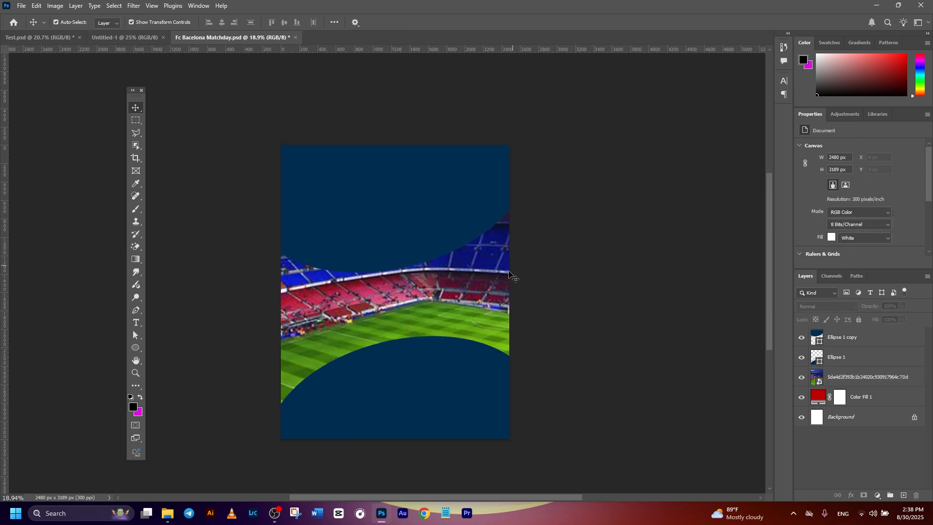
- Apply a Gaussian Blur with a 10-pixel radius to the stadium image
{"action": "left_click", "coordinate": [479, 267]}
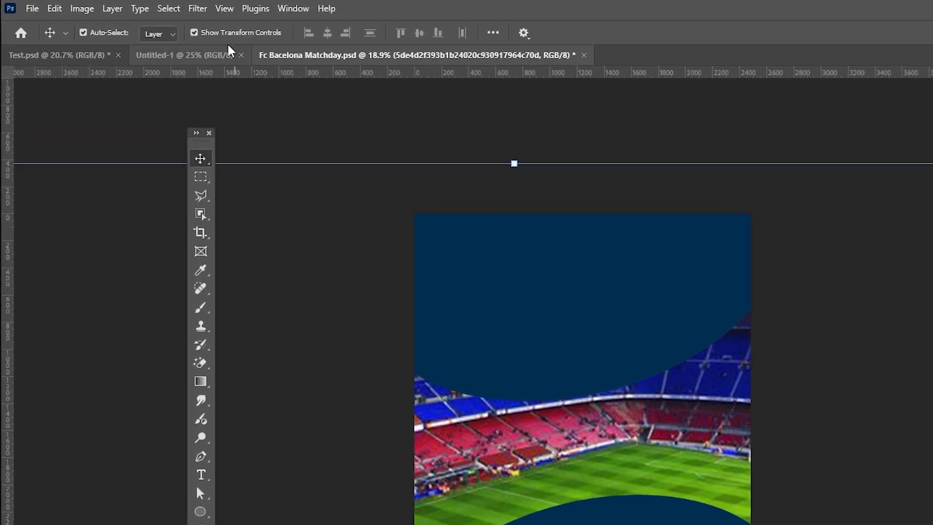
{"action": "left_click", "coordinate": [200, 13]}
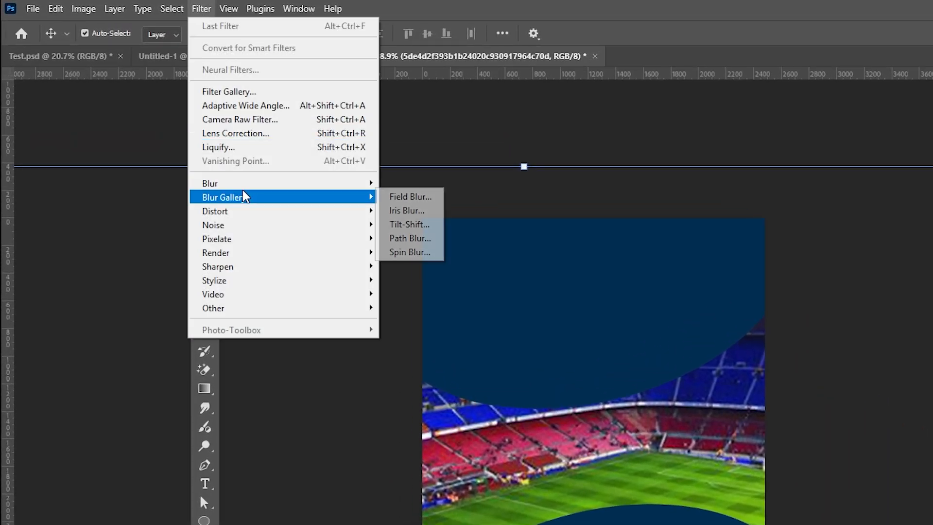
{"action": "mouse_move", "coordinate": [244, 190]}
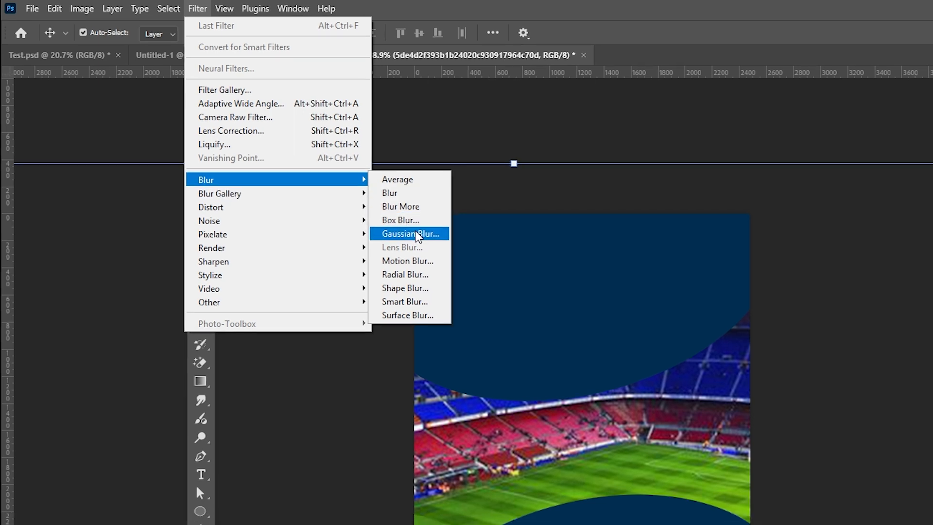
{"action": "left_click", "coordinate": [424, 239]}
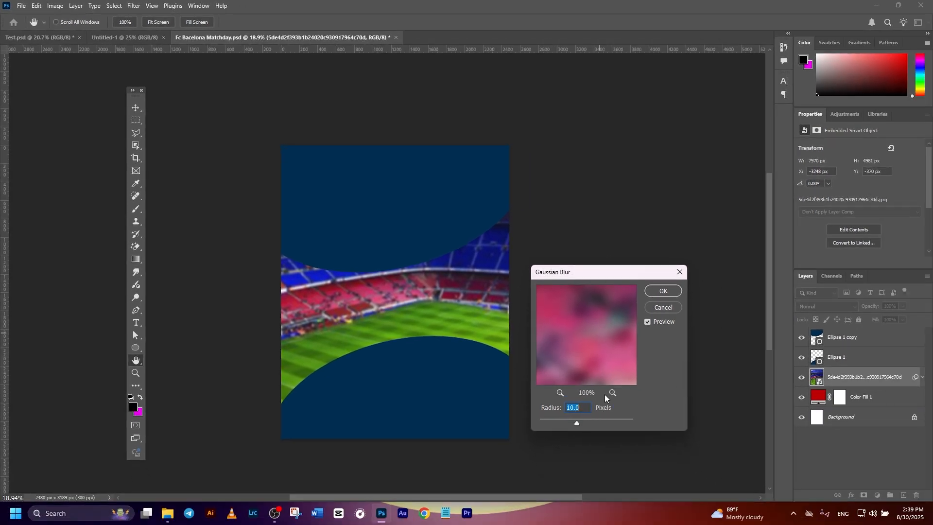
{"action": "left_click_drag", "start_coordinate": [640, 278], "coordinate": [521, 204]}
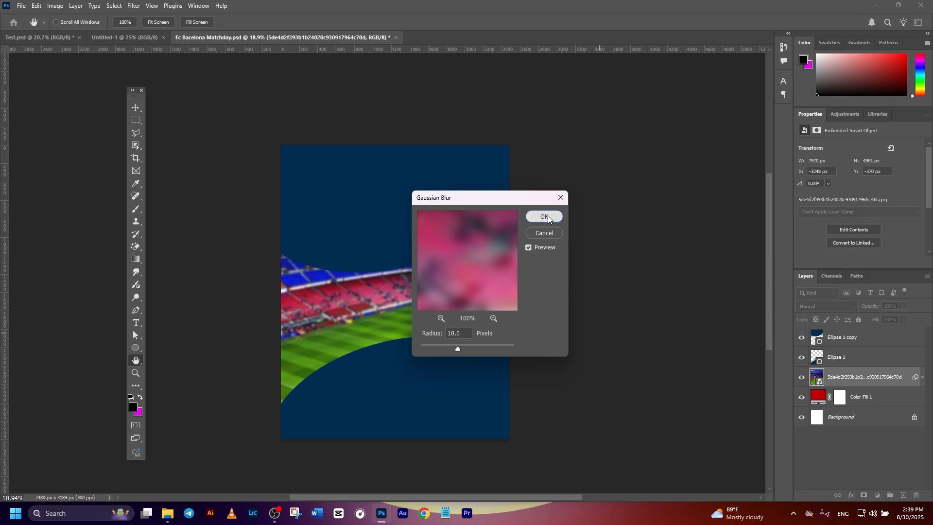
{"action": "left_click", "coordinate": [548, 217]}
{"action": "key", "text": "v"}
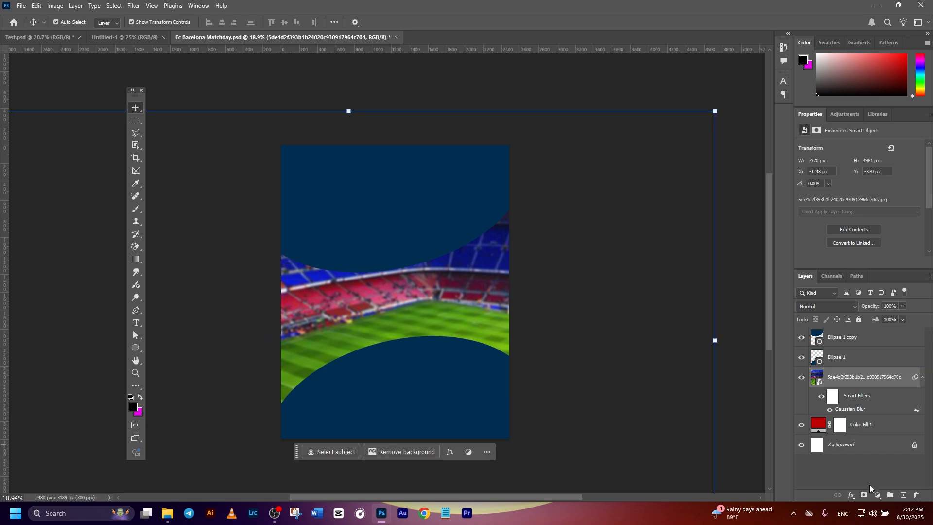
- Add a Hue/Saturation adjustment layer above the stadium image and clip it to that image
{"action": "left_click", "coordinate": [878, 496]}
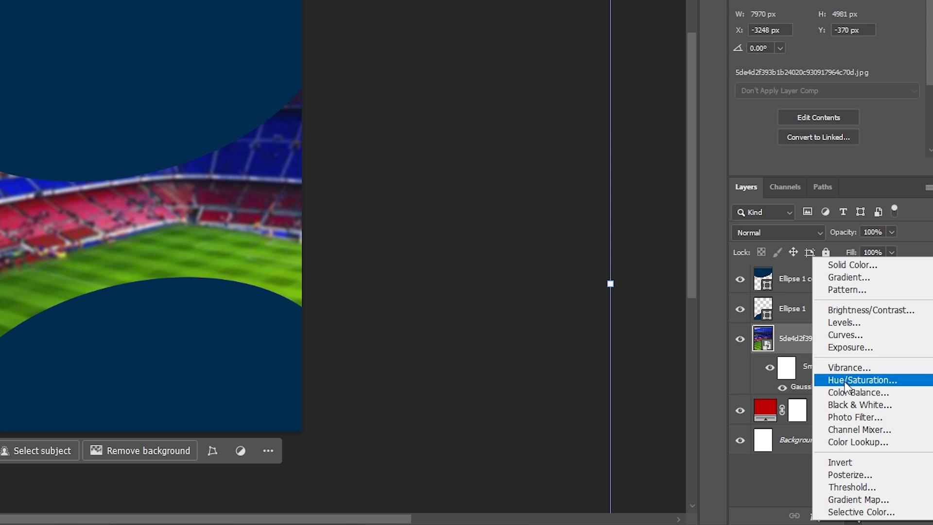
{"action": "left_click", "coordinate": [846, 381]}
{"action": "right_click", "coordinate": [840, 350]}
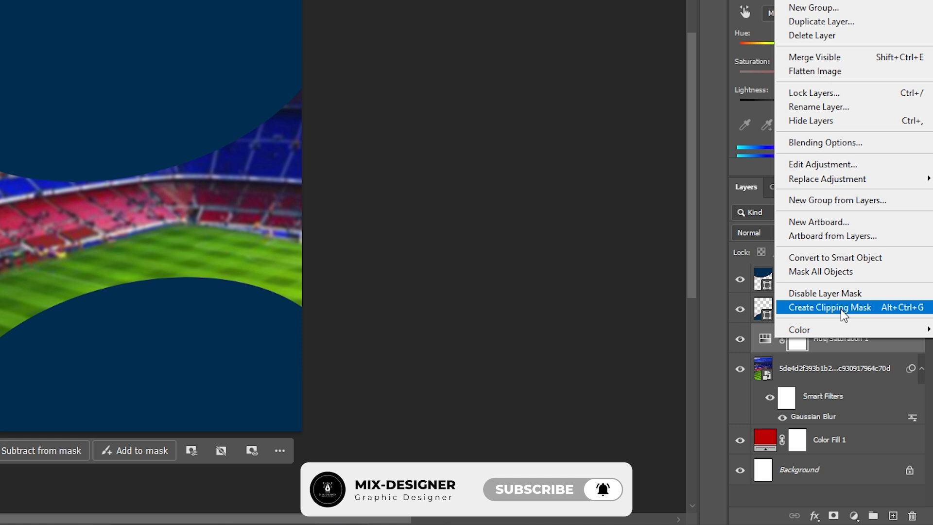
{"action": "left_click", "coordinate": [841, 309]}
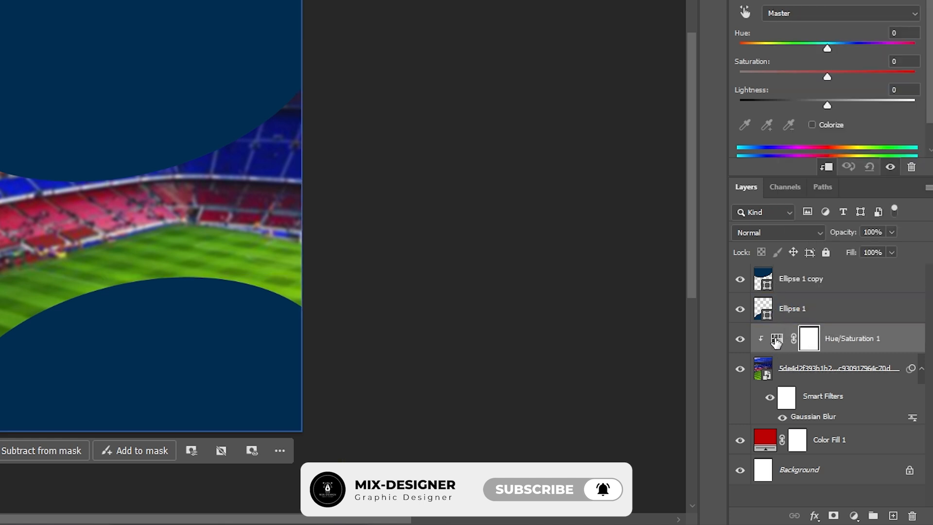
- Colorize the stadium through the Hue/Saturation adjustment with hue 360, saturation 70 and lightness -13
{"action": "left_click", "coordinate": [786, 383]}
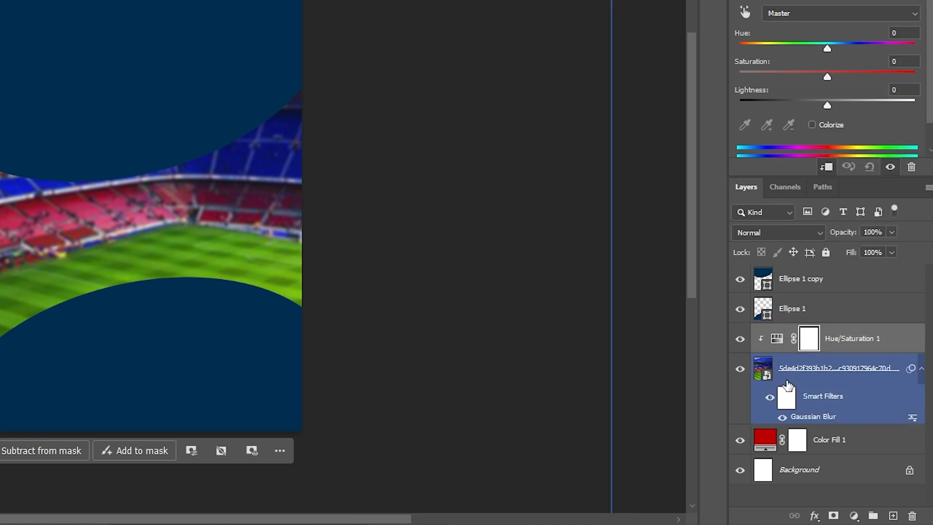
{"action": "left_click", "coordinate": [777, 338]}
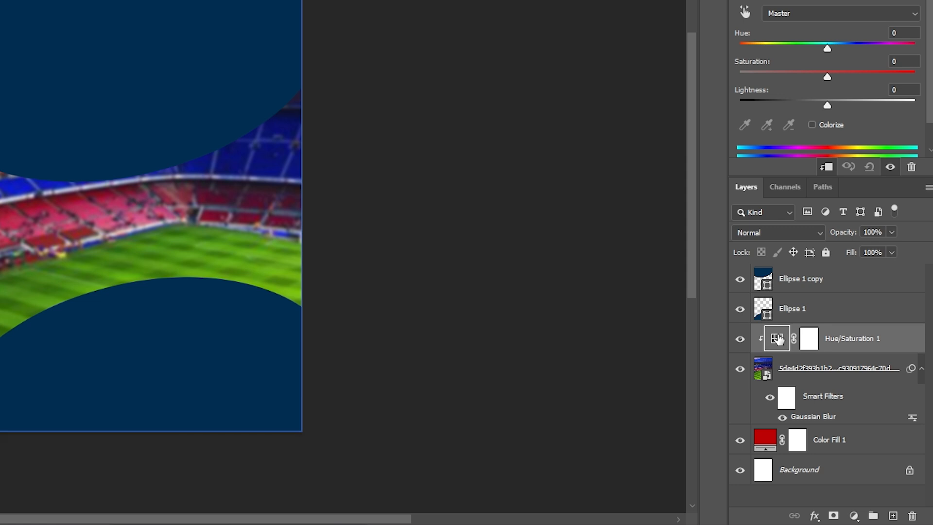
{"action": "left_click", "coordinate": [810, 124]}
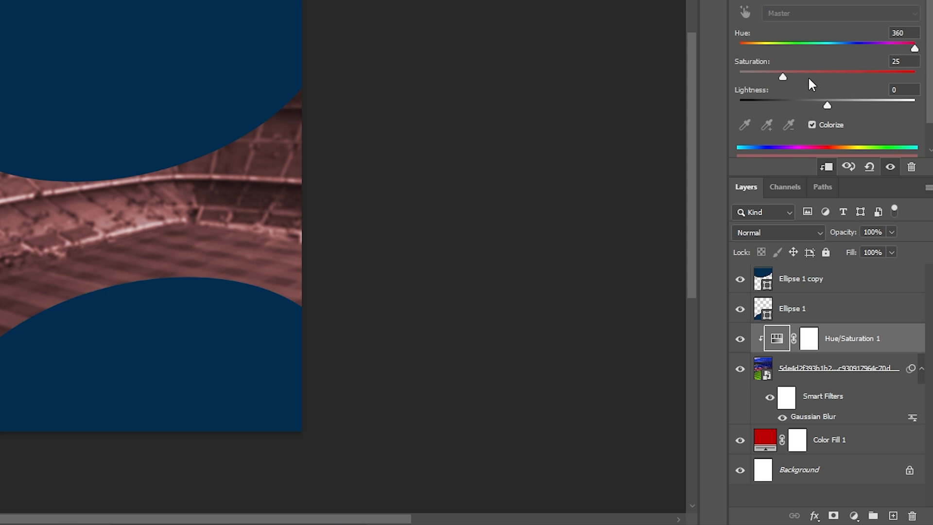
{"action": "left_click", "coordinate": [892, 62]}
{"action": "type", "text": "70"}
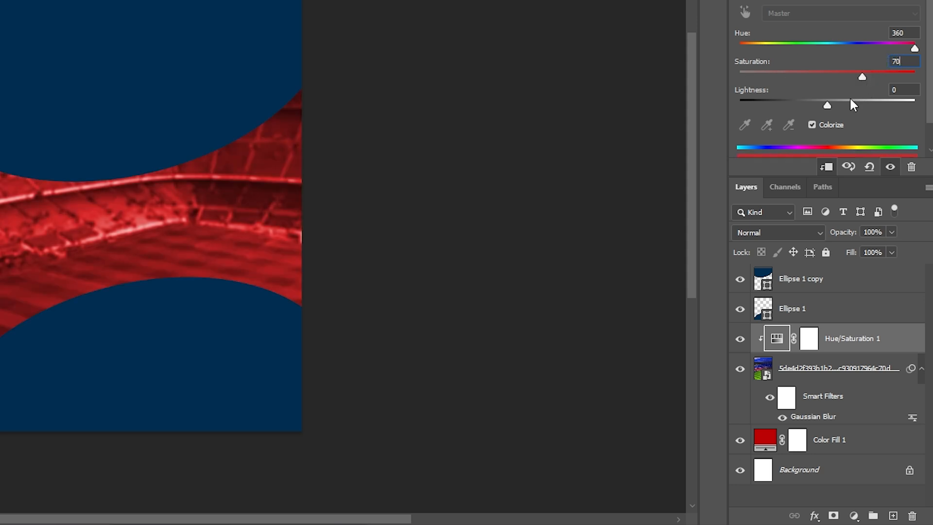
{"action": "left_click", "coordinate": [912, 90]}
{"action": "type", "text": "-13"}
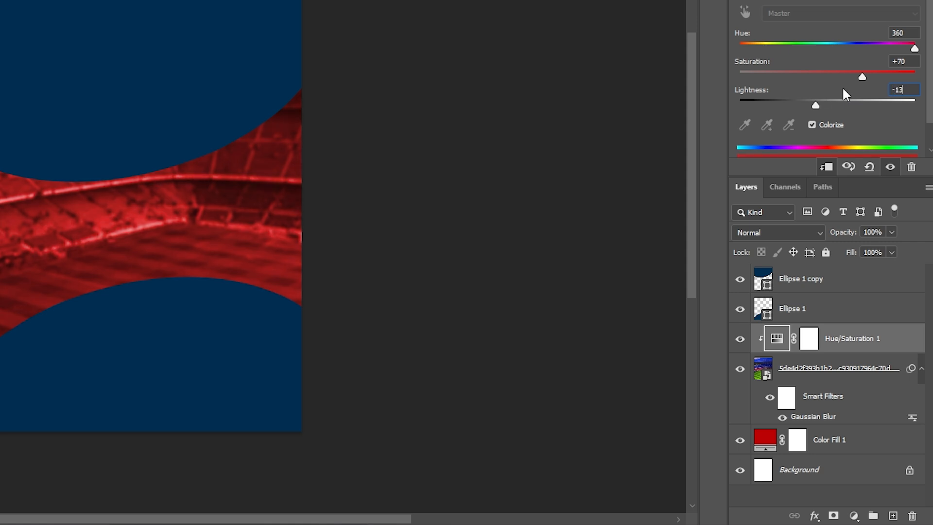
{"action": "left_click", "coordinate": [637, 83]}
{"action": "left_click", "coordinate": [839, 329]}
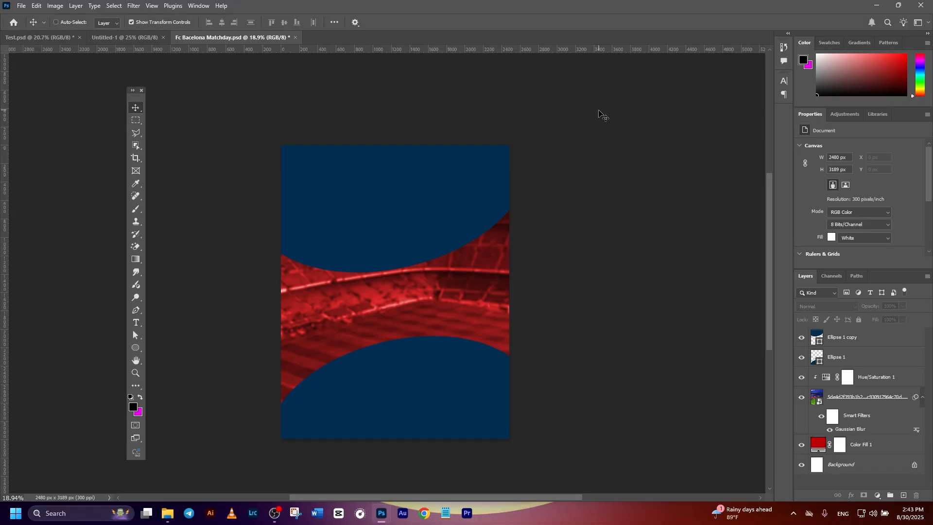
- Save the poster and place the FC Barcelona crest image, pngwing.com (10).png, above the upper ellipse layer
{"action": "key", "text": "ctrl+s"}
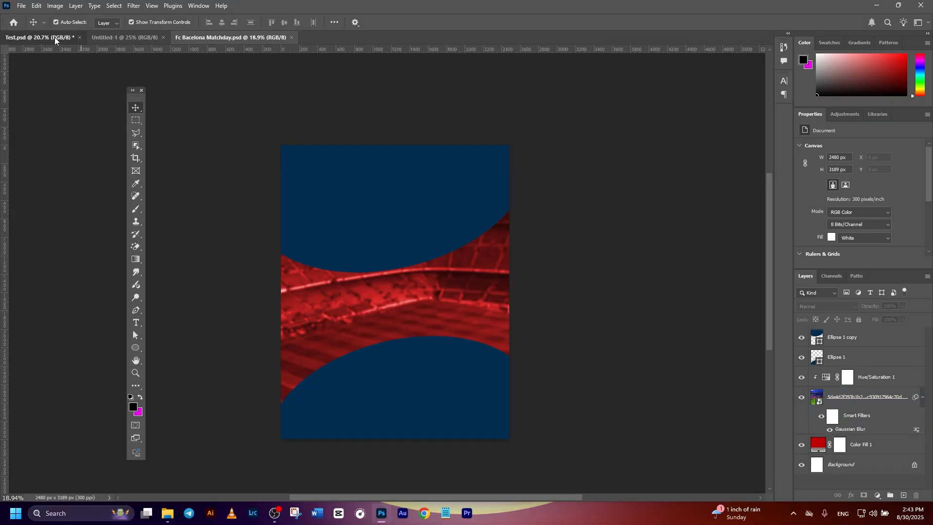
{"action": "left_click", "coordinate": [881, 337]}
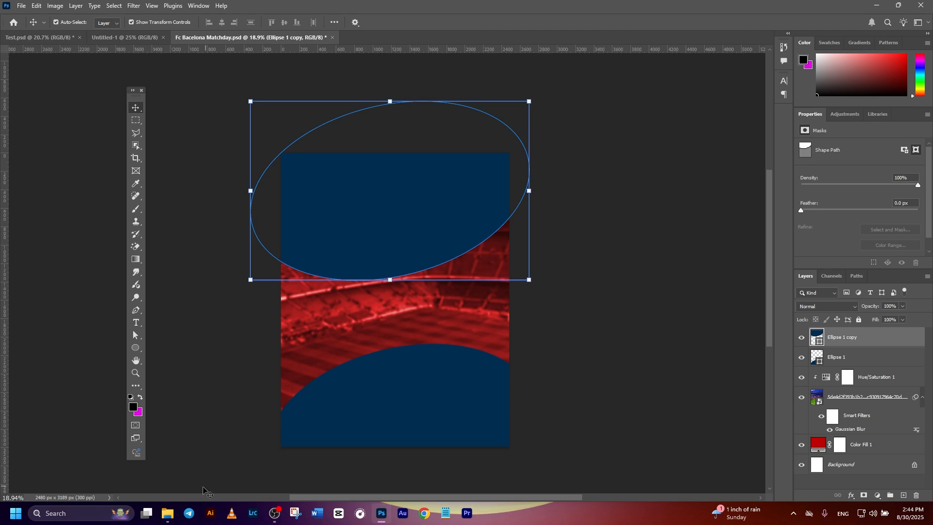
{"action": "left_click", "coordinate": [167, 513]}
{"action": "left_click_drag", "start_coordinate": [349, 100], "coordinate": [380, 244]}
- Enlarge the crest to about 189%, rotate it -8.78 degrees and position it over the upper ellipse
{"action": "left_click_drag", "start_coordinate": [410, 286], "coordinate": [393, 209]}
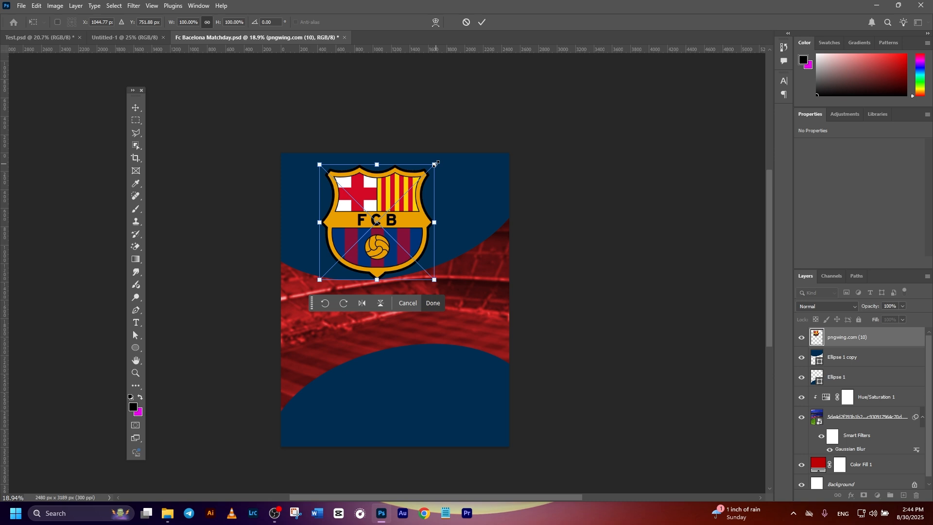
{"action": "left_click_drag", "start_coordinate": [436, 166], "coordinate": [503, 96]}
{"action": "left_click_drag", "start_coordinate": [468, 225], "coordinate": [472, 170]}
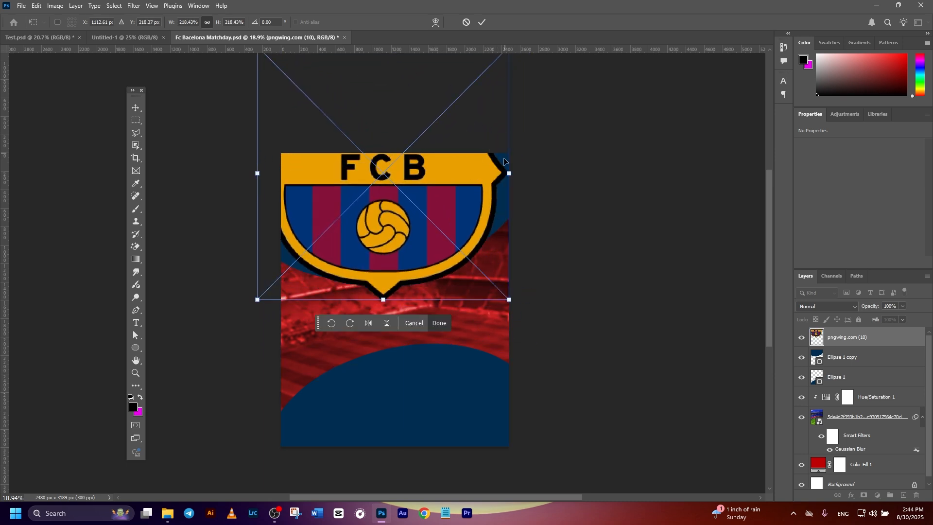
{"action": "scroll", "coordinate": [506, 178], "scroll_direction": "up", "scroll_amount": 2}
{"action": "scroll", "coordinate": [506, 178], "scroll_direction": "up", "scroll_amount": 3}
{"action": "left_click_drag", "start_coordinate": [509, 117], "coordinate": [445, 181]}
{"action": "left_click_drag", "start_coordinate": [400, 278], "coordinate": [429, 300]}
{"action": "left_click_drag", "start_coordinate": [499, 398], "coordinate": [506, 379]}
{"action": "left_click_drag", "start_coordinate": [404, 314], "coordinate": [398, 305]}
{"action": "left_click_drag", "start_coordinate": [453, 183], "coordinate": [464, 166]}
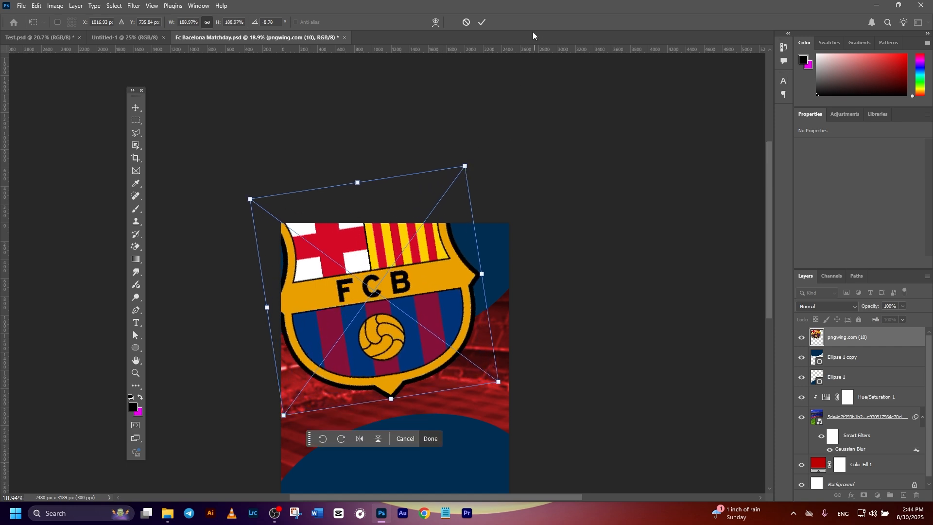
{"action": "left_click", "coordinate": [482, 22]}
{"action": "left_click_drag", "start_coordinate": [434, 272], "coordinate": [452, 263]}
- Clip the crest layer to the upper ellipse with a clipping mask and set its opacity to 3%
{"action": "right_click", "coordinate": [847, 337]}
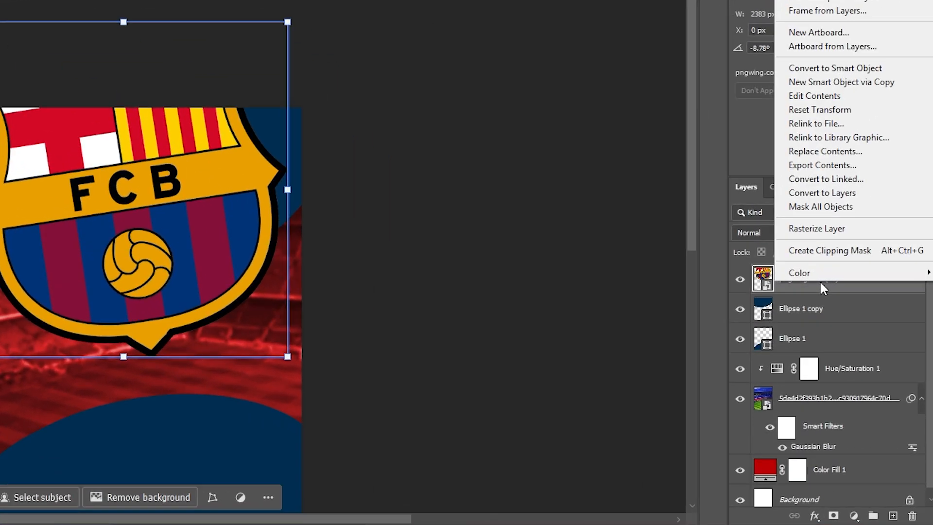
{"action": "left_click", "coordinate": [827, 252]}
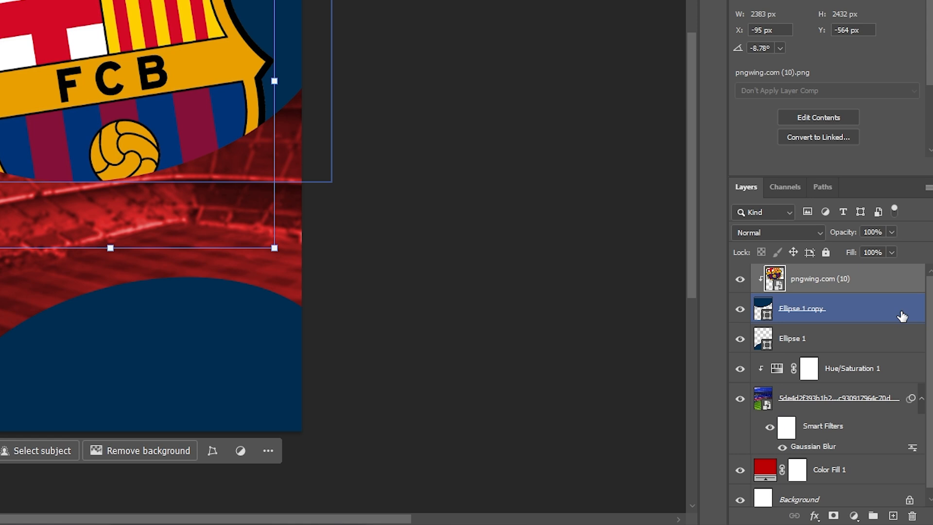
{"action": "left_click", "coordinate": [885, 232]}
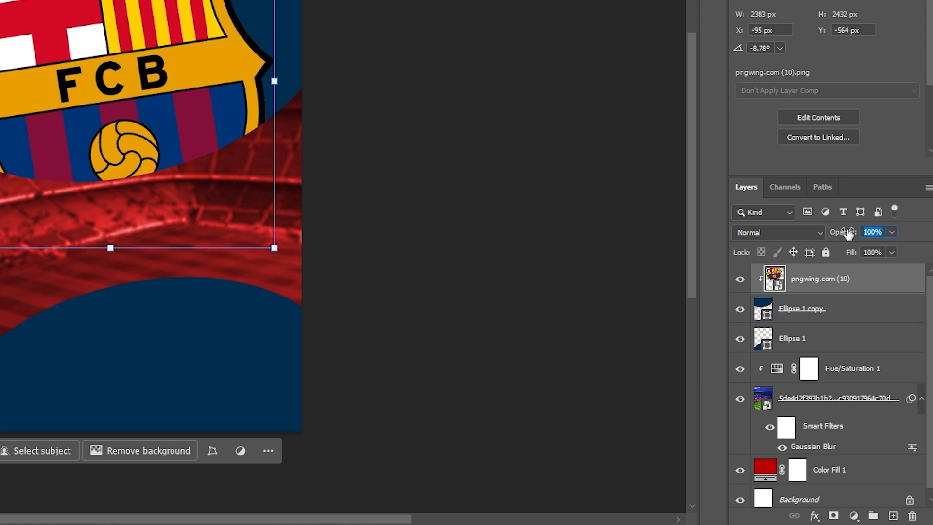
{"action": "type", "text": "3"}
{"action": "key", "text": "Return"}
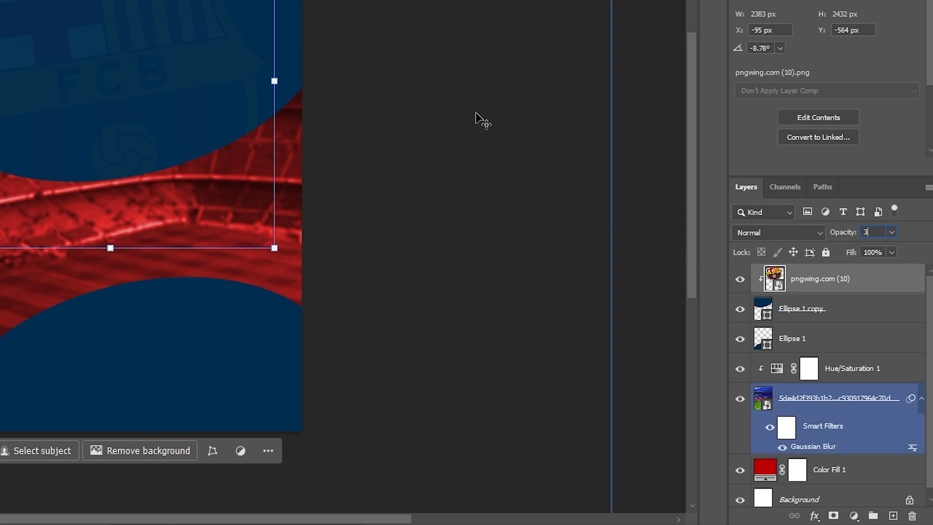
{"action": "left_click", "coordinate": [466, 117]}
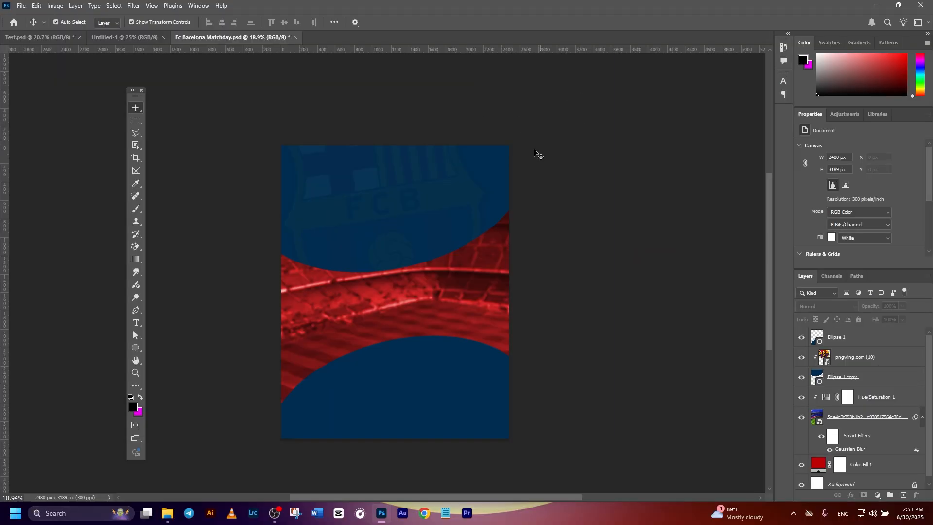
{"action": "left_click", "coordinate": [533, 263]}
{"action": "left_click", "coordinate": [510, 79]}
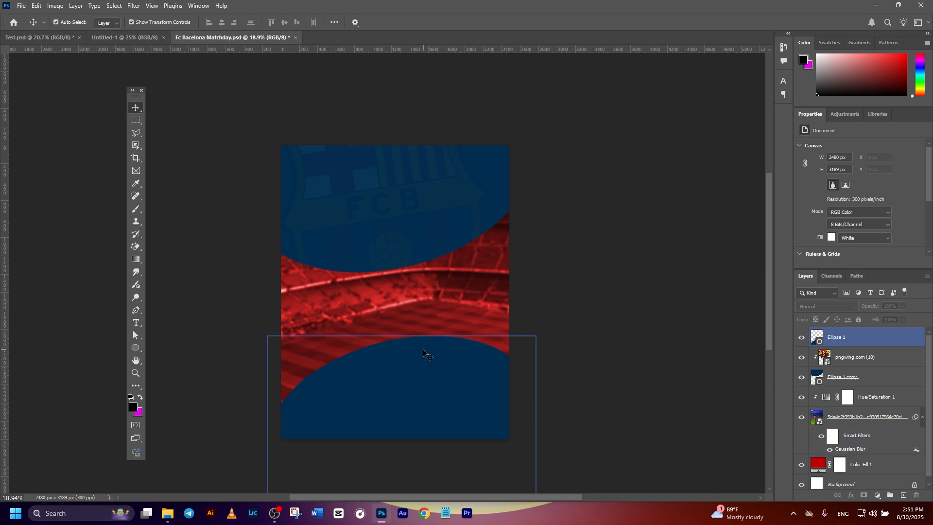
- Place the player photo 17278136597767.jpg as the topmost layer, horizontally centred on the poster and scaled to about 111%
{"action": "left_click", "coordinate": [176, 520]}
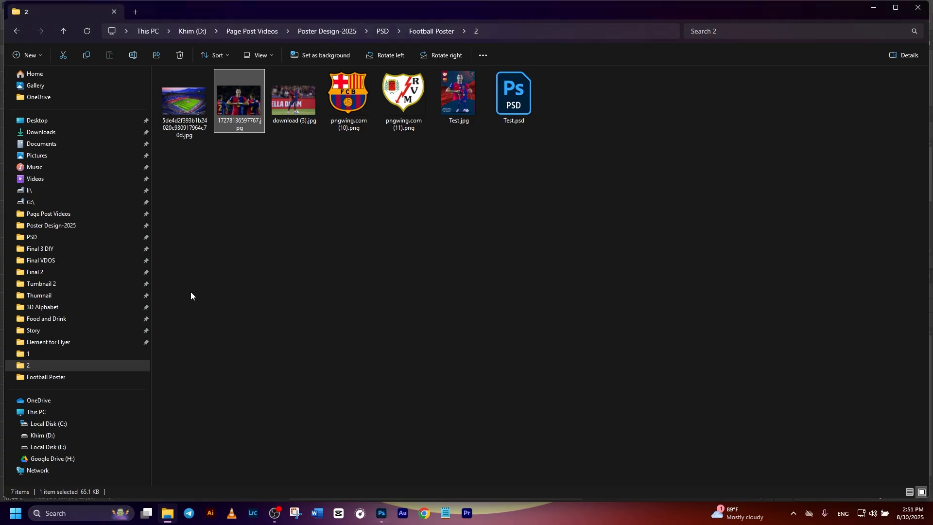
{"action": "left_click_drag", "start_coordinate": [244, 102], "coordinate": [392, 434]}
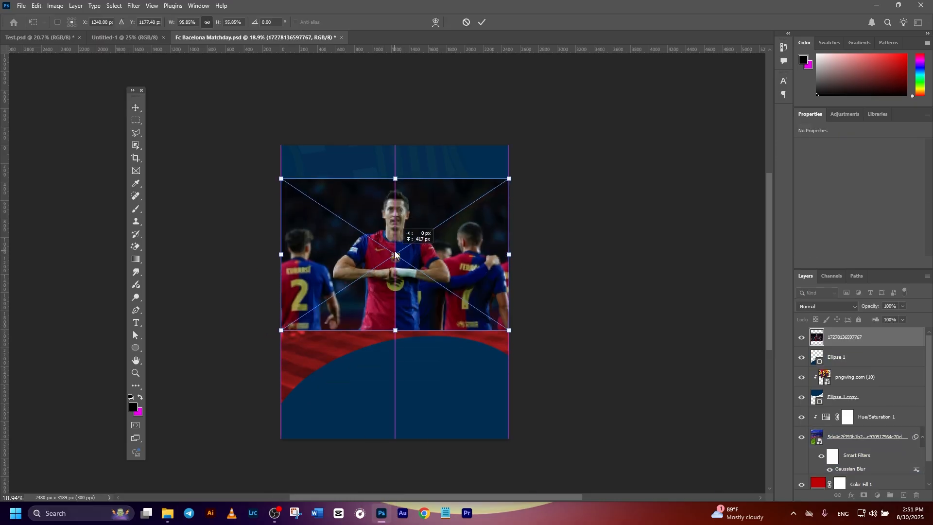
{"action": "left_click_drag", "start_coordinate": [394, 329], "coordinate": [393, 353]}
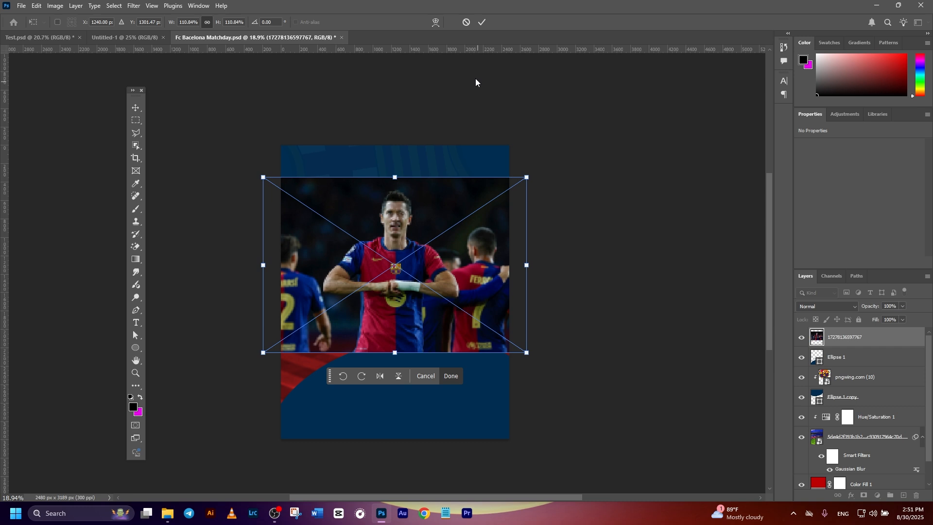
{"action": "left_click", "coordinate": [483, 21]}
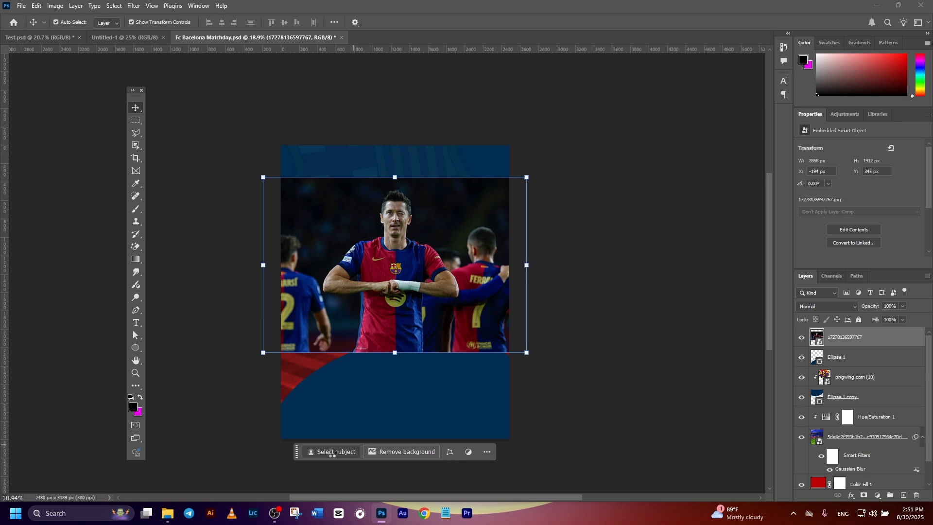
- Select the photo's main subject, and subtract the teammates beside the central player from the selection with the Polygonal Lasso
{"action": "left_click", "coordinate": [331, 451]}
{"action": "key", "text": "ctrl+plus"}
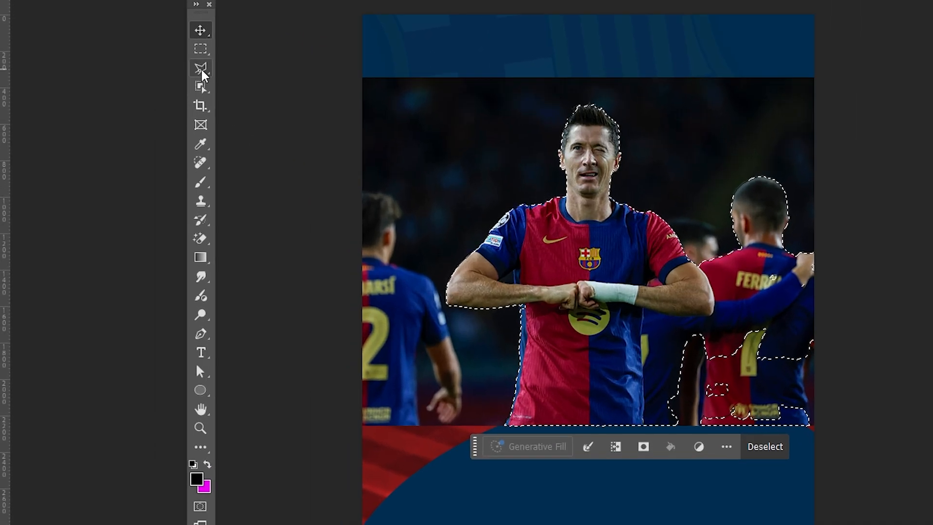
{"action": "left_click", "coordinate": [136, 133]}
{"action": "scroll", "coordinate": [440, 301], "scroll_direction": "up", "scroll_amount": 3}
{"action": "left_click_drag", "start_coordinate": [529, 338], "coordinate": [515, 299]}
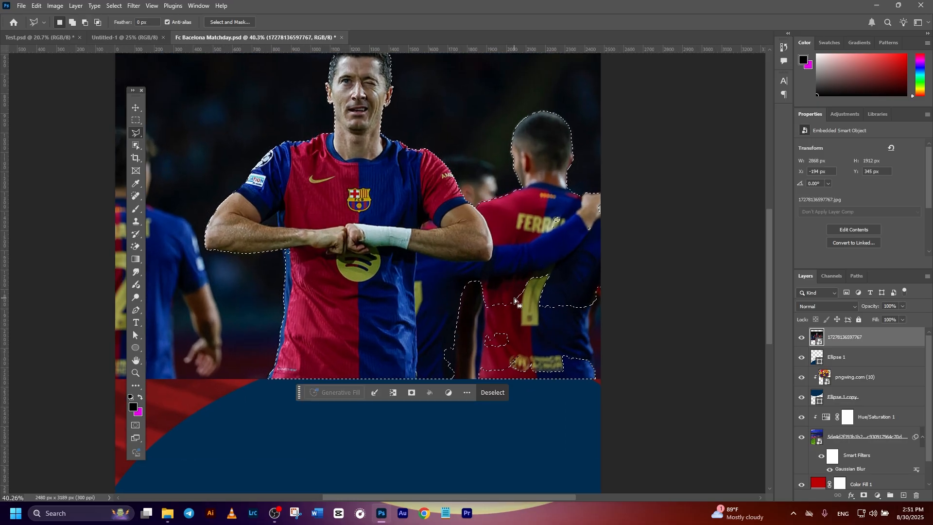
{"action": "scroll", "coordinate": [496, 254], "scroll_direction": "up", "scroll_amount": 4}
{"action": "scroll", "coordinate": [495, 254], "scroll_direction": "down", "scroll_amount": 3}
{"action": "key", "text": "alt"}
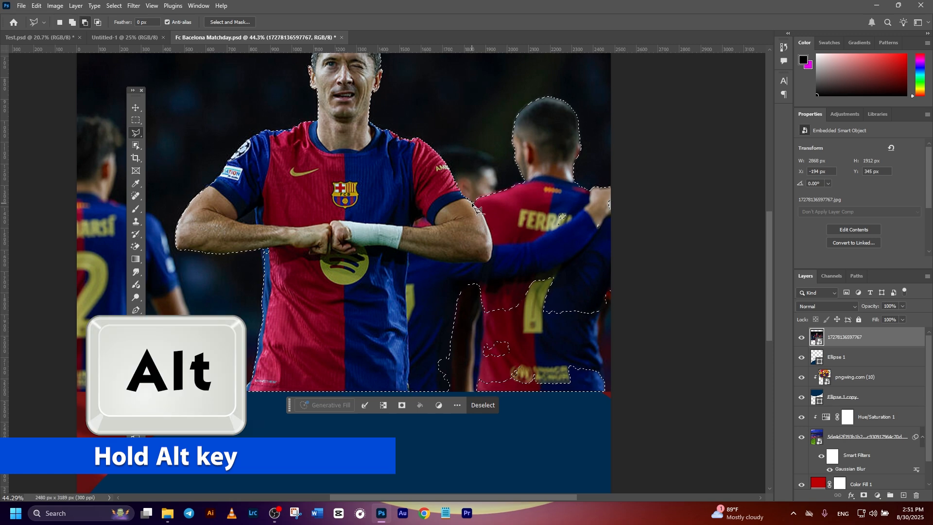
{"action": "left_click", "coordinate": [473, 204], "text": "alt"}
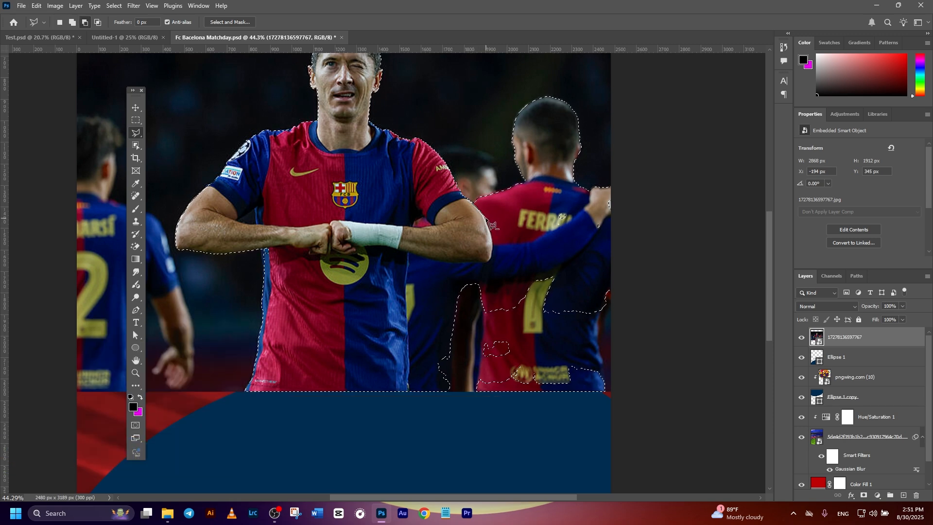
{"action": "left_click", "coordinate": [486, 221]}
{"action": "left_click", "coordinate": [492, 239]}
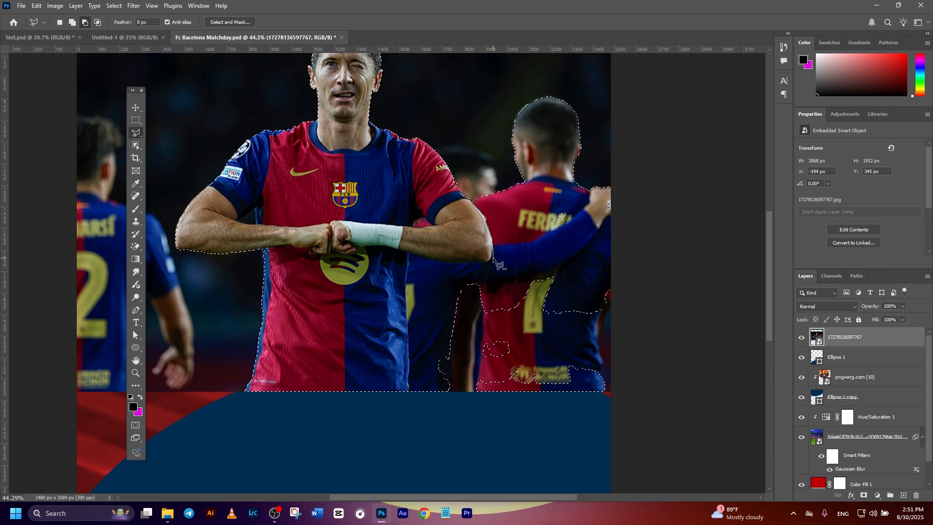
{"action": "left_click", "coordinate": [490, 261]}
{"action": "left_click", "coordinate": [408, 254]}
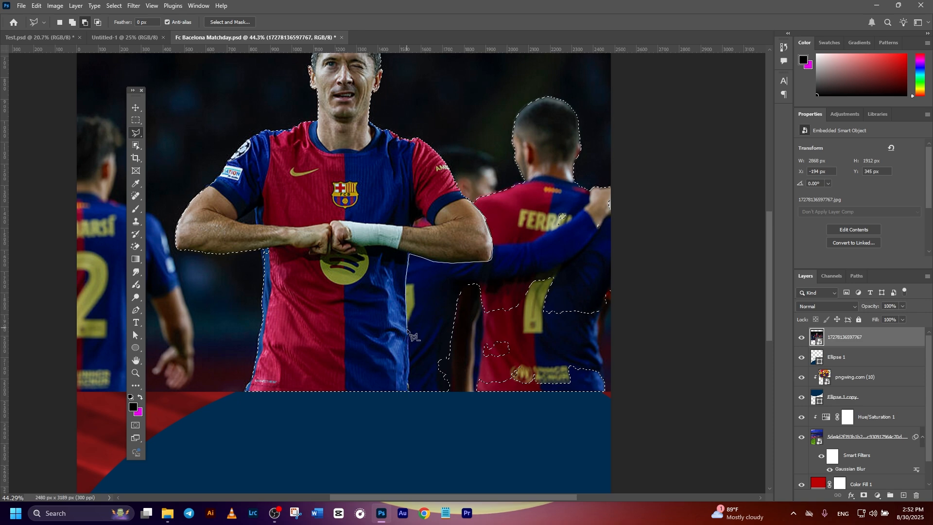
{"action": "left_click", "coordinate": [407, 391]}
{"action": "left_click", "coordinate": [521, 475]}
{"action": "left_click", "coordinate": [626, 438]}
{"action": "left_click", "coordinate": [697, 212]}
{"action": "left_click", "coordinate": [615, 92]}
{"action": "left_click", "coordinate": [494, 74]}
{"action": "left_click", "coordinate": [430, 139]}
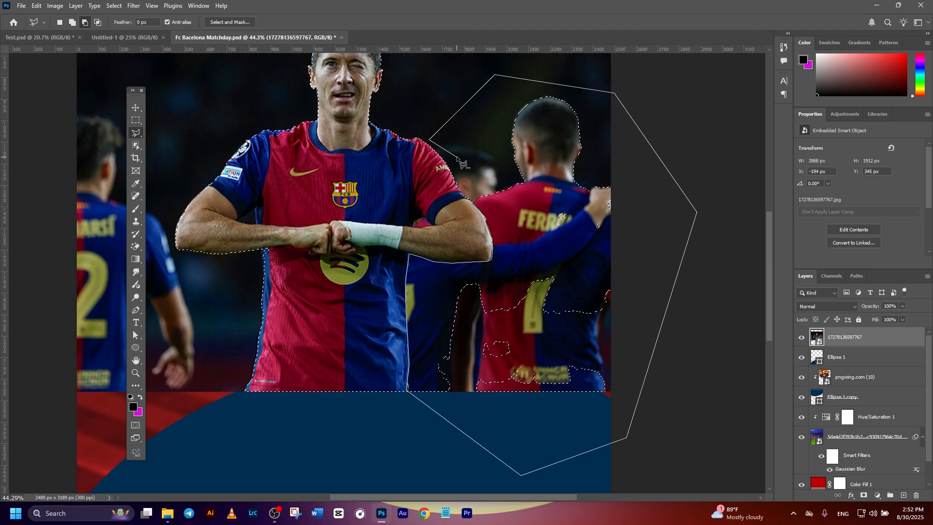
{"action": "left_click", "coordinate": [484, 216]}
{"action": "scroll", "coordinate": [500, 214], "scroll_direction": "down", "scroll_amount": 1}
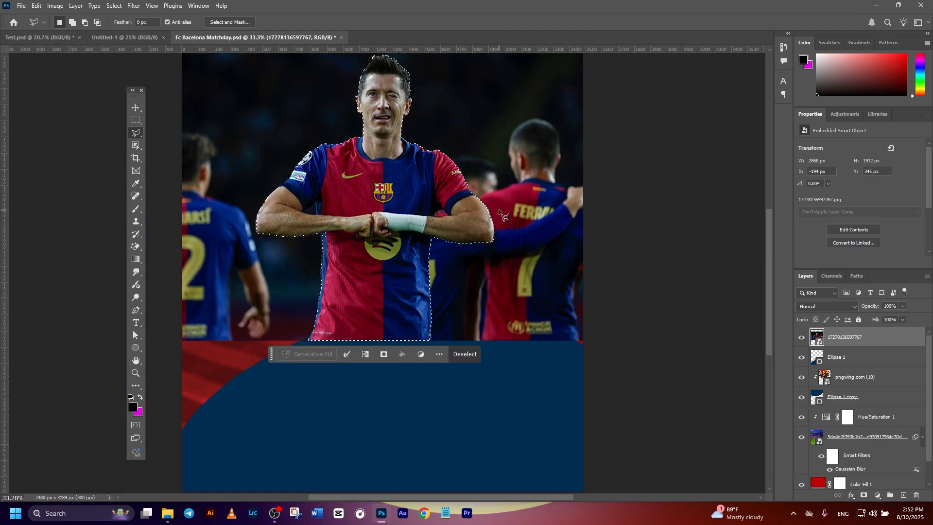
- Subtract the dark background gap between the player's torso and the arm with the sleeve badges from the selection
{"action": "scroll", "coordinate": [500, 213], "scroll_direction": "down", "scroll_amount": 1}
{"action": "scroll", "coordinate": [394, 214], "scroll_direction": "up", "scroll_amount": 3}
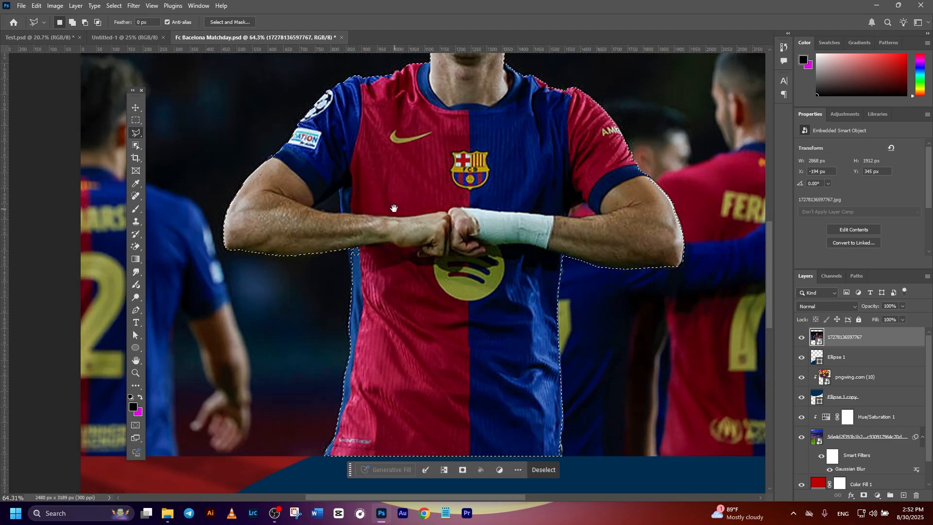
{"action": "left_click_drag", "start_coordinate": [395, 214], "coordinate": [462, 271]}
{"action": "scroll", "coordinate": [407, 280], "scroll_direction": "up", "scroll_amount": 2}
{"action": "scroll", "coordinate": [408, 275], "scroll_direction": "down", "scroll_amount": 4}
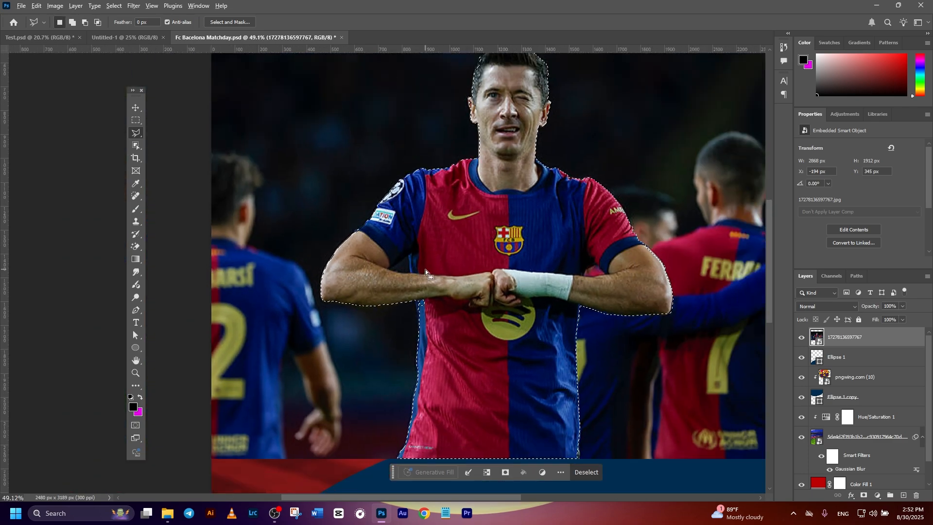
{"action": "scroll", "coordinate": [394, 266], "scroll_direction": "up", "scroll_amount": 5}
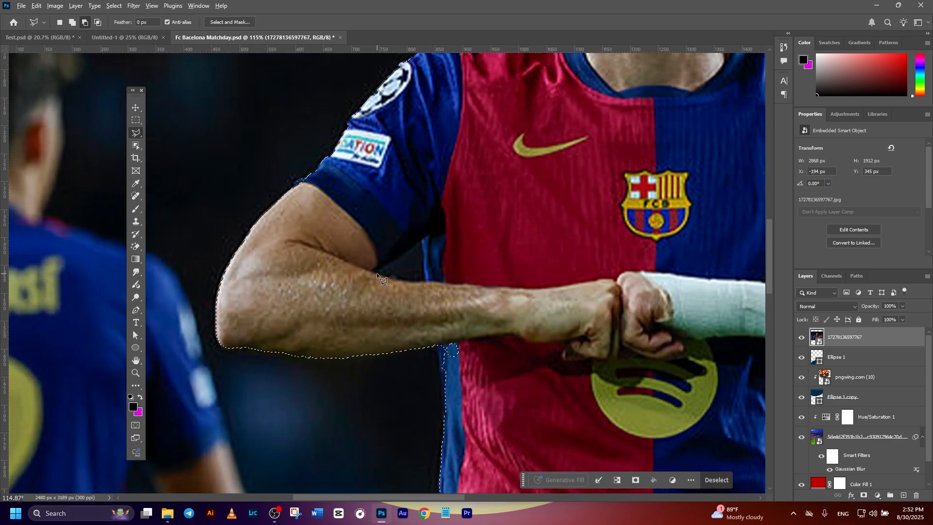
{"action": "left_click", "coordinate": [377, 273]}
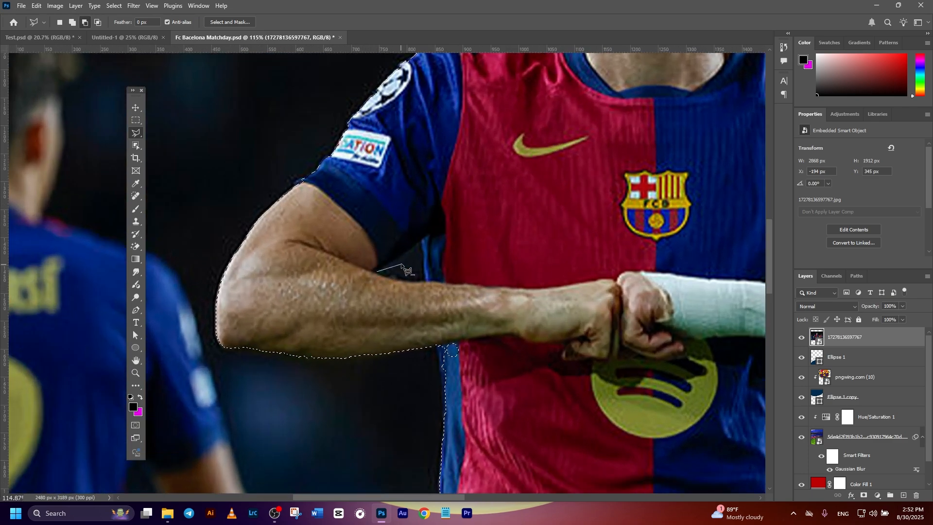
{"action": "left_click", "coordinate": [421, 240]}
{"action": "left_click", "coordinate": [409, 280]}
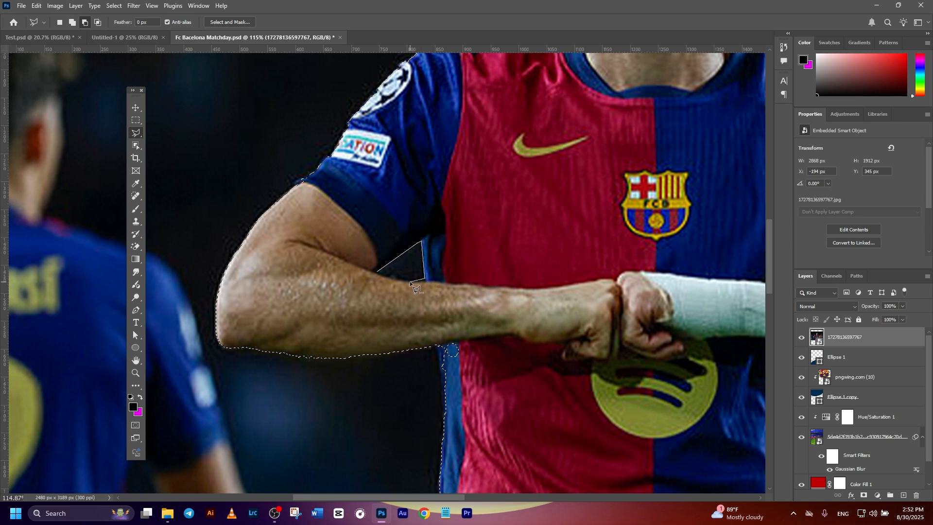
{"action": "left_click", "coordinate": [375, 273]}
{"action": "scroll", "coordinate": [447, 279], "scroll_direction": "down", "scroll_amount": 8}
- Subtract the small background gap between the player's torso and the arm with the white wrist wrap from the selection
{"action": "scroll", "coordinate": [596, 287], "scroll_direction": "up", "scroll_amount": 8}
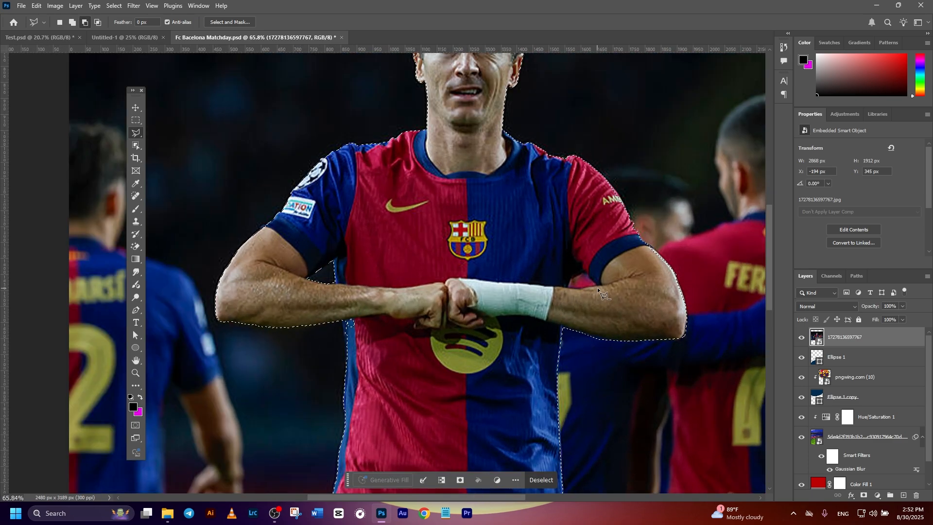
{"action": "left_click", "coordinate": [564, 258], "text": "alt"}
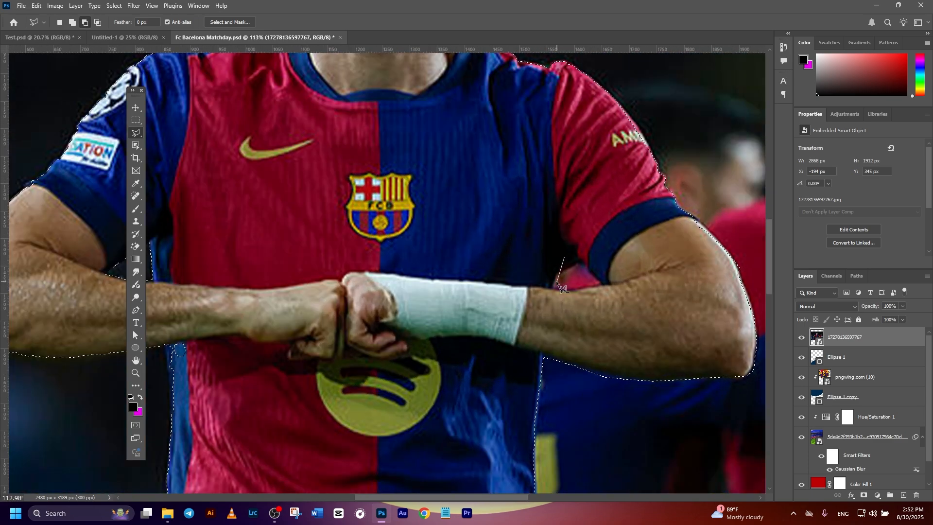
{"action": "left_click", "coordinate": [563, 290]}
{"action": "left_click", "coordinate": [599, 283]}
{"action": "left_click", "coordinate": [564, 258]}
- Cut out the central player by turning the selection into a layer mask on the photo, and deselect the layer
{"action": "scroll", "coordinate": [561, 264], "scroll_direction": "down", "scroll_amount": 7}
{"action": "scroll", "coordinate": [558, 278], "scroll_direction": "down", "scroll_amount": 3}
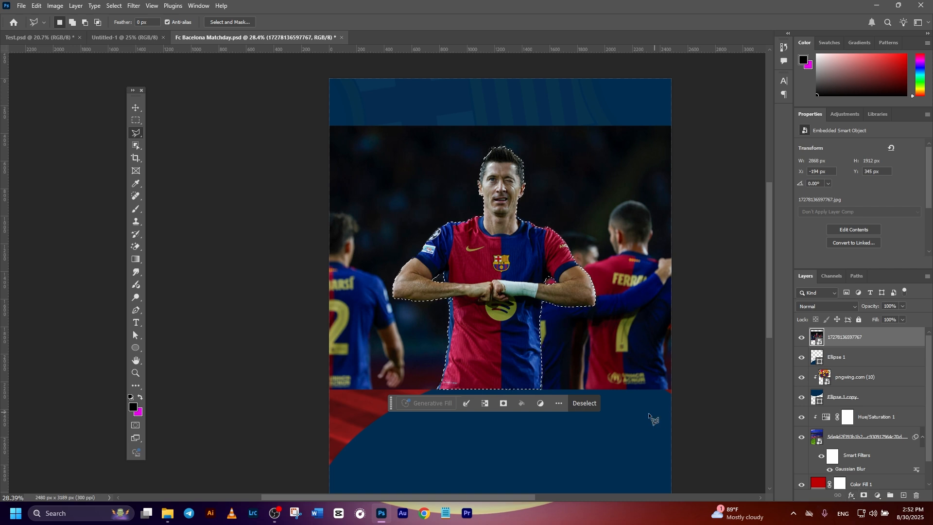
{"action": "left_click", "coordinate": [503, 402]}
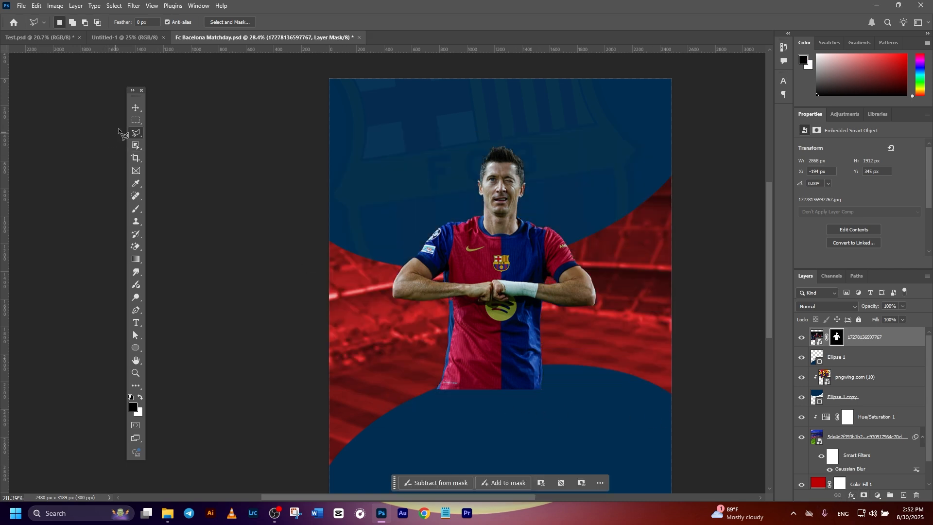
{"action": "key", "text": "v"}
{"action": "left_click", "coordinate": [314, 213]}
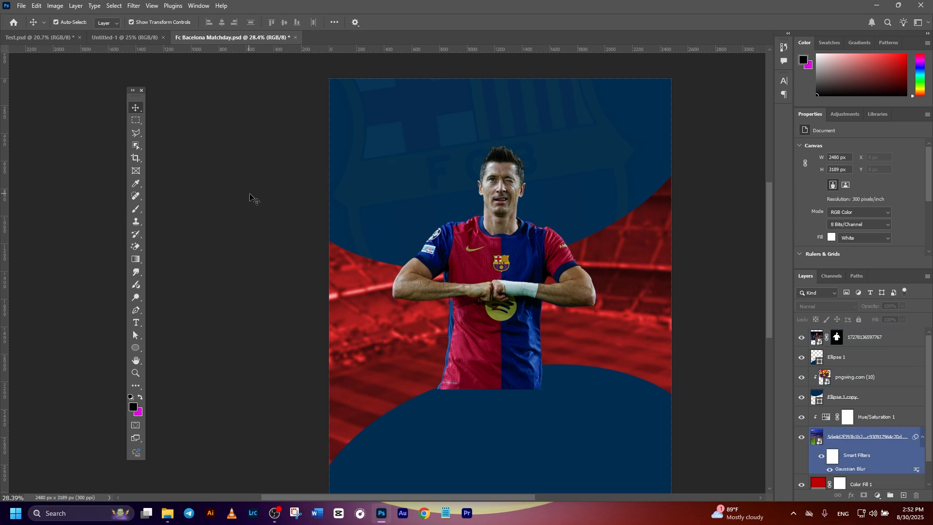
- Move the masked player layer directly below the lower ellipse layer so the ellipse covers the shirt's cut-off lower edge
{"action": "left_click", "coordinate": [501, 252]}
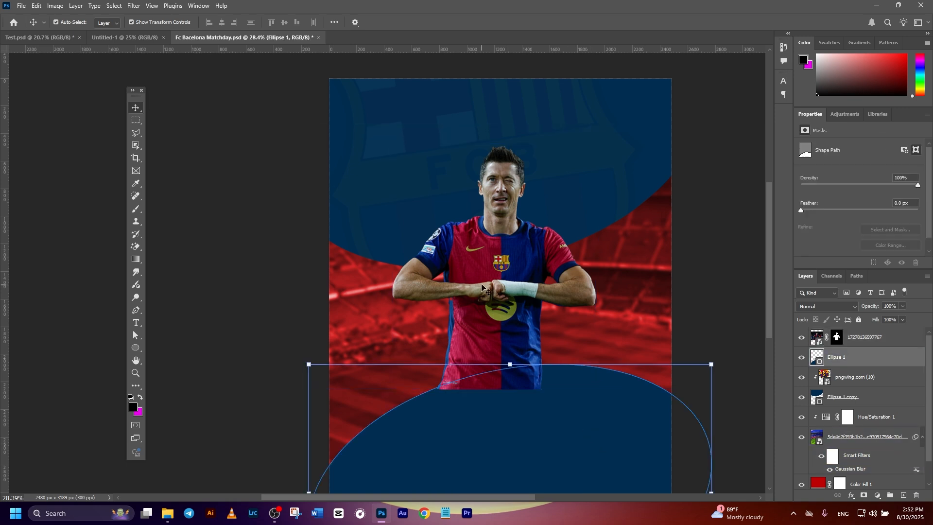
{"action": "left_click_drag", "start_coordinate": [878, 341], "coordinate": [877, 365]}
{"action": "left_click", "coordinate": [728, 406]}
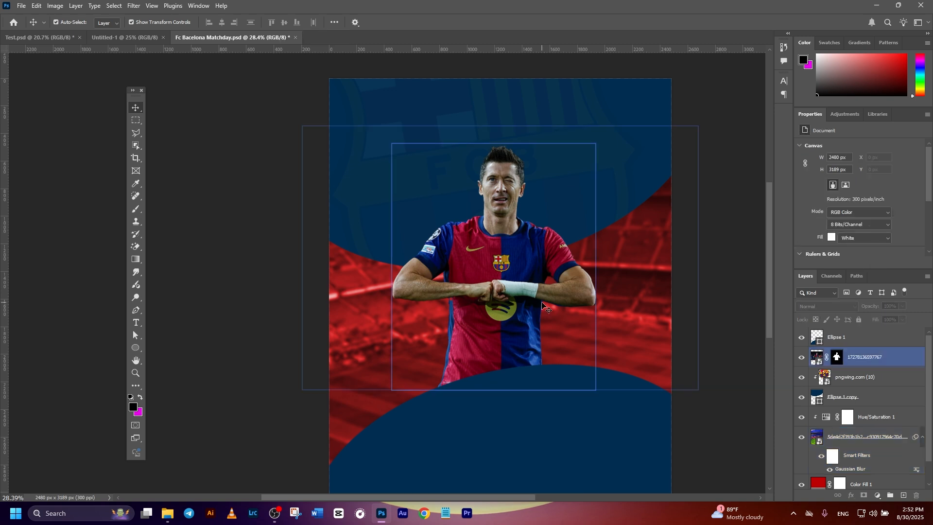
- Enlarge the player cut-out to about 135% and centre it horizontally, keeping the shirt's lower edge behind the lower ellipse
{"action": "scroll", "coordinate": [538, 279], "scroll_direction": "down", "scroll_amount": 4}
{"action": "left_click_drag", "start_coordinate": [570, 267], "coordinate": [436, 311]}
{"action": "key", "text": "ctrl+t"}
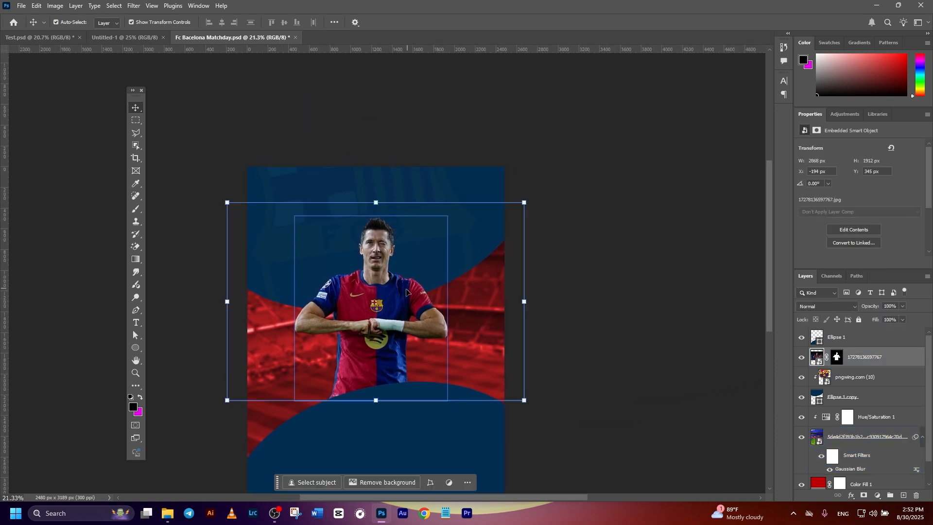
{"action": "left_click_drag", "start_coordinate": [524, 203], "coordinate": [555, 180]}
{"action": "left_click_drag", "start_coordinate": [413, 279], "coordinate": [421, 284]}
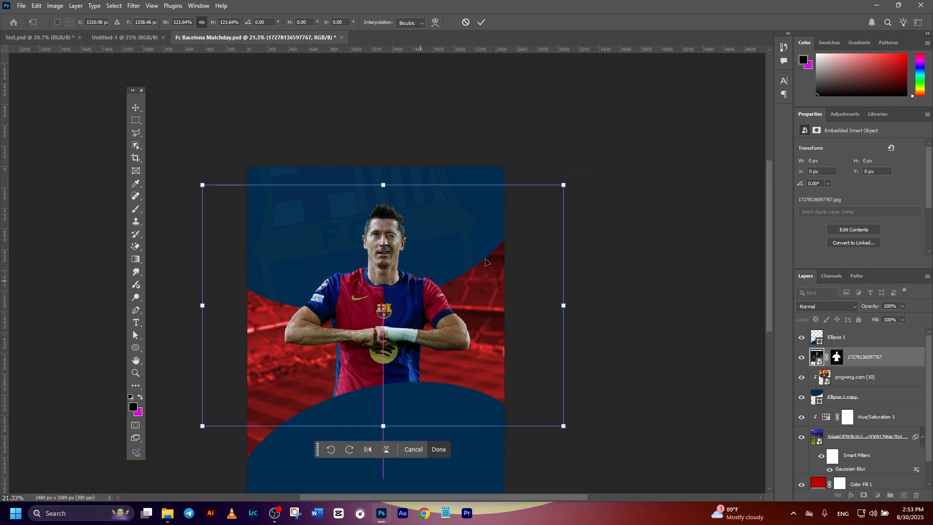
{"action": "left_click_drag", "start_coordinate": [565, 187], "coordinate": [582, 174]}
{"action": "left_click", "coordinate": [481, 22]}
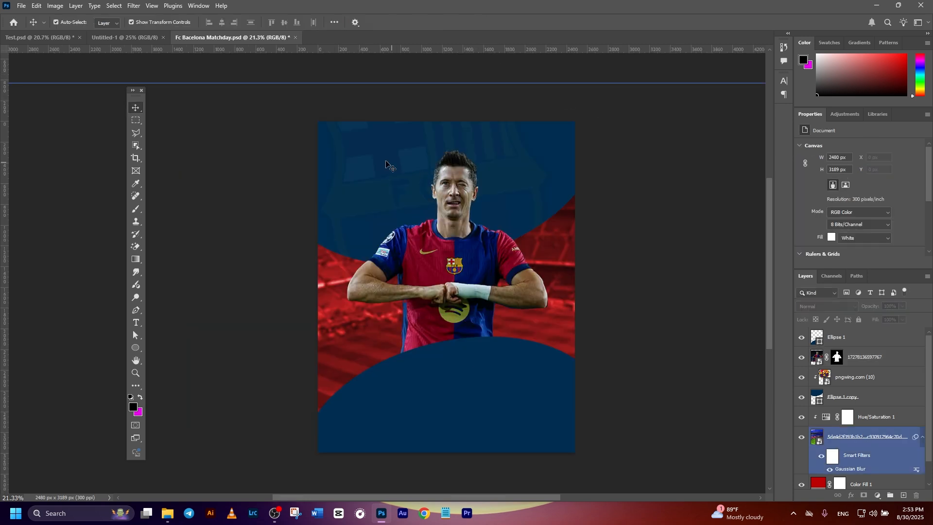
- Add a cyan guide layout with 70 px margins on all four sides of the canvas
{"action": "left_click", "coordinate": [151, 6]}
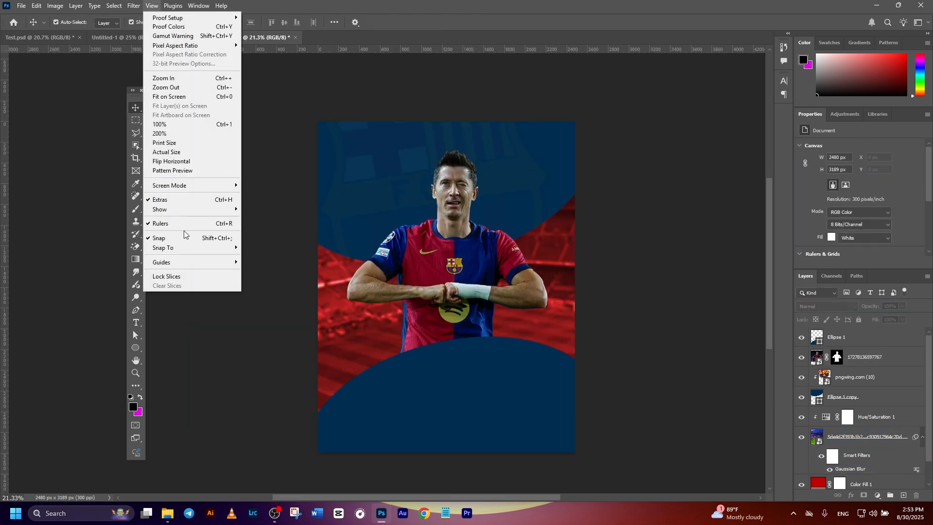
{"action": "mouse_move", "coordinate": [182, 268]}
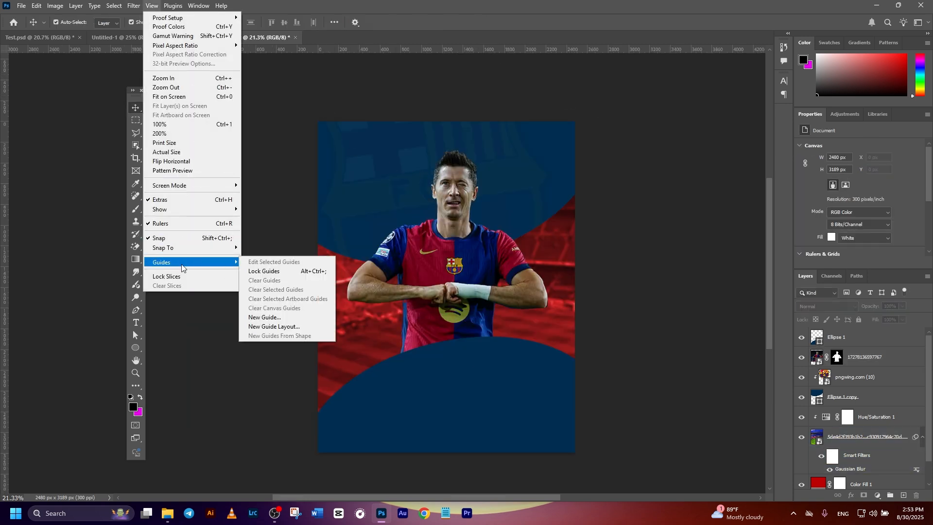
{"action": "left_click", "coordinate": [285, 326]}
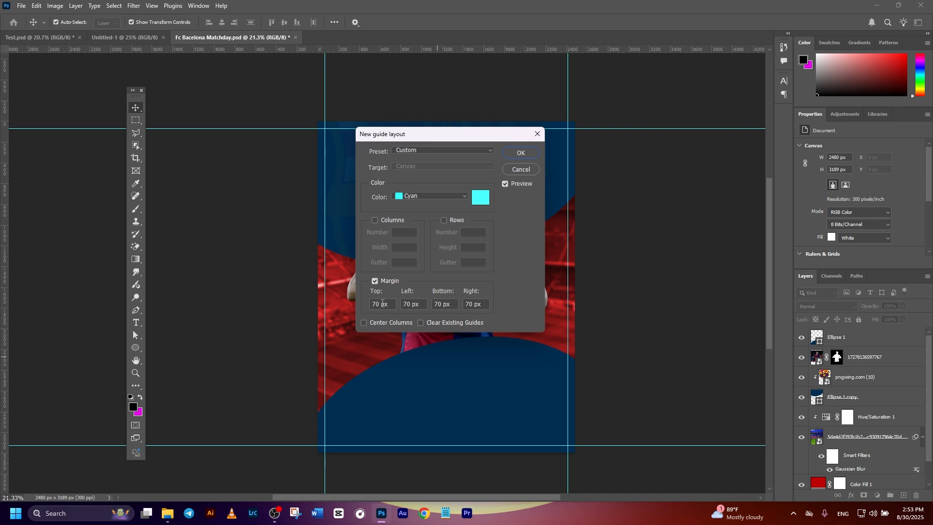
{"action": "left_click", "coordinate": [520, 152]}
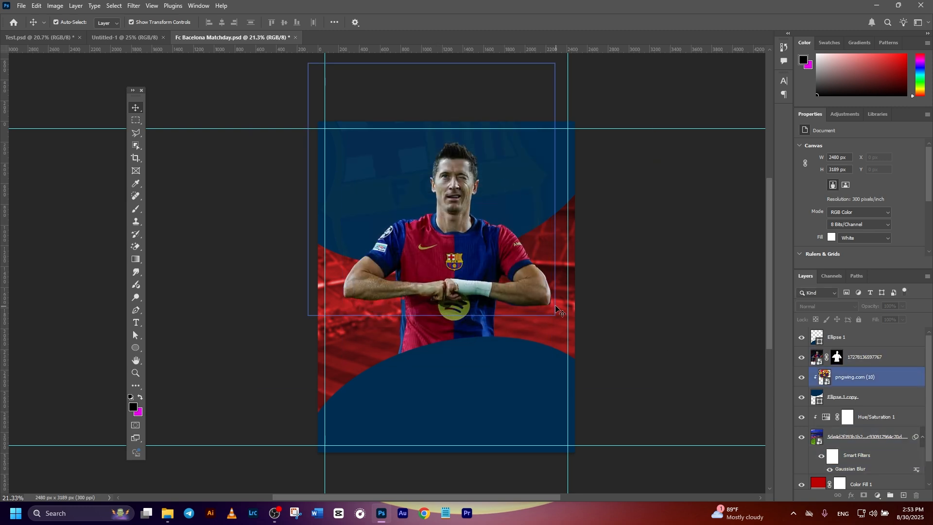
- Add a Curves adjustment layer above the player cut-out and clip it to the player layer
{"action": "left_click", "coordinate": [485, 274]}
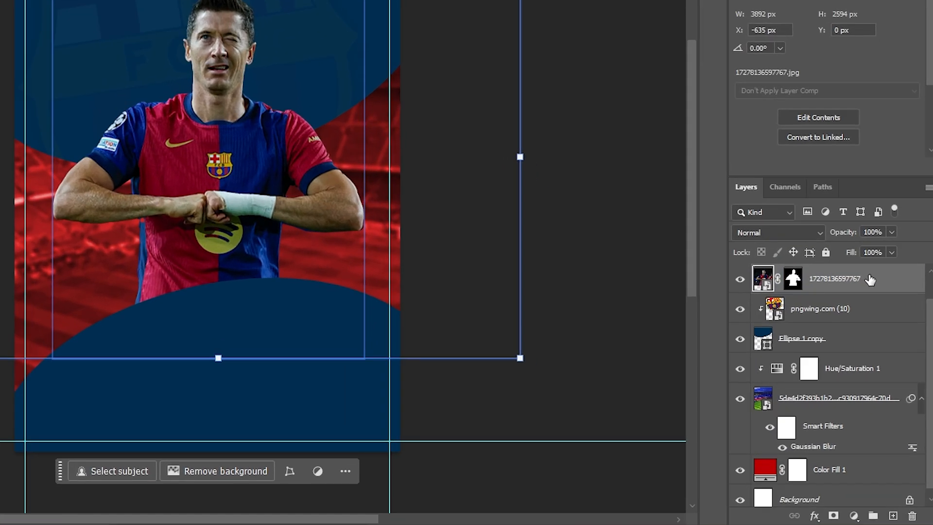
{"action": "left_click", "coordinate": [854, 516]}
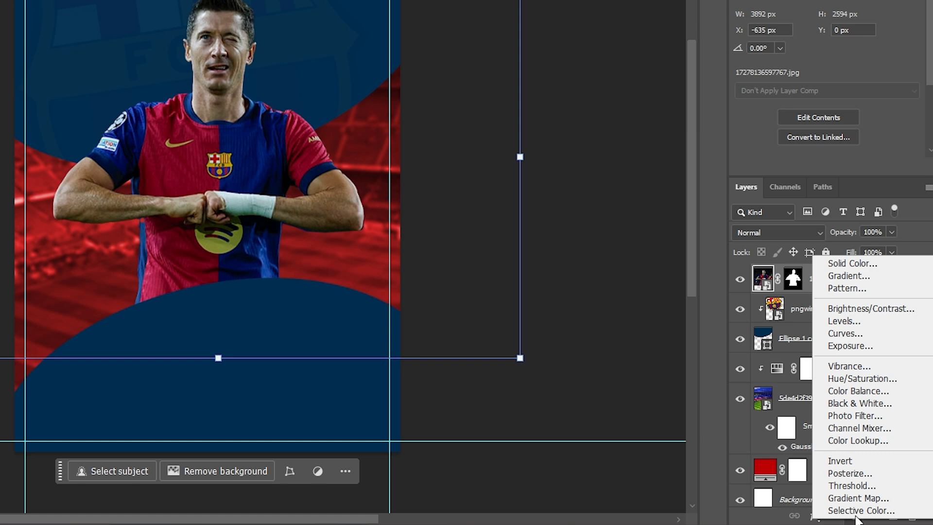
{"action": "left_click", "coordinate": [851, 332]}
{"action": "right_click", "coordinate": [830, 278]}
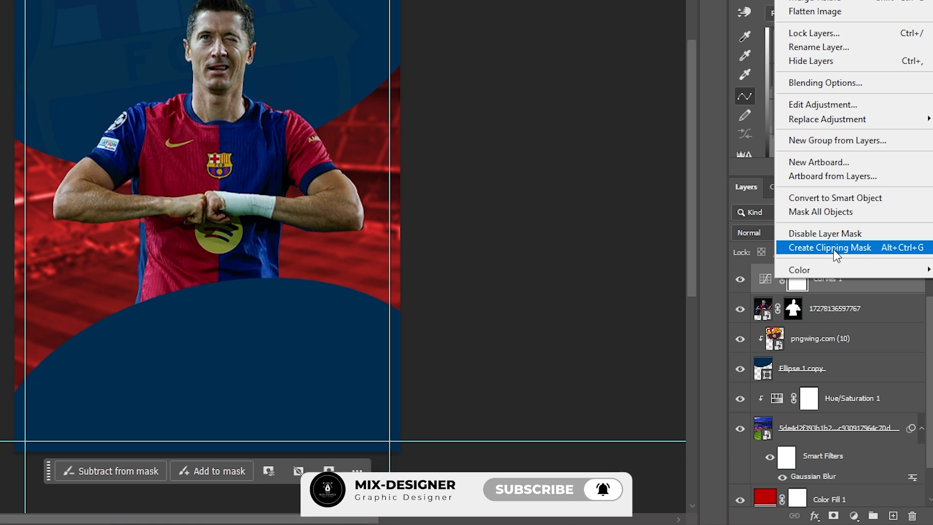
{"action": "left_click", "coordinate": [832, 249]}
- Shape the player's RGB curve into an S by raising the highlights and lowering the shadows
{"action": "left_click", "coordinate": [777, 278]}
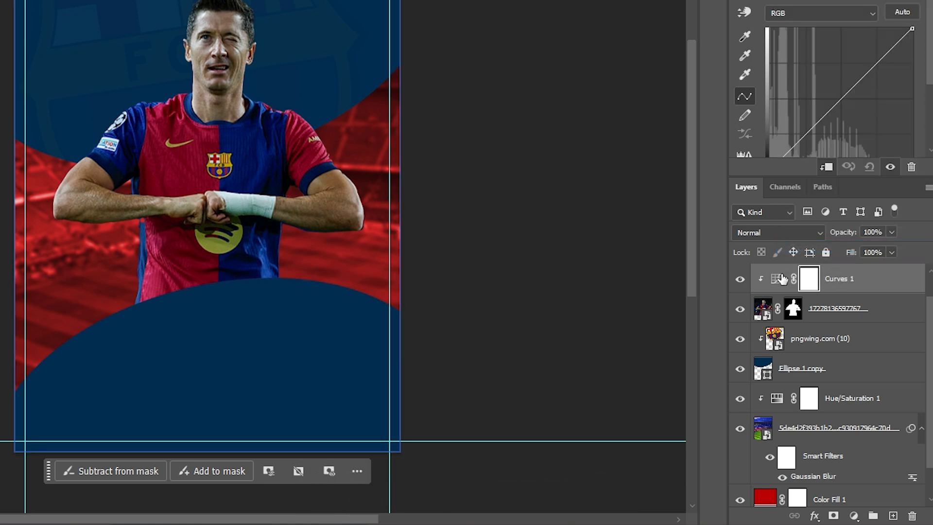
{"action": "left_click", "coordinate": [796, 14]}
{"action": "left_click", "coordinate": [796, 45]}
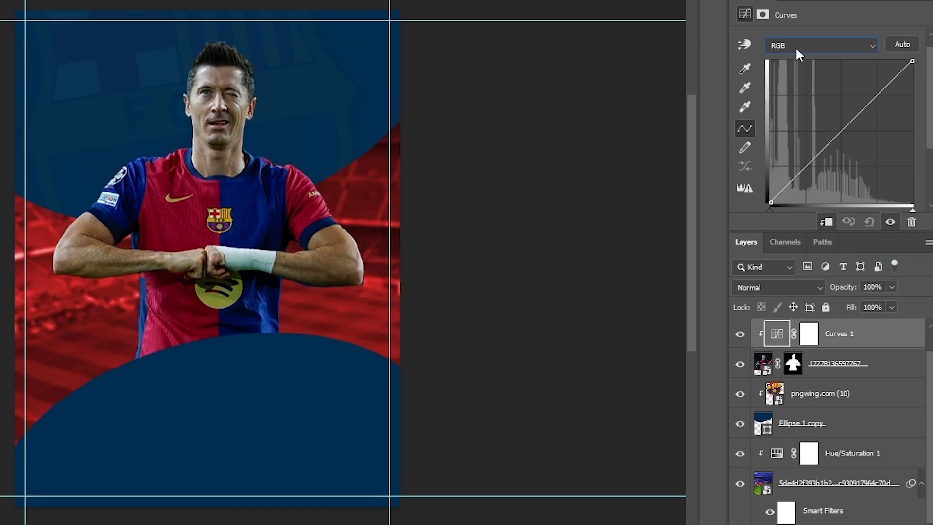
{"action": "left_click", "coordinate": [885, 89]}
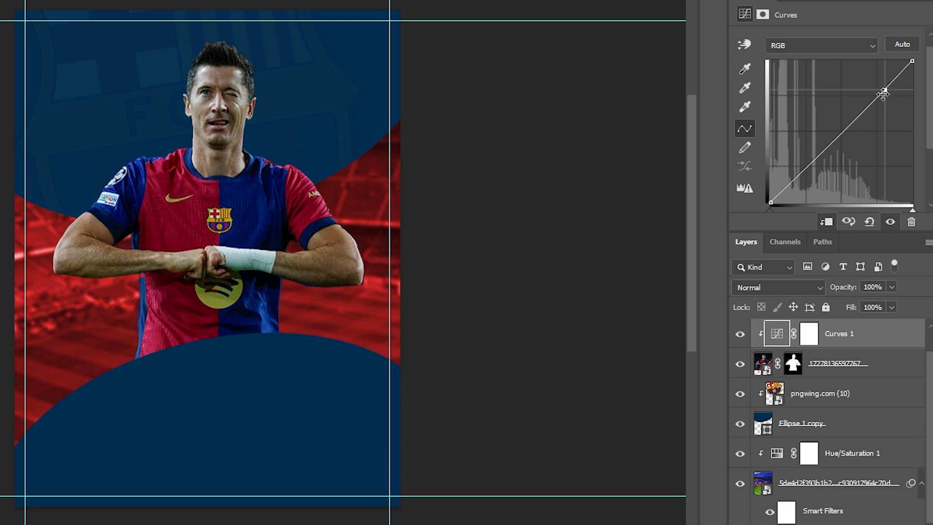
{"action": "left_click_drag", "start_coordinate": [884, 89], "coordinate": [880, 80]}
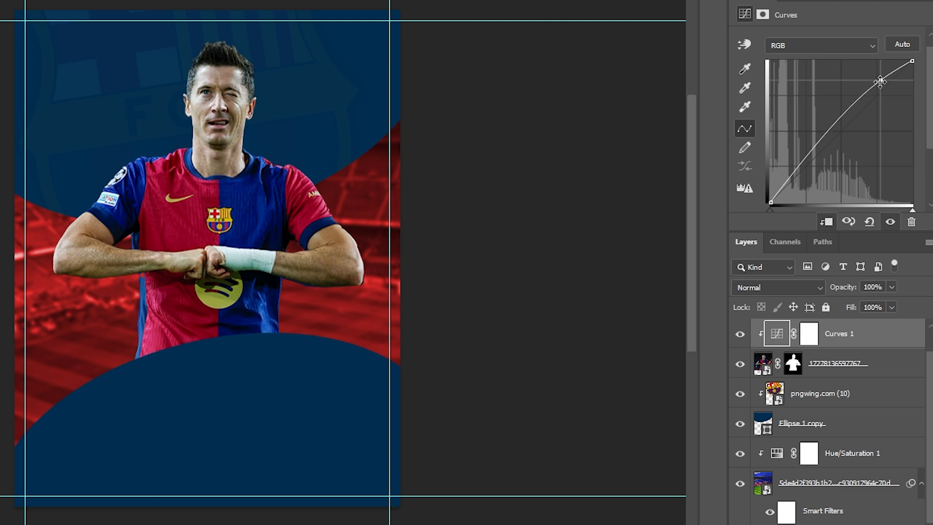
{"action": "left_click", "coordinate": [790, 177]}
{"action": "left_click_drag", "start_coordinate": [791, 179], "coordinate": [801, 184]}
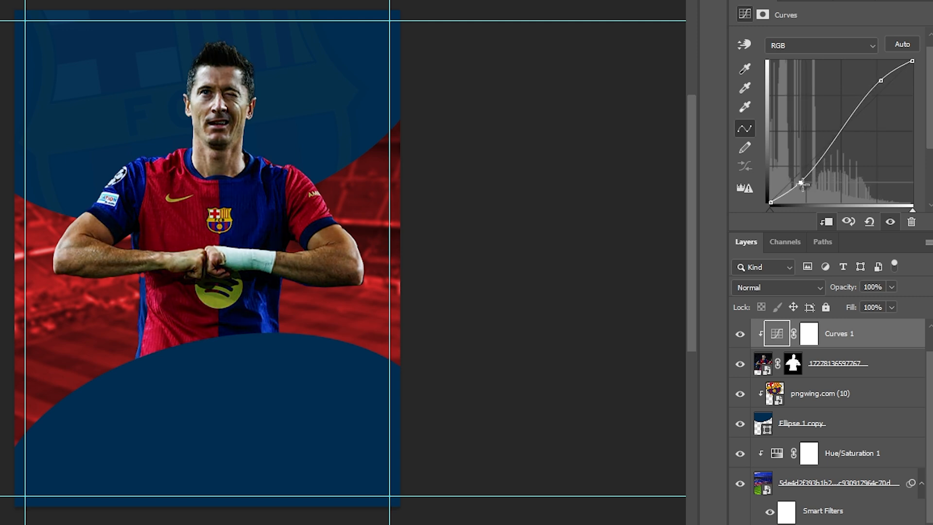
{"action": "left_click_drag", "start_coordinate": [881, 82], "coordinate": [875, 78]}
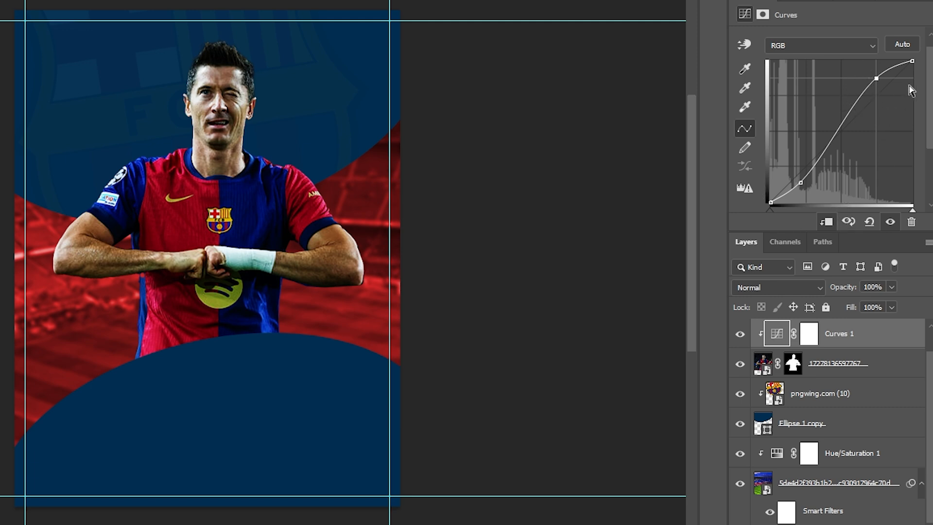
- Add a Color Balance adjustment layer above the player's Curves layer and clip it to the player
{"action": "left_click", "coordinate": [885, 336]}
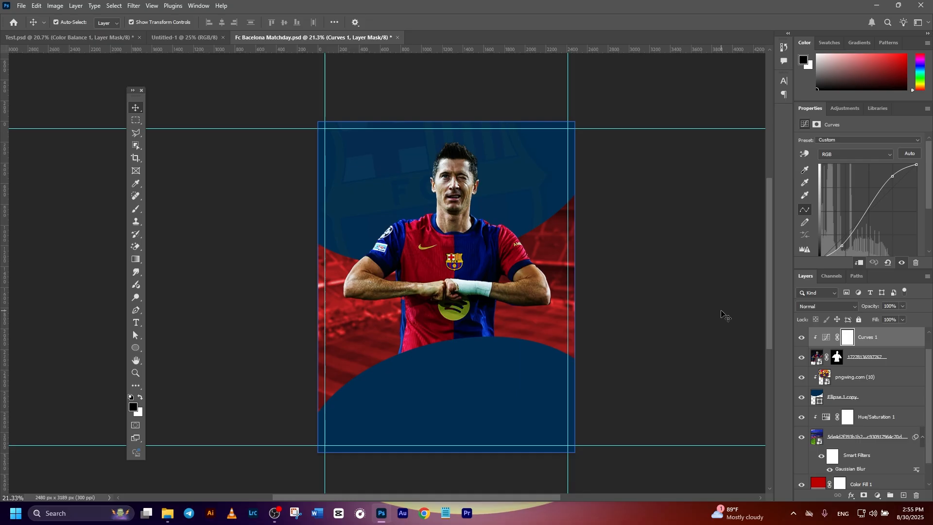
{"action": "left_click", "coordinate": [625, 303]}
{"action": "left_click", "coordinate": [883, 340]}
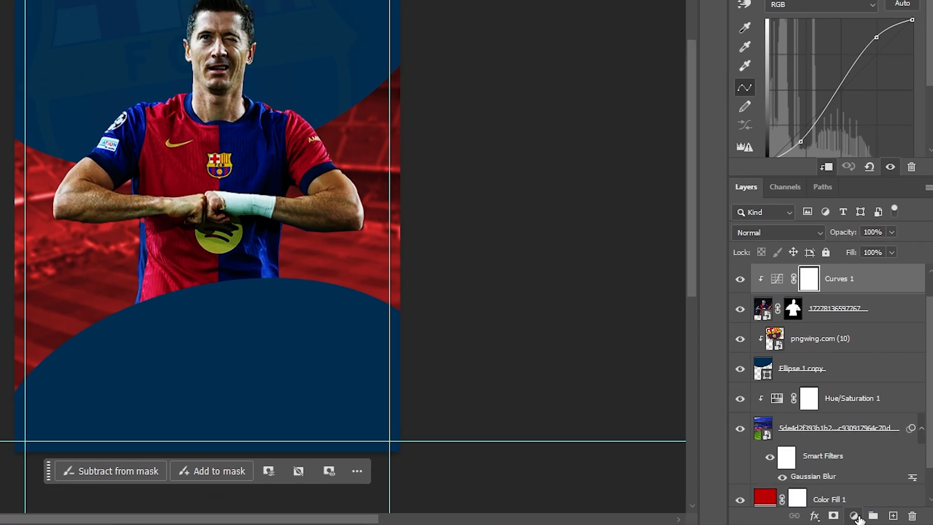
{"action": "left_click", "coordinate": [878, 495]}
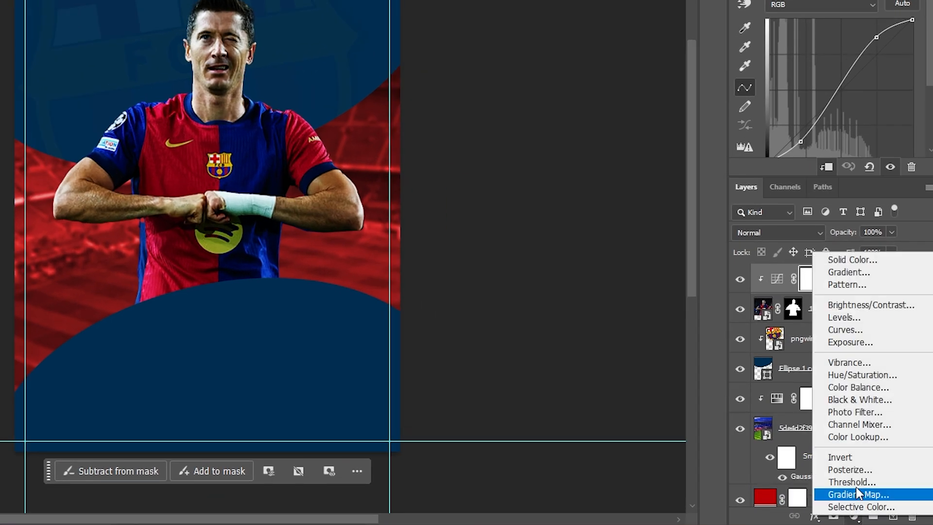
{"action": "left_click", "coordinate": [858, 387]}
{"action": "left_click", "coordinate": [833, 279]}
{"action": "right_click", "coordinate": [833, 278]}
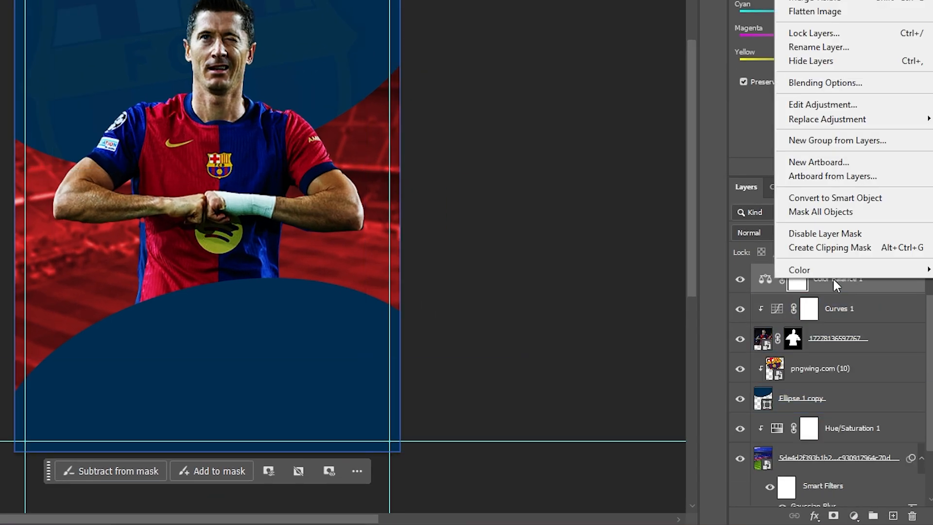
{"action": "left_click", "coordinate": [847, 247]}
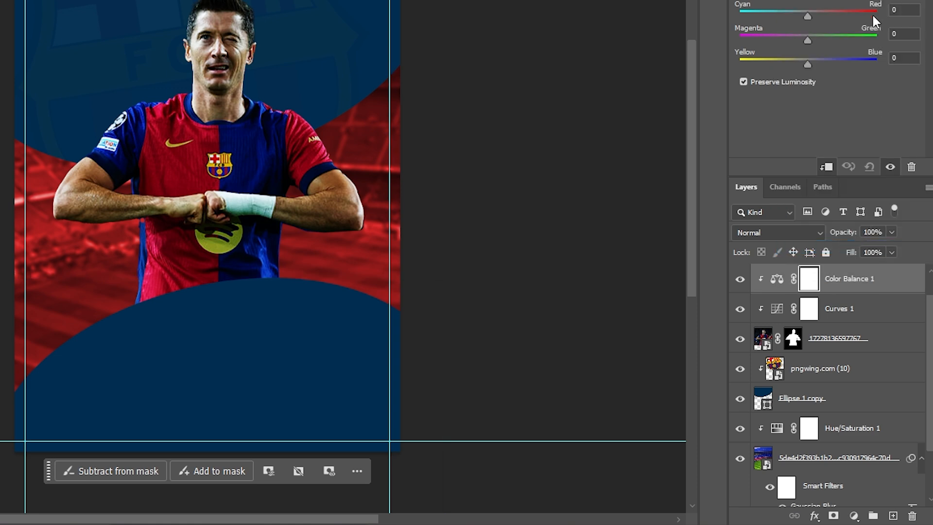
- Set the player's Color Balance midtones to -27 on Cyan-Red and +36 on Yellow-Blue
{"action": "left_click", "coordinate": [903, 10]}
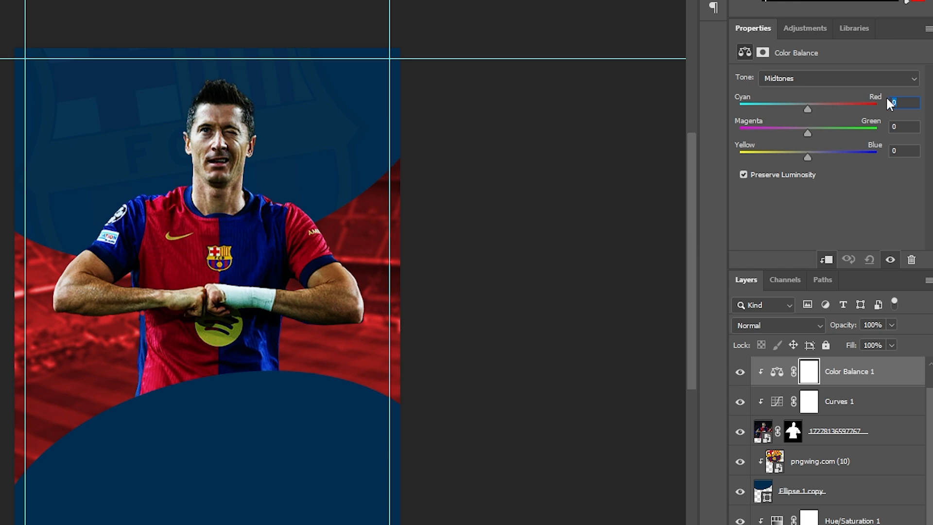
{"action": "type", "text": "-27"}
{"action": "type", "text": "36"}
{"action": "left_click", "coordinate": [879, 437]}
- Add a Hue/Saturation adjustment above the Color Balance layer, clipped to the player, with saturation +46 and lightness +12
{"action": "left_click", "coordinate": [879, 371]}
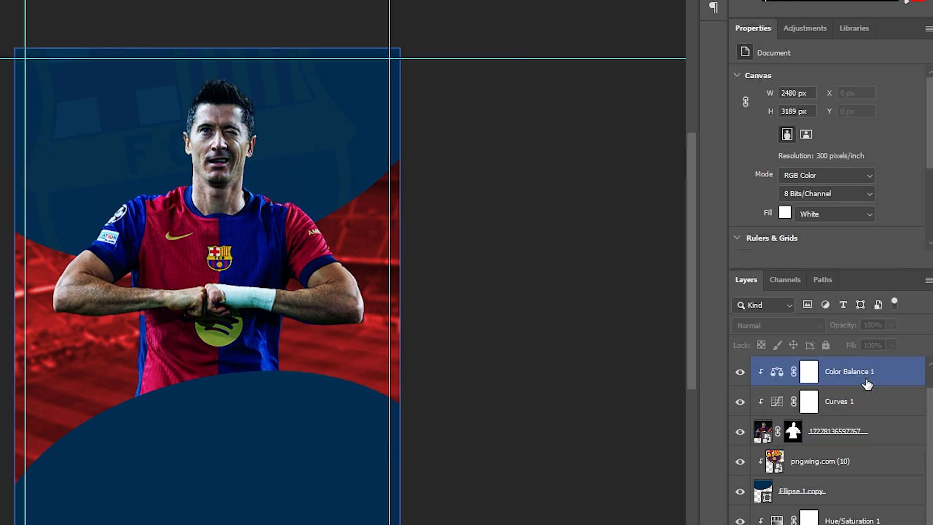
{"action": "left_click", "coordinate": [822, 524]}
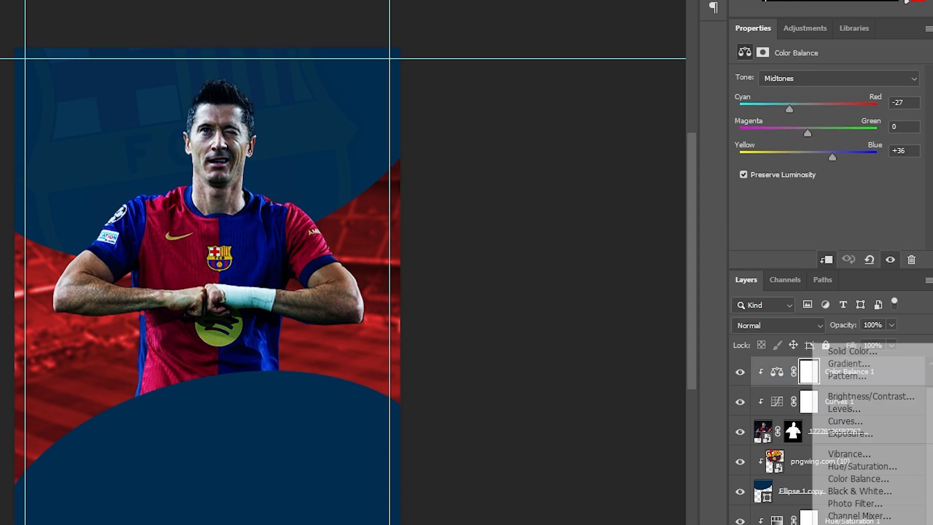
{"action": "left_click", "coordinate": [852, 467]}
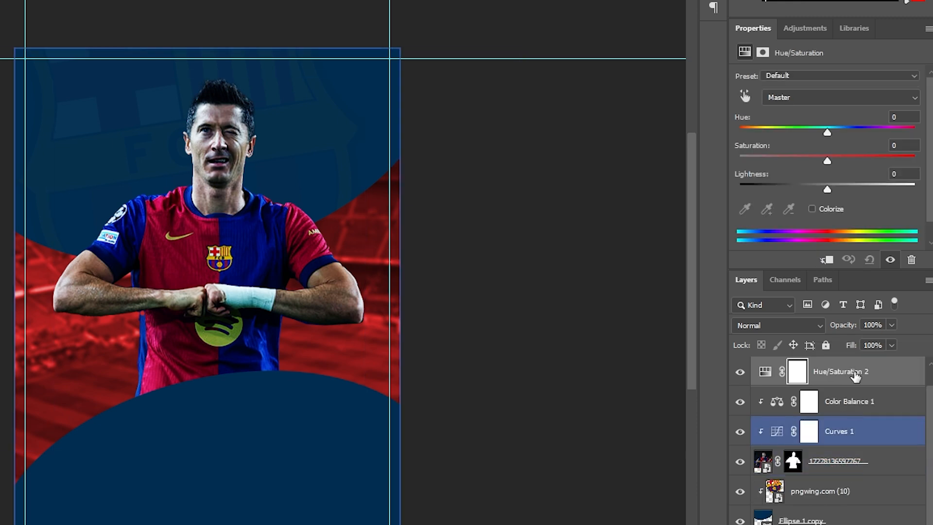
{"action": "right_click", "coordinate": [857, 376]}
{"action": "left_click", "coordinate": [863, 343]}
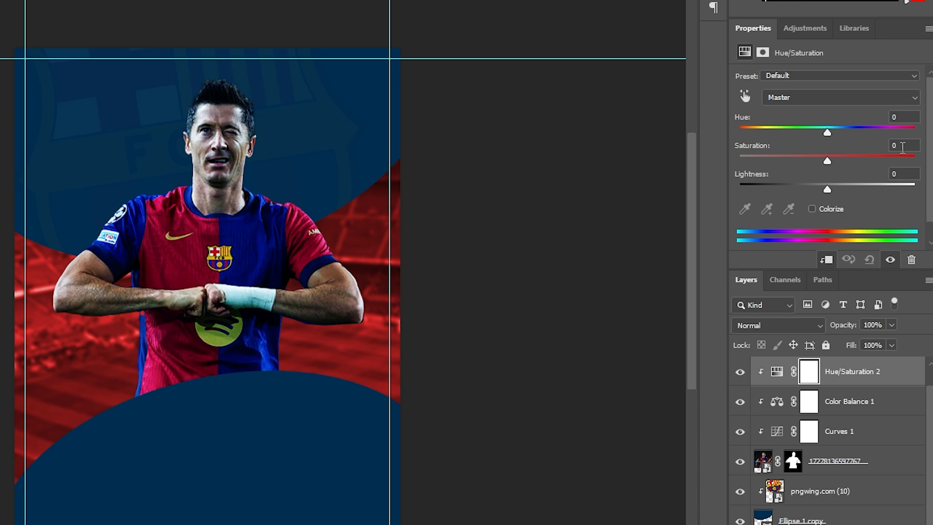
{"action": "type", "text": "46"}
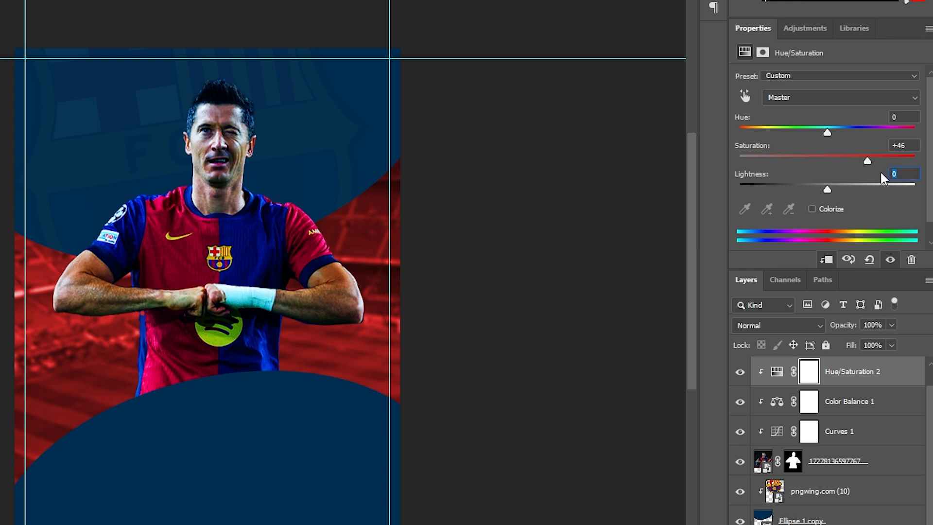
{"action": "type", "text": "12"}
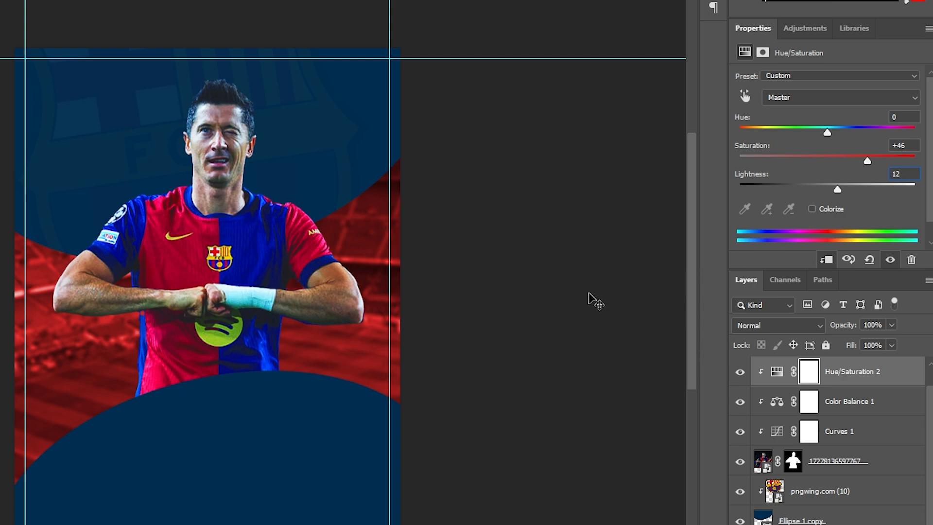
- Place download (3).jpg from the project folder above the Ellipse 1 layer and enlarge it to about 3130 by 2087 px
{"action": "left_click", "coordinate": [889, 338]}
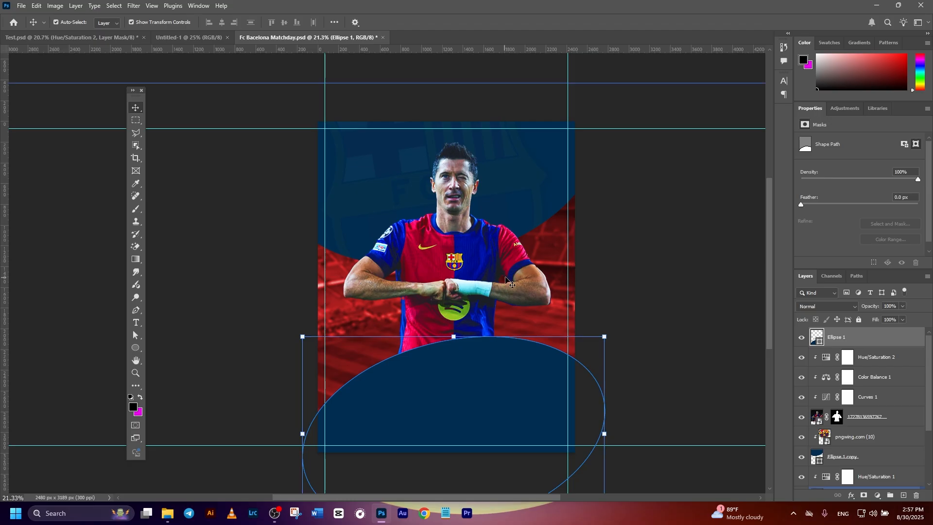
{"action": "left_click", "coordinate": [168, 514]}
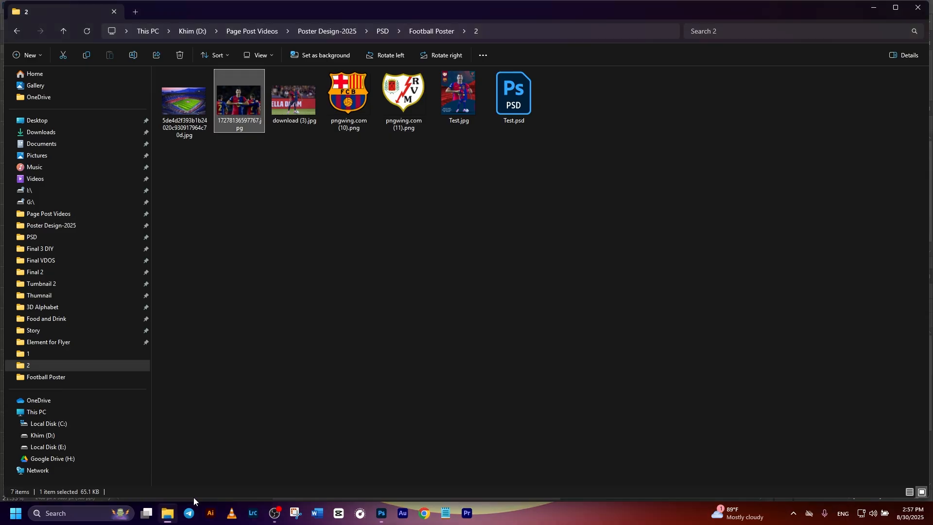
{"action": "left_click_drag", "start_coordinate": [299, 100], "coordinate": [443, 399]}
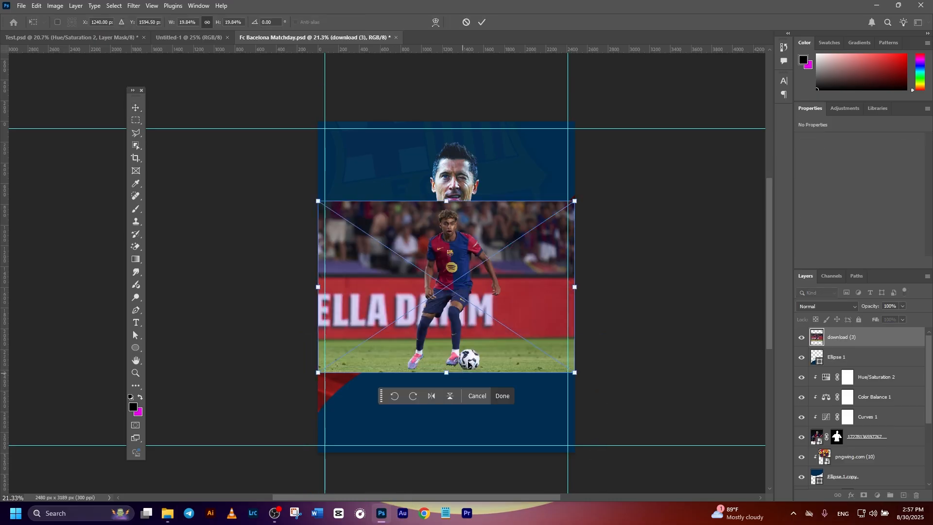
{"action": "left_click_drag", "start_coordinate": [575, 201], "coordinate": [608, 179]}
{"action": "left_click", "coordinate": [482, 22]}
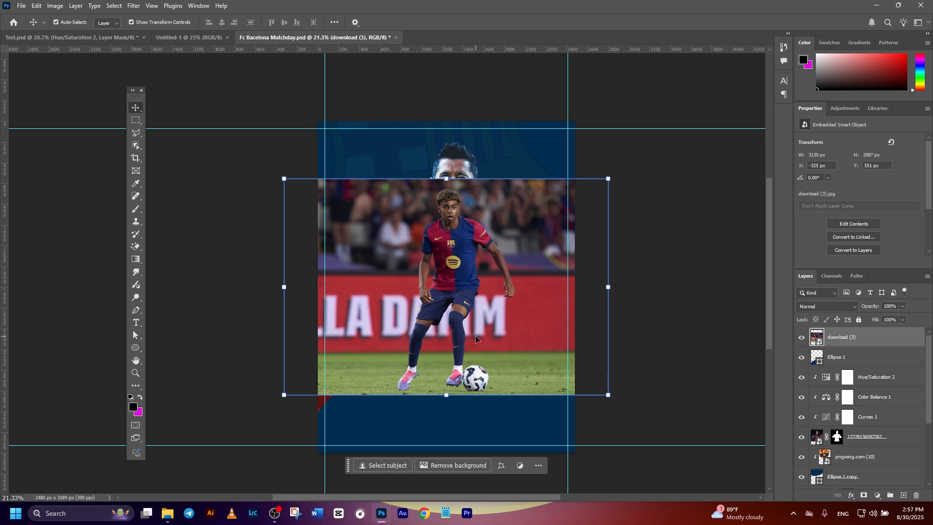
- Select the footballer as the subject of the newly placed photo and check the selection's edges
{"action": "left_click", "coordinate": [397, 465]}
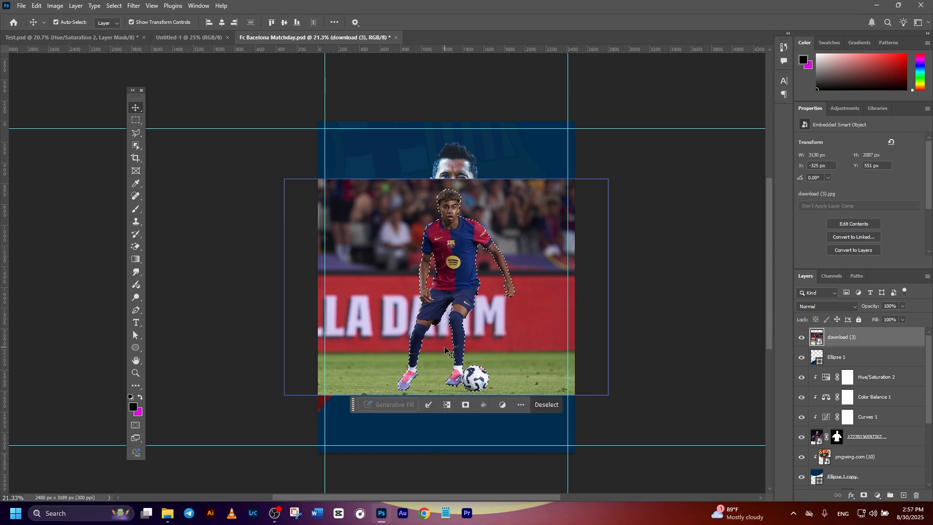
{"action": "scroll", "coordinate": [454, 264], "scroll_direction": "up", "scroll_amount": 5}
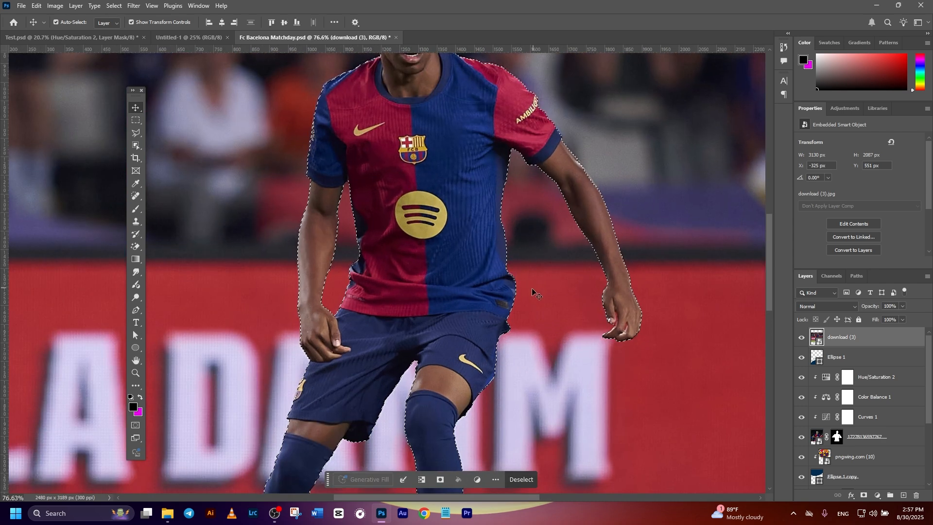
{"action": "scroll", "coordinate": [534, 290], "scroll_direction": "down", "scroll_amount": 3}
{"action": "scroll", "coordinate": [524, 308], "scroll_direction": "down", "scroll_amount": 3}
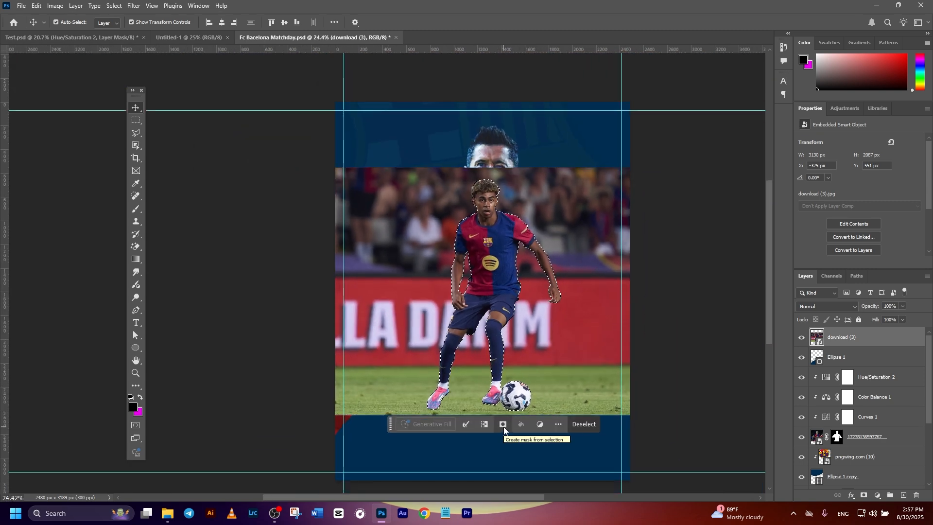
- Mask the new player from the active selection and move the cut-out down to X -95 px, Y 922 px
{"action": "left_click", "coordinate": [503, 424]}
{"action": "scroll", "coordinate": [487, 299], "scroll_direction": "down", "scroll_amount": 2}
{"action": "left_click_drag", "start_coordinate": [487, 241], "coordinate": [504, 278]}
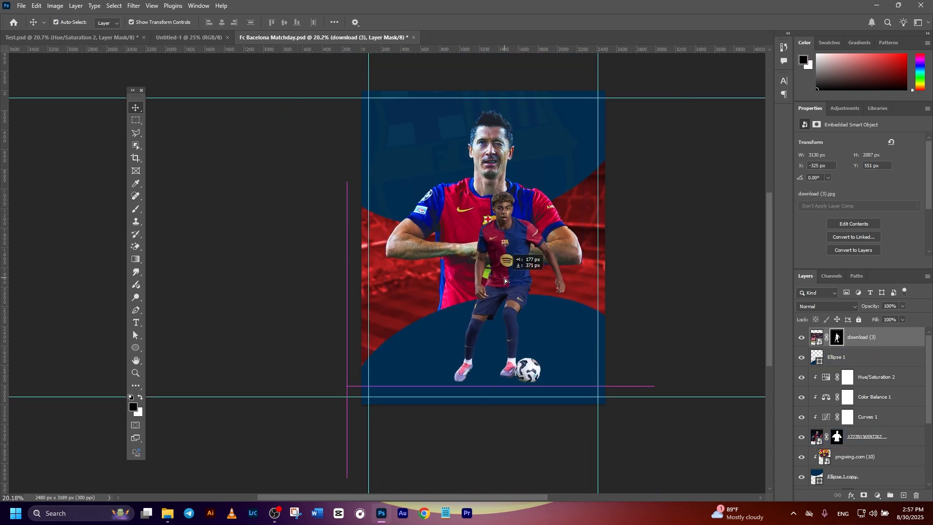
{"action": "left_click_drag", "start_coordinate": [504, 278], "coordinate": [514, 278]}
{"action": "left_click", "coordinate": [695, 239]}
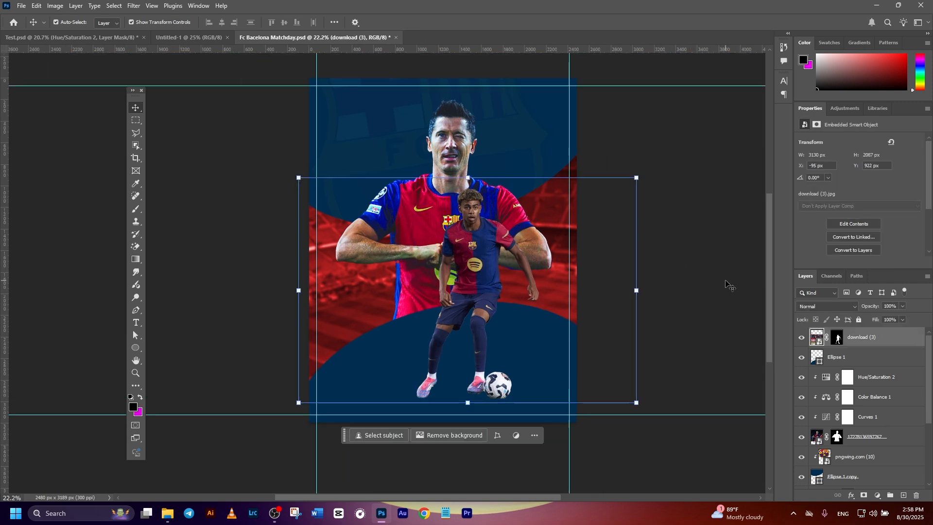
{"action": "left_click", "coordinate": [728, 284]}
{"action": "left_click", "coordinate": [510, 273]}
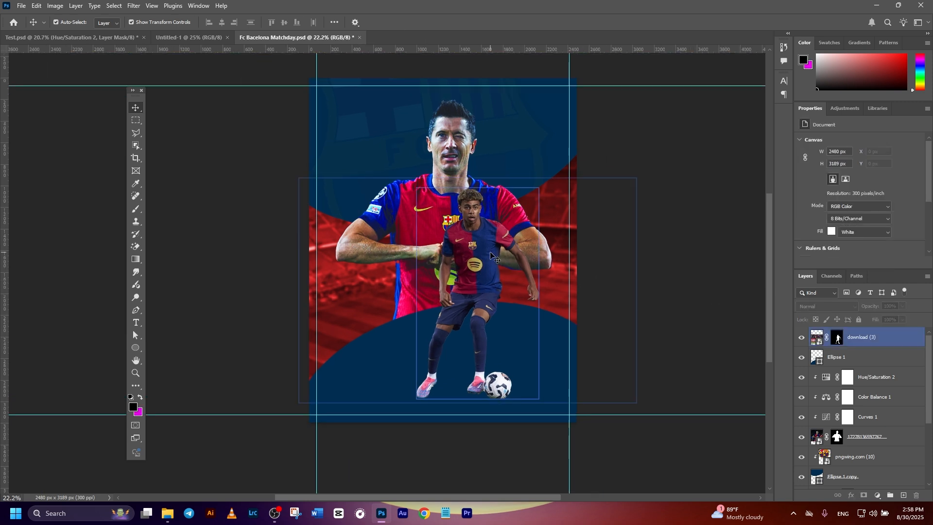
- Duplicate the Curves 1, Color Balance 1 and Hue/Saturation 2 adjustments and place the copies above the download (3) layer
{"action": "left_click", "coordinate": [456, 147]}
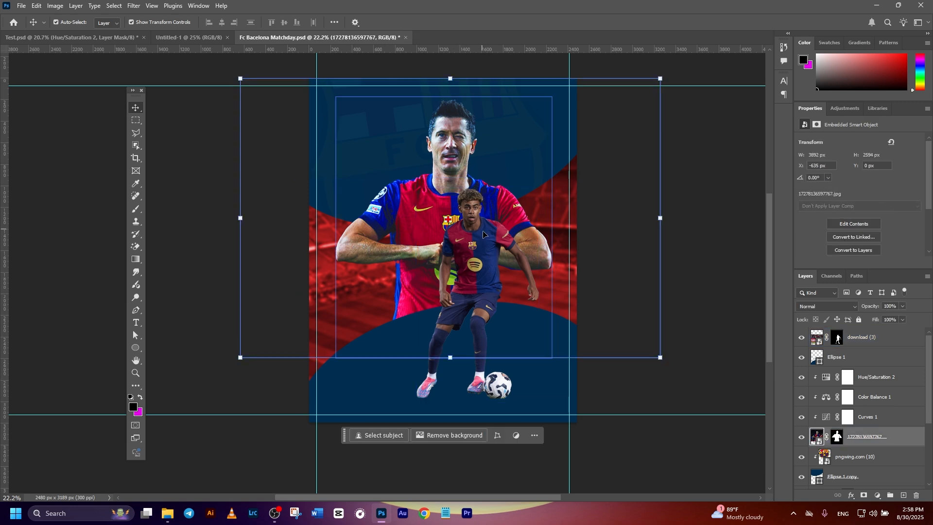
{"action": "left_click", "coordinate": [877, 419]}
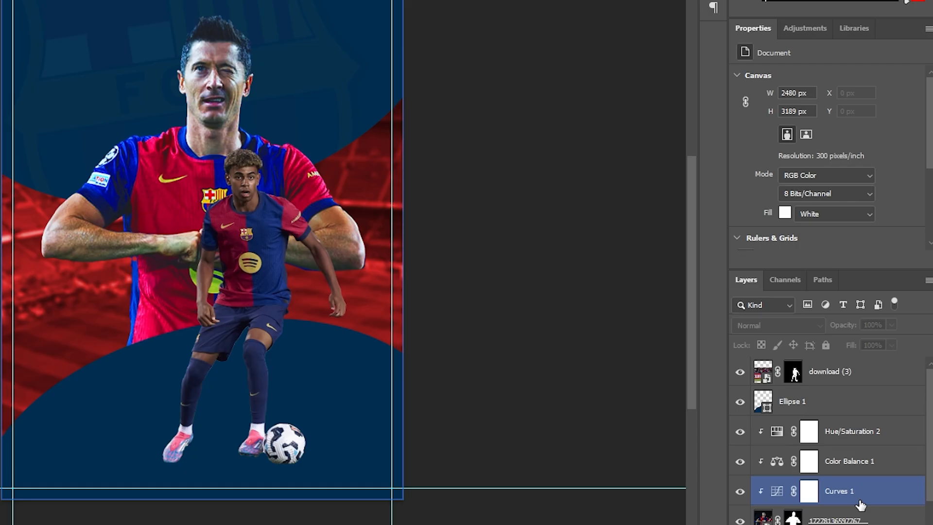
{"action": "left_click", "coordinate": [850, 440]}
{"action": "left_click", "coordinate": [849, 492]}
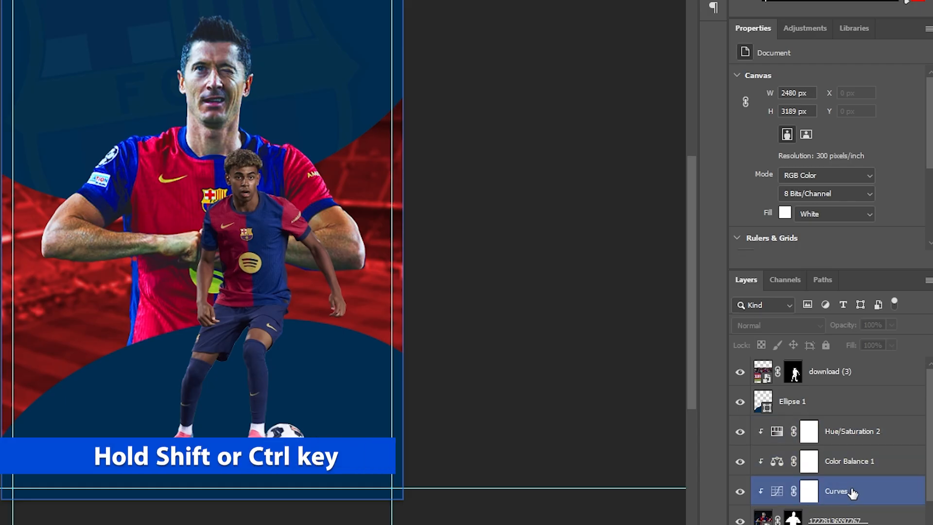
{"action": "left_click", "coordinate": [851, 440], "text": "shift"}
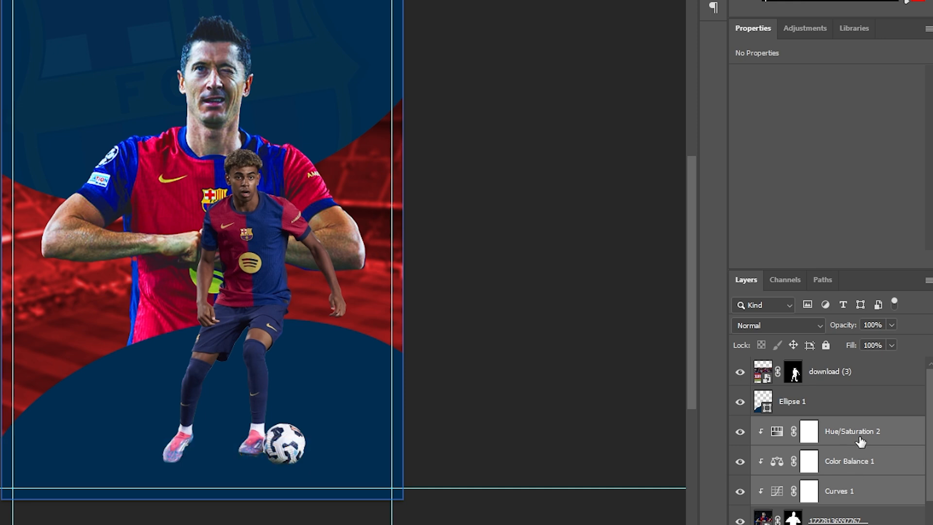
{"action": "key", "text": "ctrl+j"}
{"action": "left_click_drag", "start_coordinate": [845, 439], "coordinate": [832, 359]}
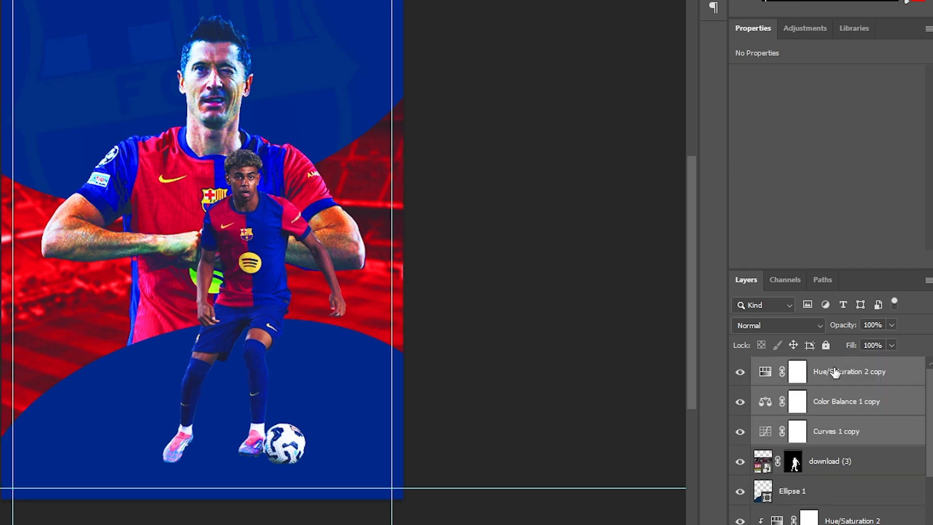
- Clip the three copied adjustment layers to the download (3) player
{"action": "right_click", "coordinate": [839, 438]}
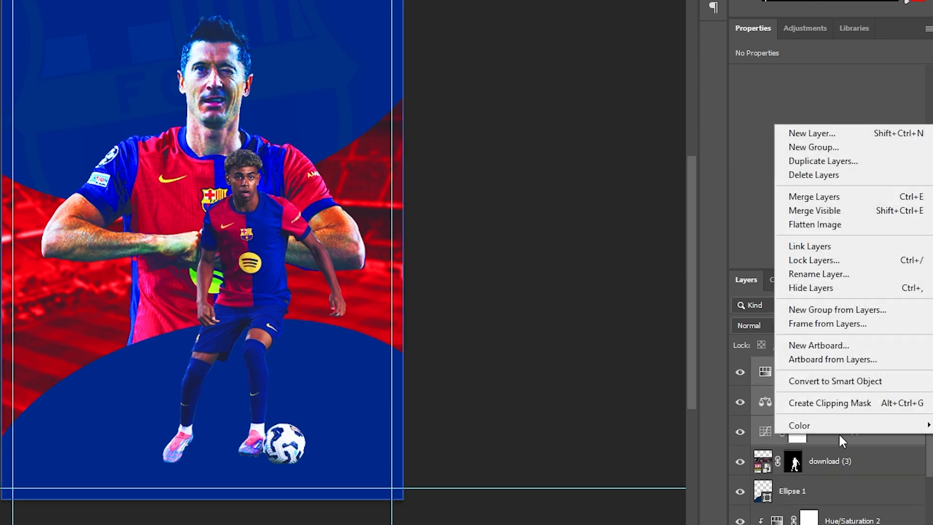
{"action": "left_click", "coordinate": [833, 402]}
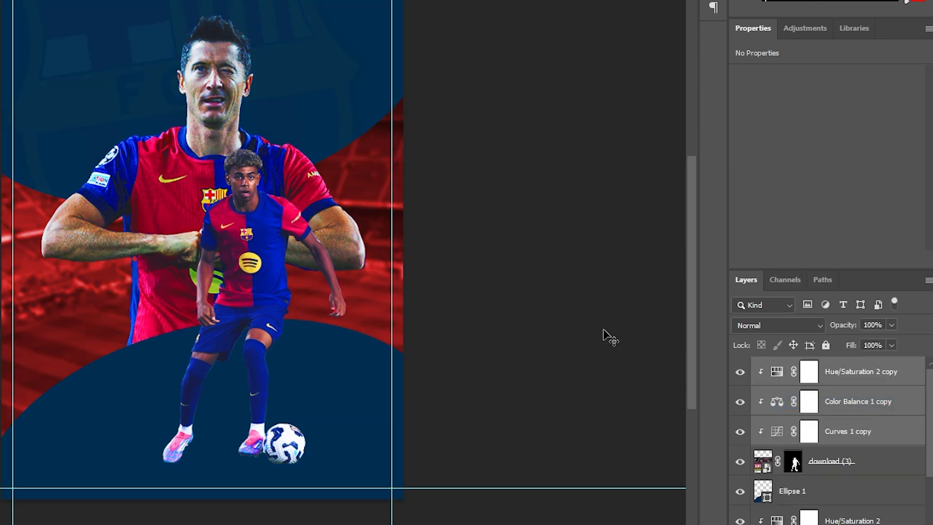
{"action": "left_click", "coordinate": [845, 460]}
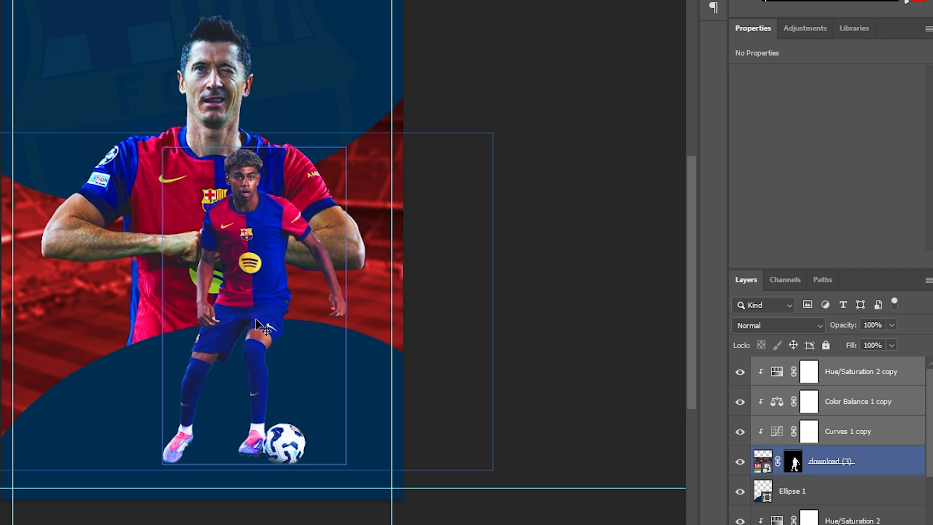
{"action": "left_click", "coordinate": [558, 371]}
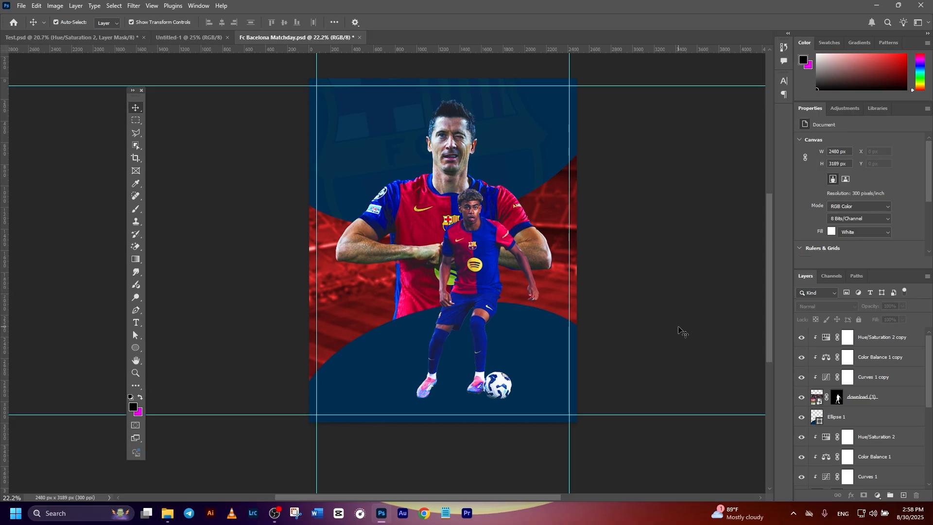
- Add an empty layer for the ground shadow directly beneath the download (3) layer
{"action": "left_click", "coordinate": [475, 275]}
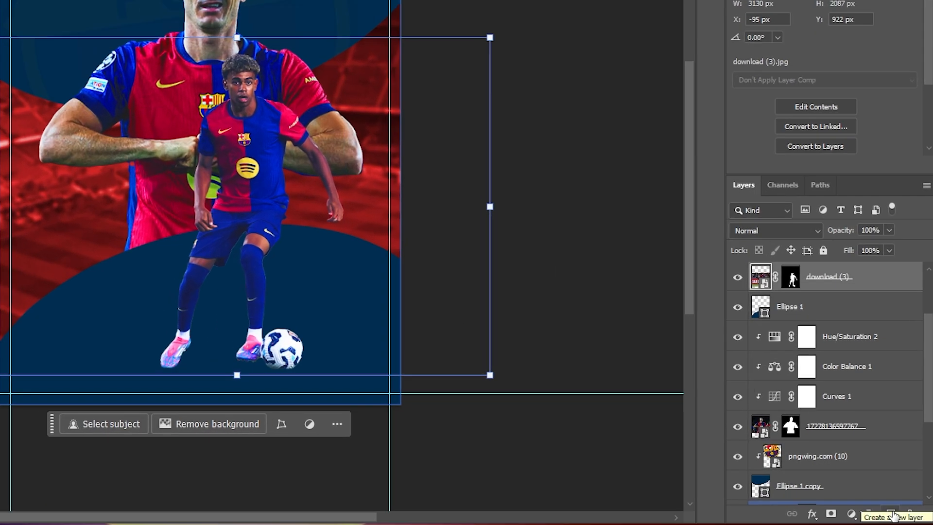
{"action": "left_click", "coordinate": [891, 514]}
{"action": "left_click", "coordinate": [843, 292], "text": "alt"}
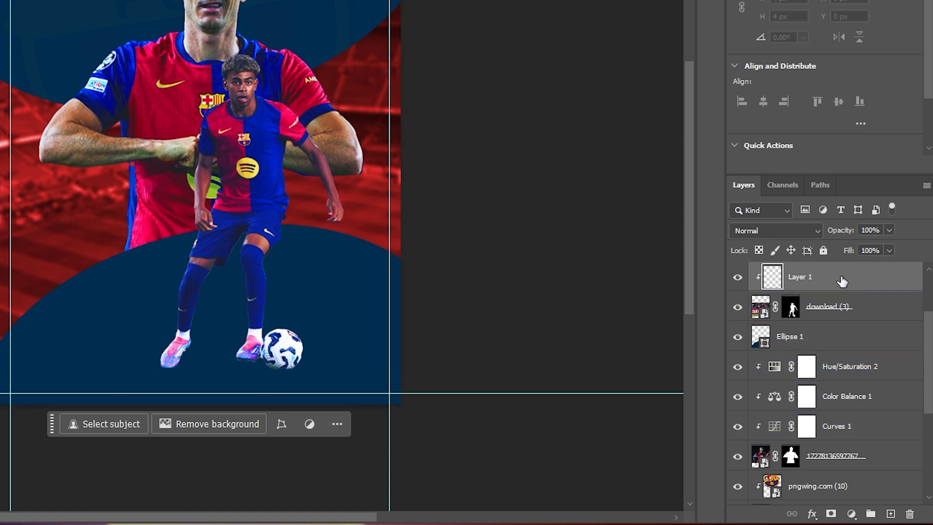
{"action": "left_click_drag", "start_coordinate": [840, 290], "coordinate": [840, 329]}
{"action": "scroll", "coordinate": [826, 321], "scroll_direction": "up", "scroll_amount": 3}
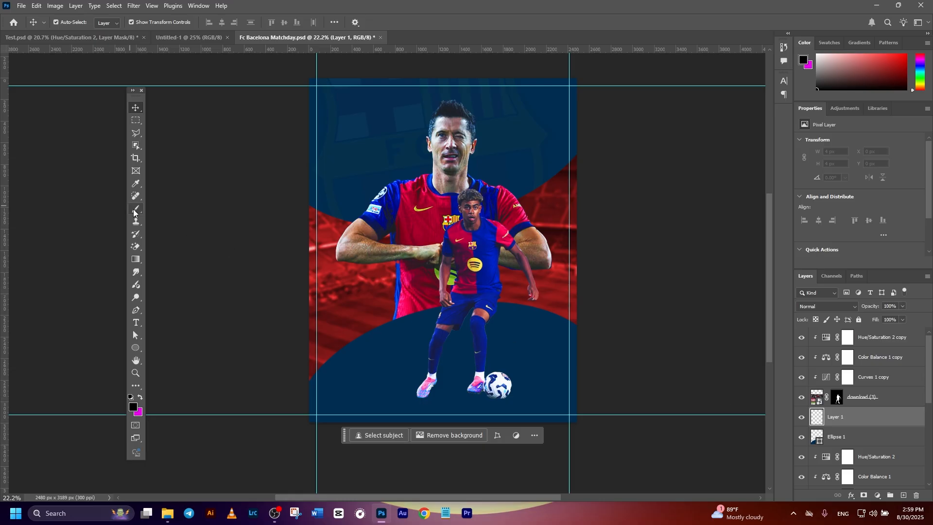
- Set up a Soft Round brush with 0% hardness, a flattened horizontal tip and a size of 2142 px
{"action": "left_click", "coordinate": [134, 209]}
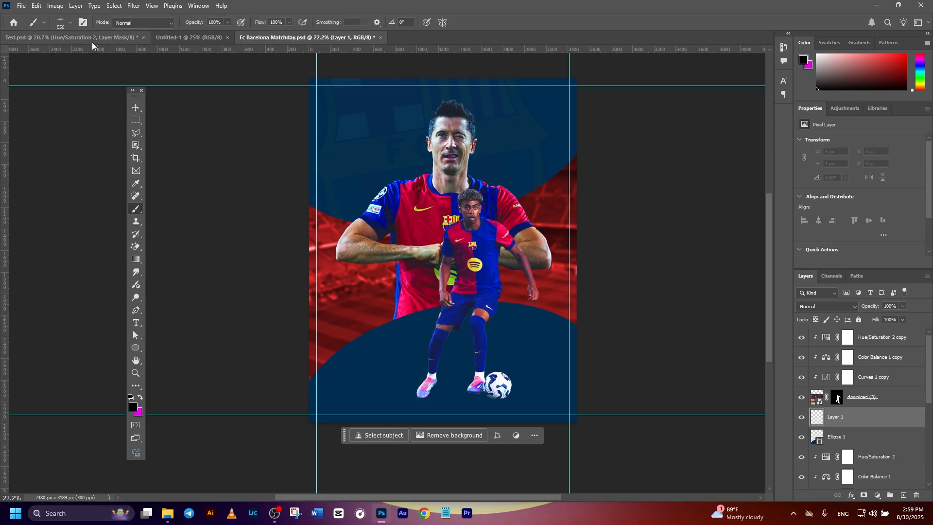
{"action": "left_click", "coordinate": [62, 25]}
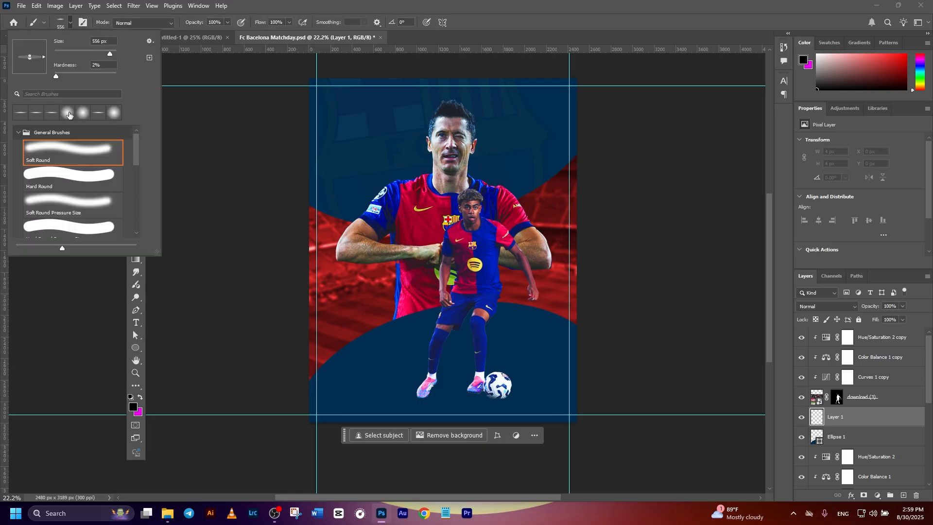
{"action": "left_click", "coordinate": [59, 150]}
{"action": "left_click_drag", "start_coordinate": [45, 101], "coordinate": [46, 86]}
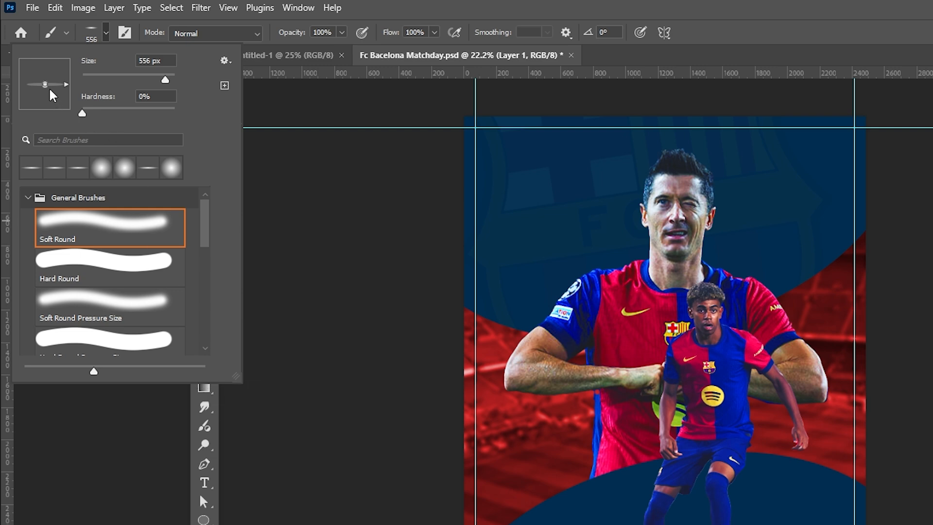
{"action": "left_click_drag", "start_coordinate": [45, 87], "coordinate": [45, 87]}
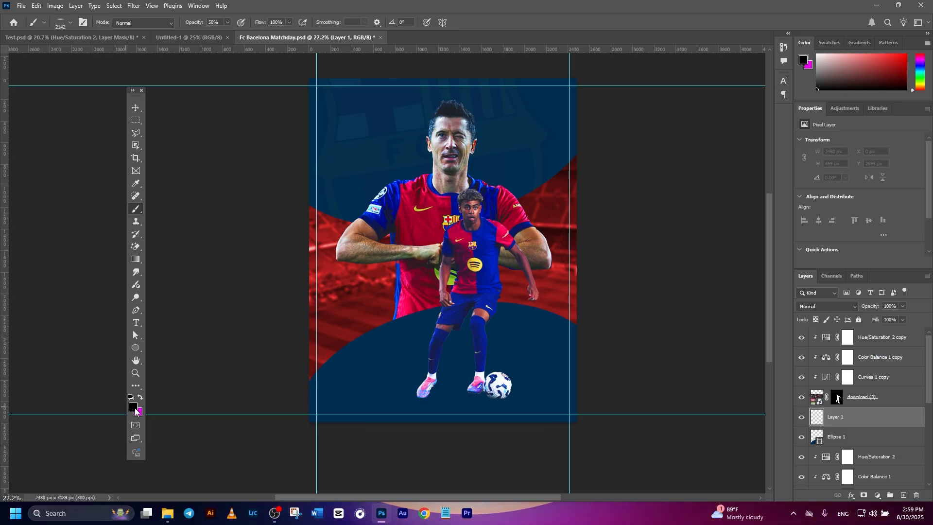
- Paint a black shadow at 100% brush opacity on Layer 1 beneath the front player's feet and the ball
{"action": "left_click", "coordinate": [135, 409]}
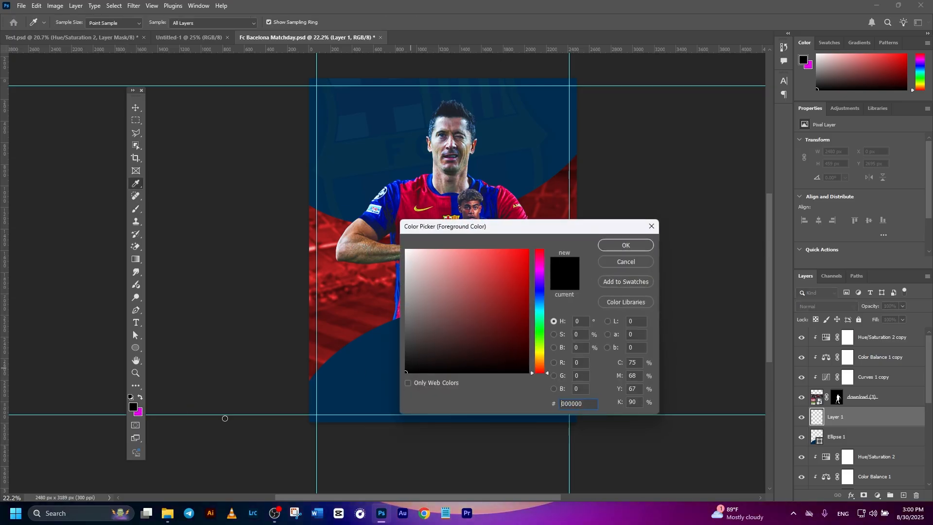
{"action": "left_click", "coordinate": [617, 244]}
{"action": "left_click", "coordinate": [205, 23]}
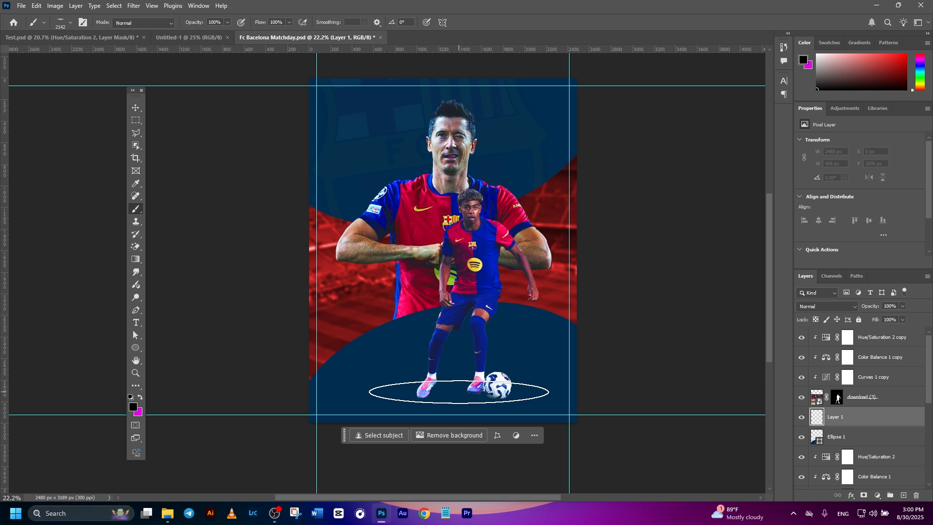
{"action": "left_click", "coordinate": [459, 392]}
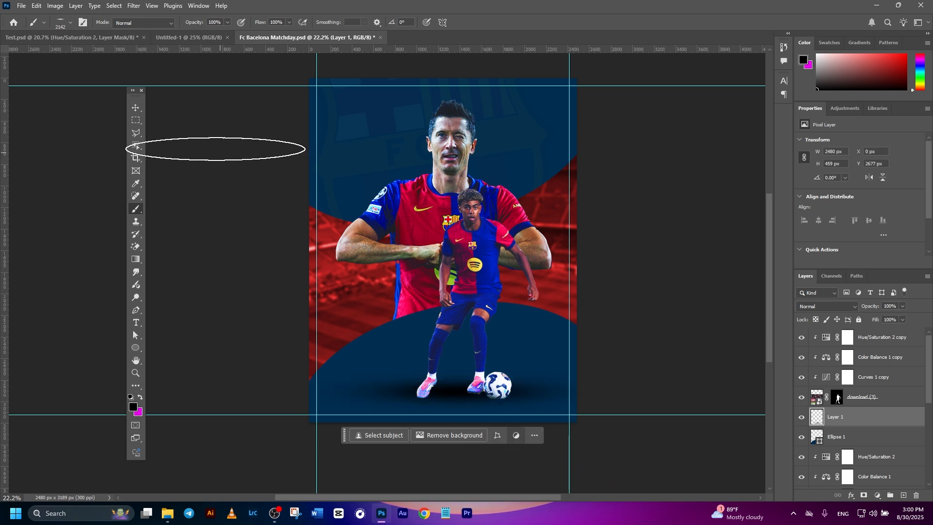
- Squash the shadow to a height of 351 px and move it to Y 2770 px under the feet
{"action": "left_click", "coordinate": [136, 107]}
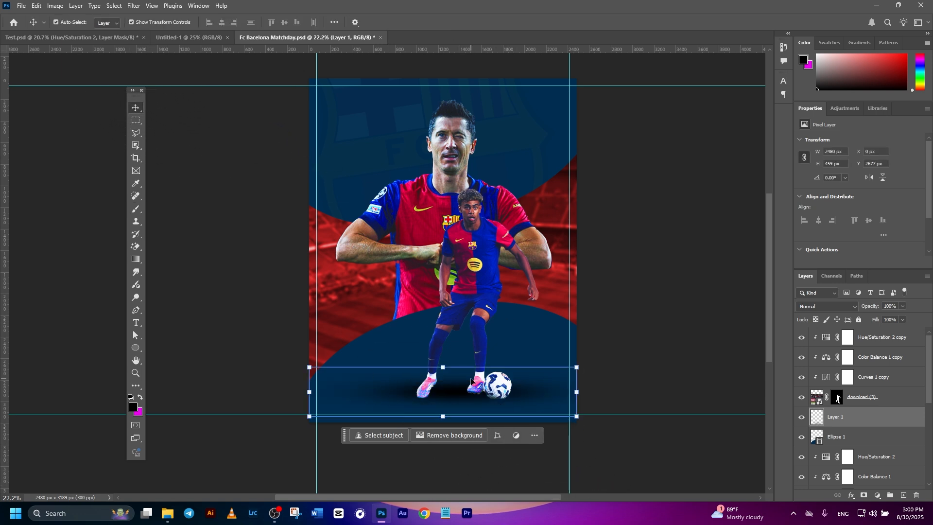
{"action": "mouse_move", "coordinate": [443, 368]}
{"action": "left_mouse_down"}
{"action": "mouse_move", "coordinate": [443, 389]}
{"action": "mouse_move", "coordinate": [444, 378]}
{"action": "left_mouse_up"}
{"action": "left_click", "coordinate": [481, 22]}
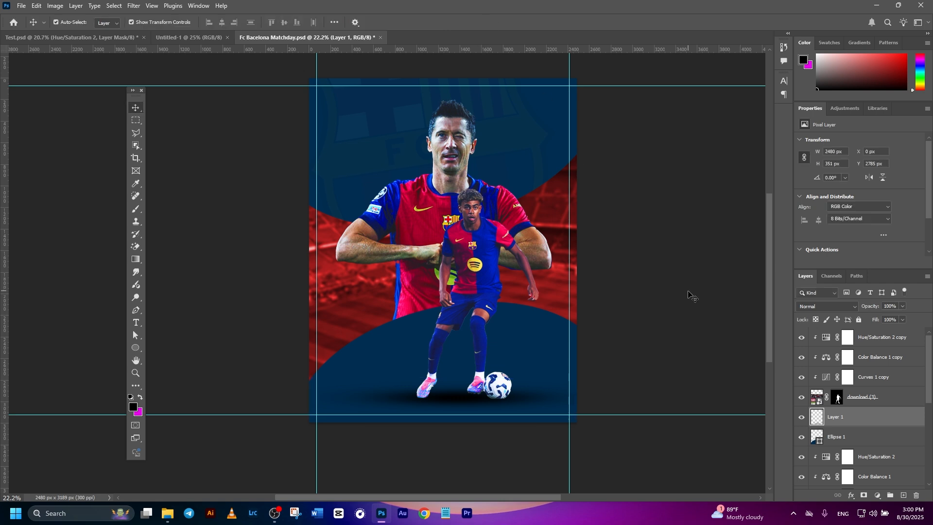
{"action": "left_click_drag", "start_coordinate": [464, 401], "coordinate": [465, 399]}
- Set the shadow layer's opacity to 92% and place a duplicate of it at the top of the layer stack
{"action": "left_click", "coordinate": [904, 306]}
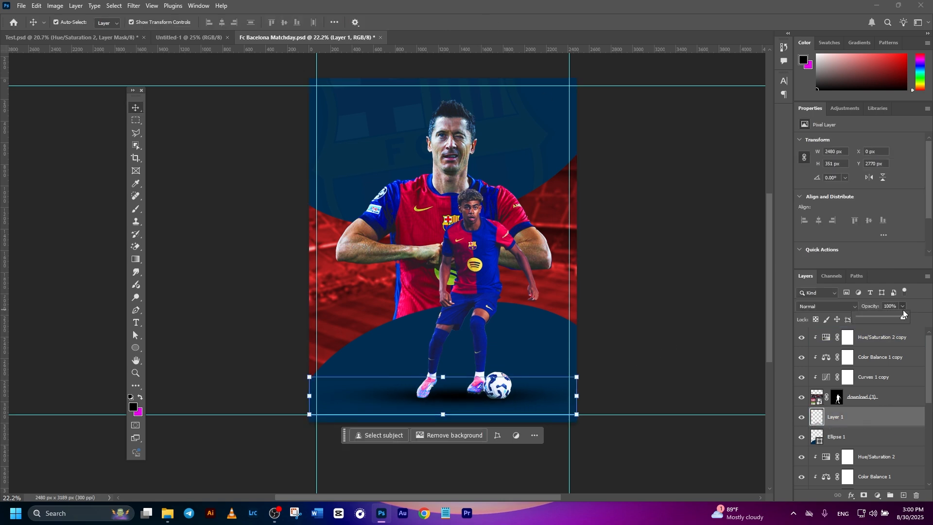
{"action": "left_click_drag", "start_coordinate": [894, 315], "coordinate": [899, 314]}
{"action": "left_click", "coordinate": [887, 418]}
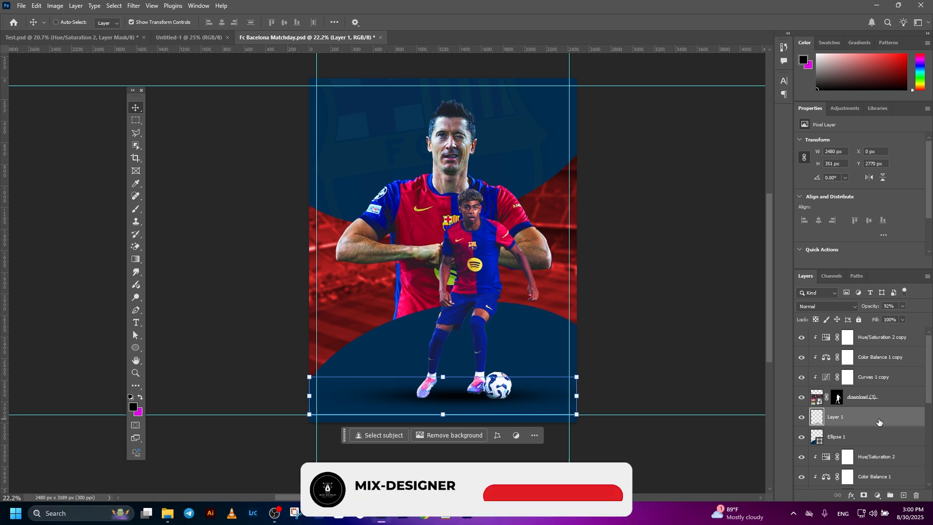
{"action": "key", "text": "ctrl+j"}
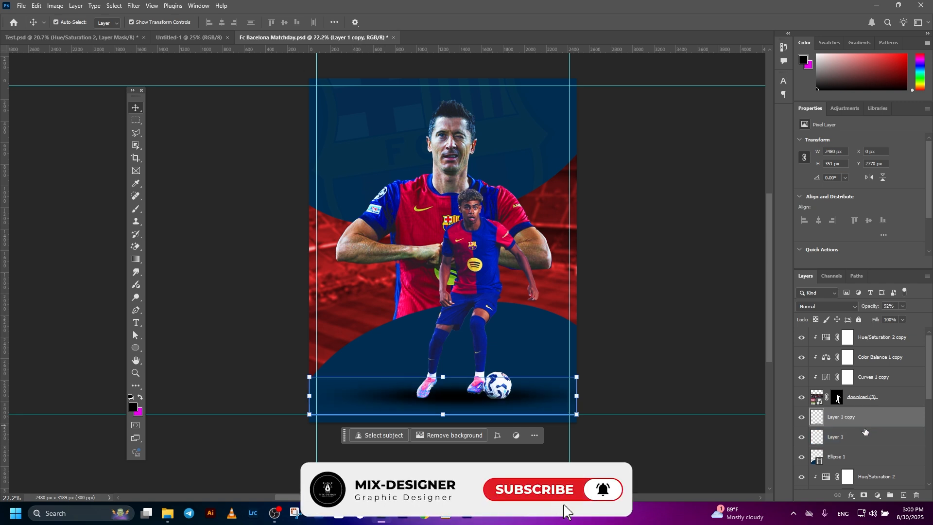
{"action": "left_click_drag", "start_coordinate": [867, 421], "coordinate": [851, 334]}
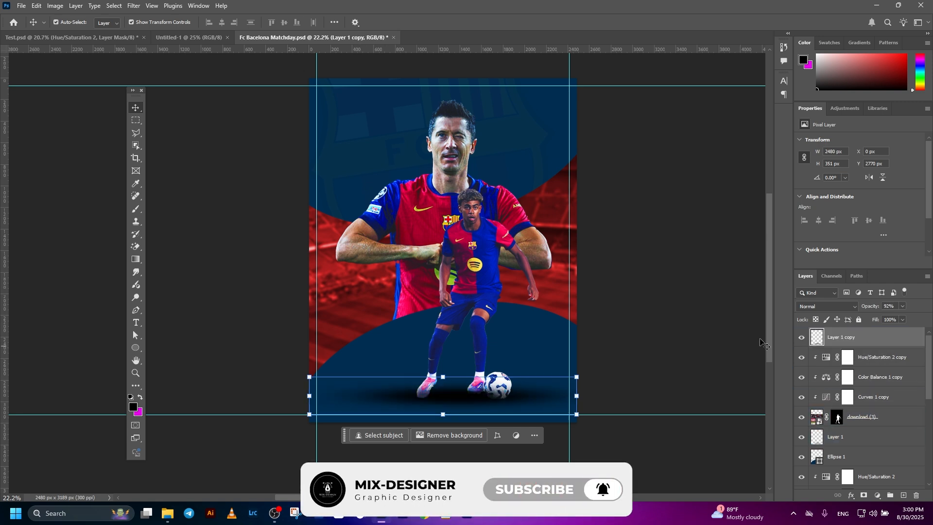
- Examine the whole poster and the ground shadow around the front player from different zoom levels
{"action": "left_click", "coordinate": [693, 340]}
{"action": "key", "text": "ctrl+minus"}
{"action": "key", "text": "ctrl+minus"}
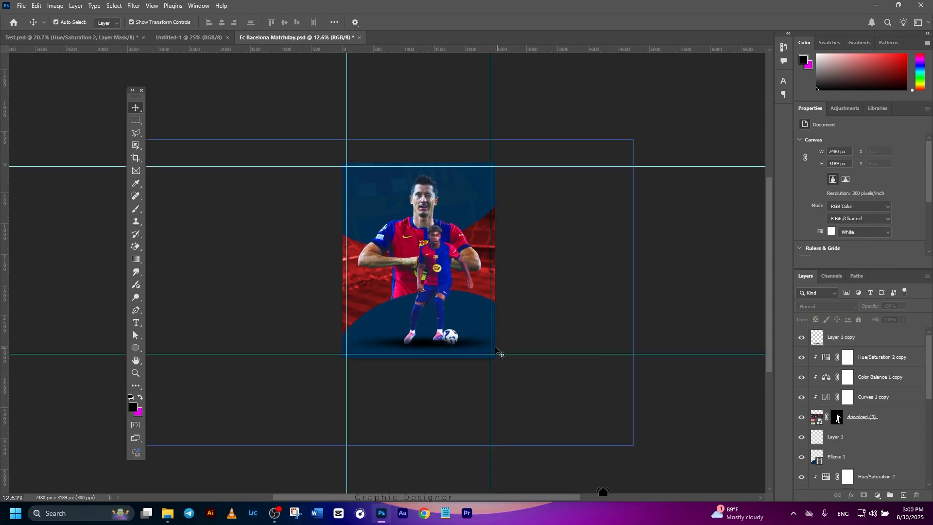
{"action": "left_click", "coordinate": [441, 348]}
{"action": "scroll", "coordinate": [440, 354], "scroll_direction": "up", "scroll_amount": 5}
{"action": "left_click", "coordinate": [429, 281]}
{"action": "left_click_drag", "start_coordinate": [429, 281], "coordinate": [478, 316]}
{"action": "scroll", "coordinate": [477, 316], "scroll_direction": "down", "scroll_amount": 4}
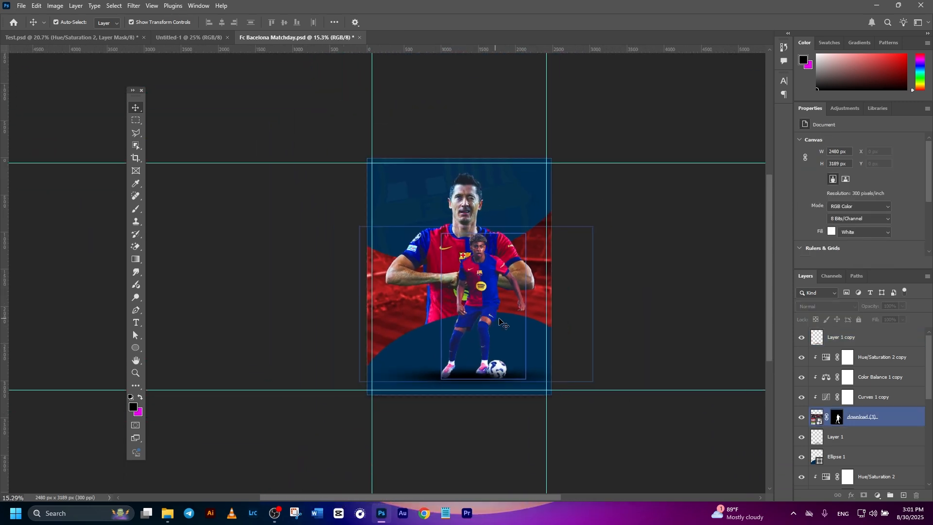
{"action": "scroll", "coordinate": [506, 319], "scroll_direction": "up", "scroll_amount": 3}
{"action": "key", "text": "ctrl+z"}
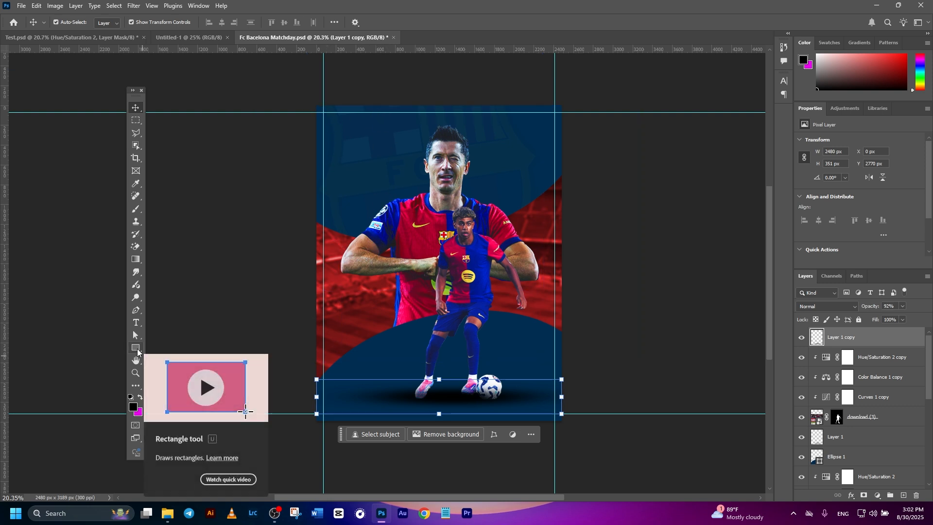
- Draw a magenta rectangle about 446 by 1025 px in the poster's upper left corner, starting at the left guide
{"action": "left_click", "coordinate": [137, 348]}
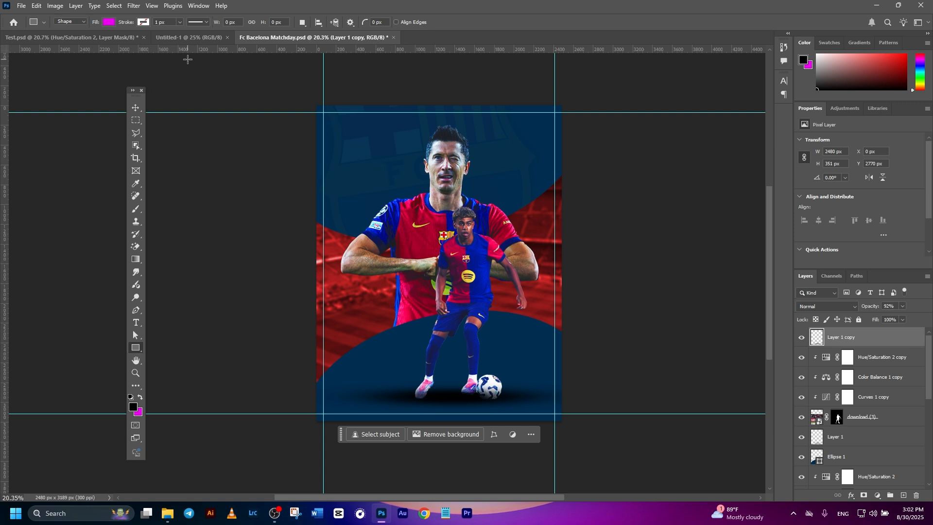
{"action": "left_click_drag", "start_coordinate": [327, 106], "coordinate": [367, 205]}
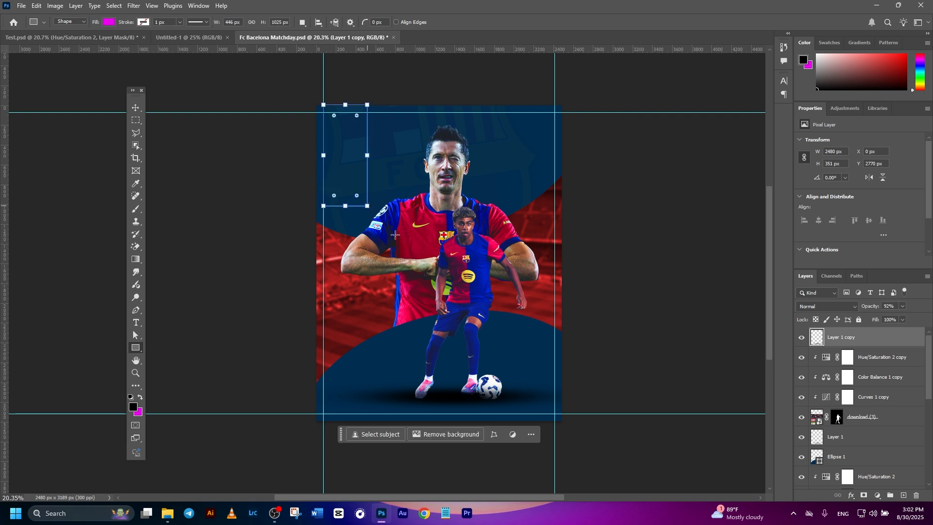
{"action": "key", "text": "v"}
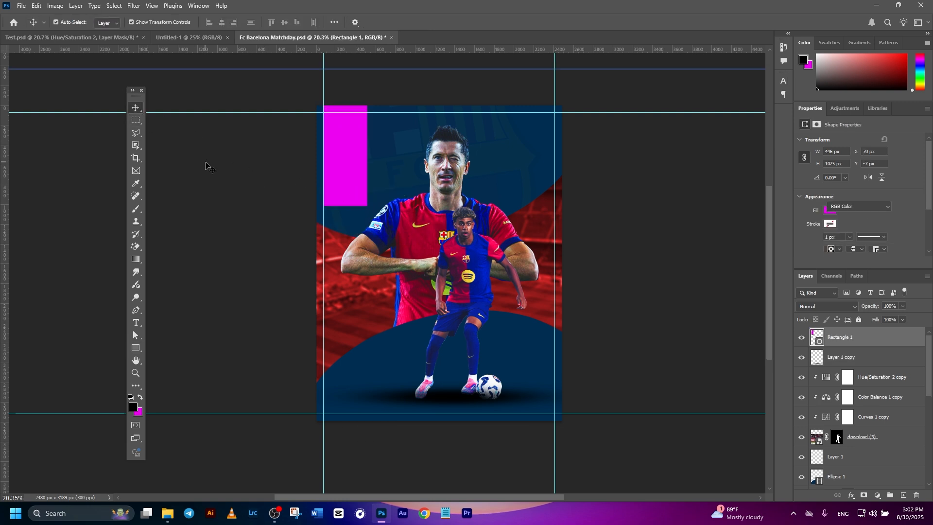
{"action": "left_click", "coordinate": [351, 177]}
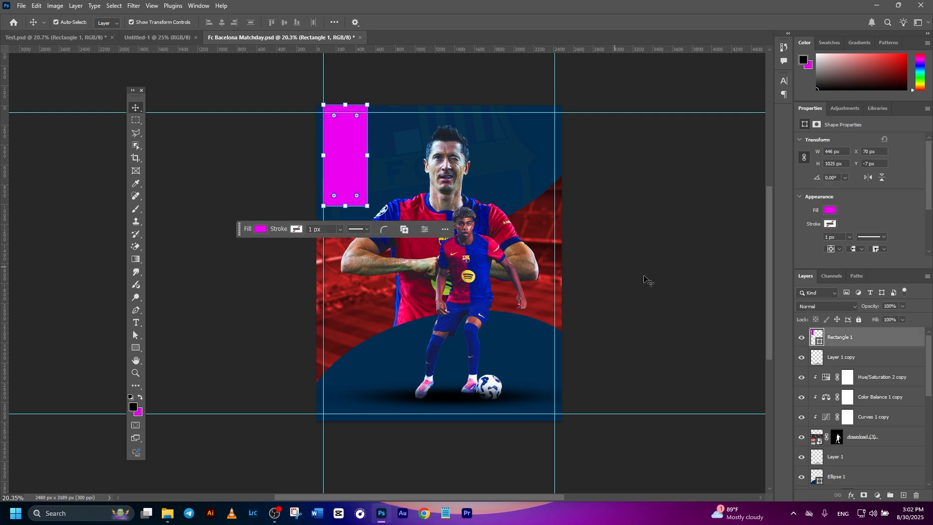
- Change the rectangle's fill colour to dark red #720027
{"action": "double_click", "coordinate": [817, 337]}
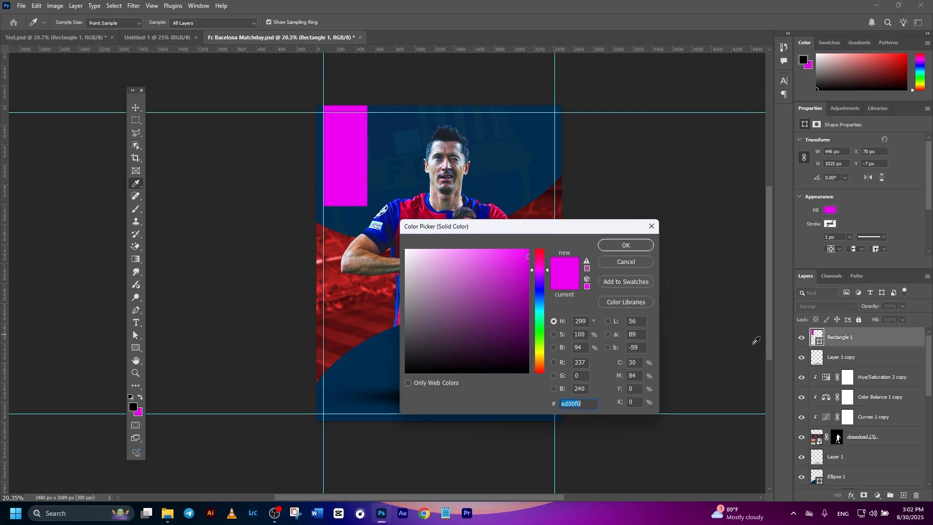
{"action": "type", "text": "720027"}
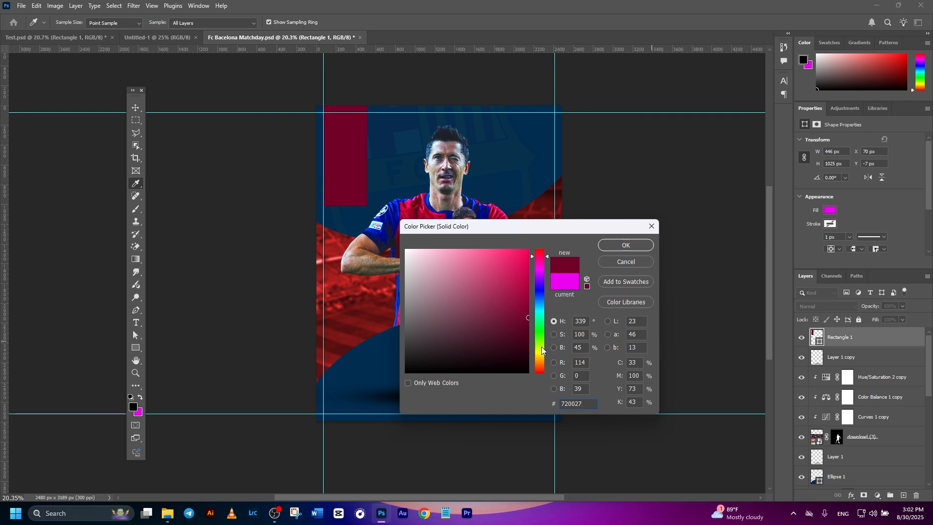
{"action": "left_click", "coordinate": [624, 246]}
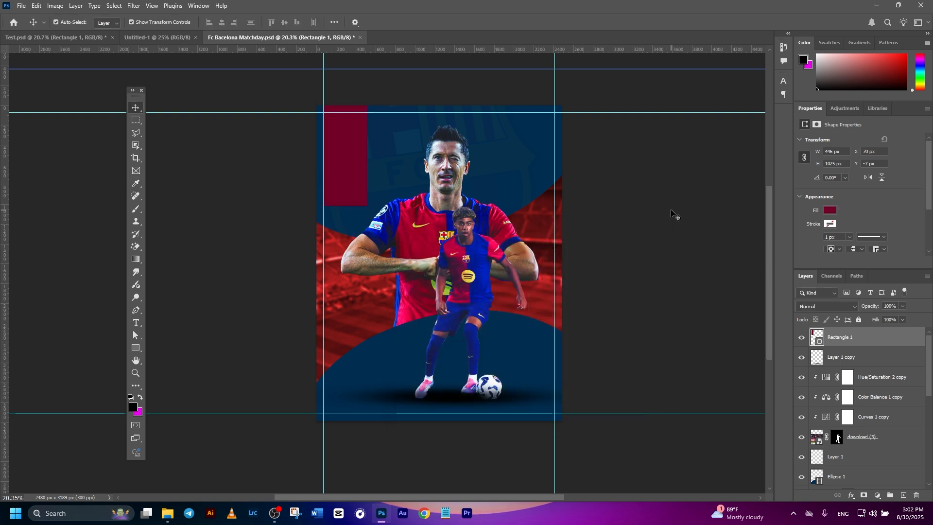
{"action": "left_click", "coordinate": [670, 212]}
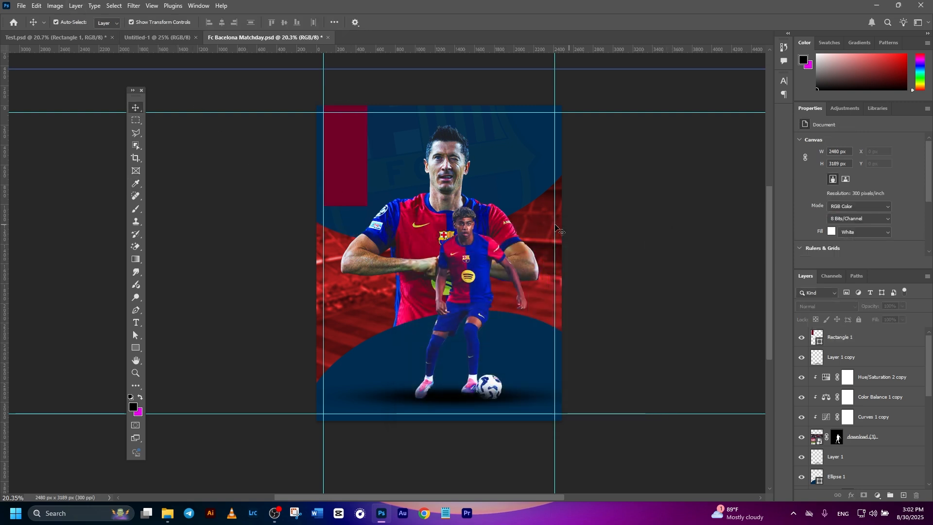
- Add a layer mask to the dark red rectangle and fade its lower part with a black-to-white linear gradient
{"action": "left_click", "coordinate": [834, 338]}
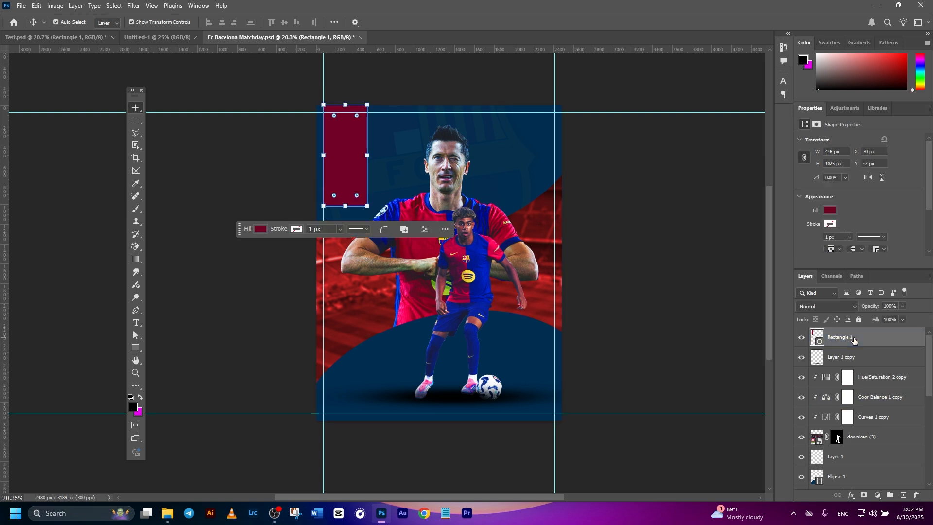
{"action": "left_click", "coordinate": [864, 495]}
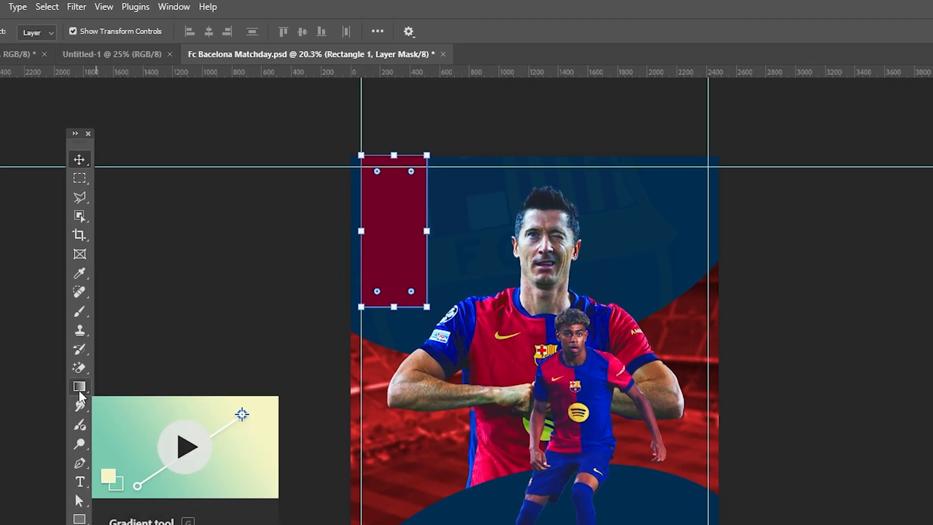
{"action": "left_click", "coordinate": [79, 389]}
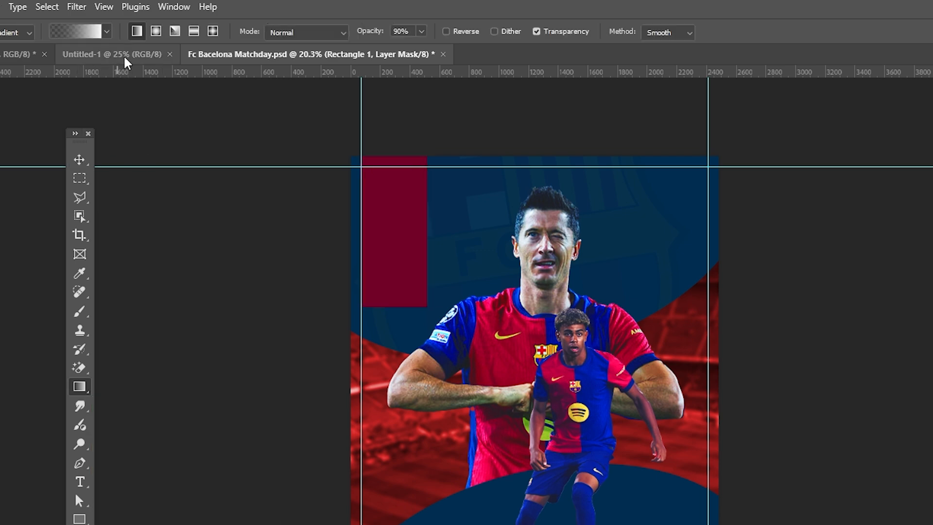
{"action": "left_click", "coordinate": [73, 32]}
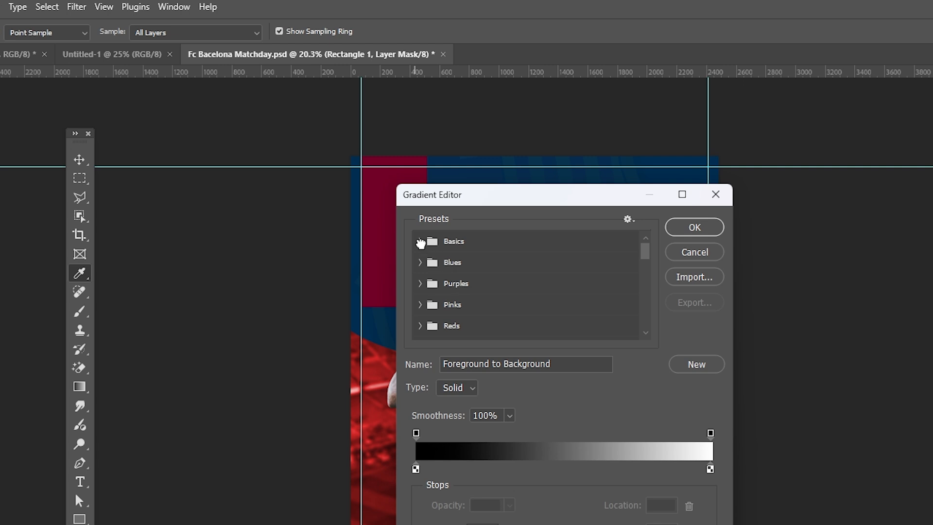
{"action": "left_click", "coordinate": [420, 242]}
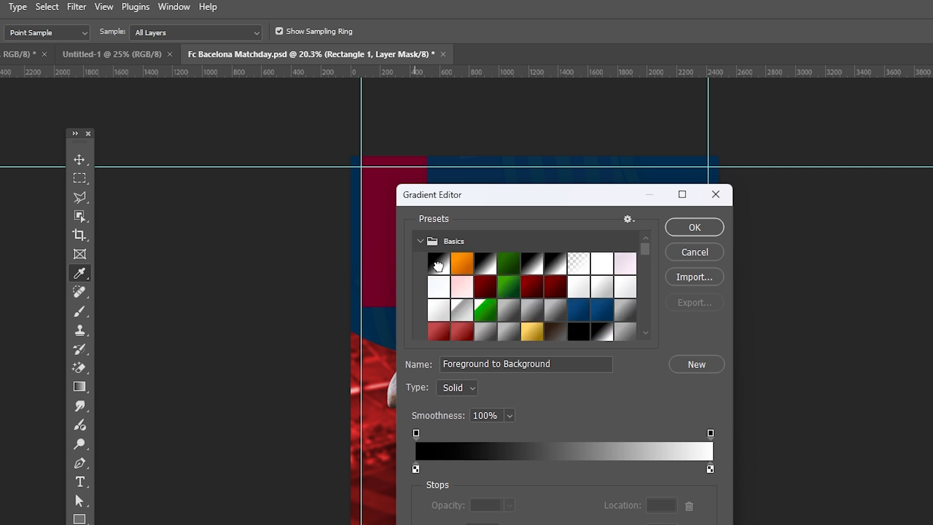
{"action": "left_click", "coordinate": [695, 228]}
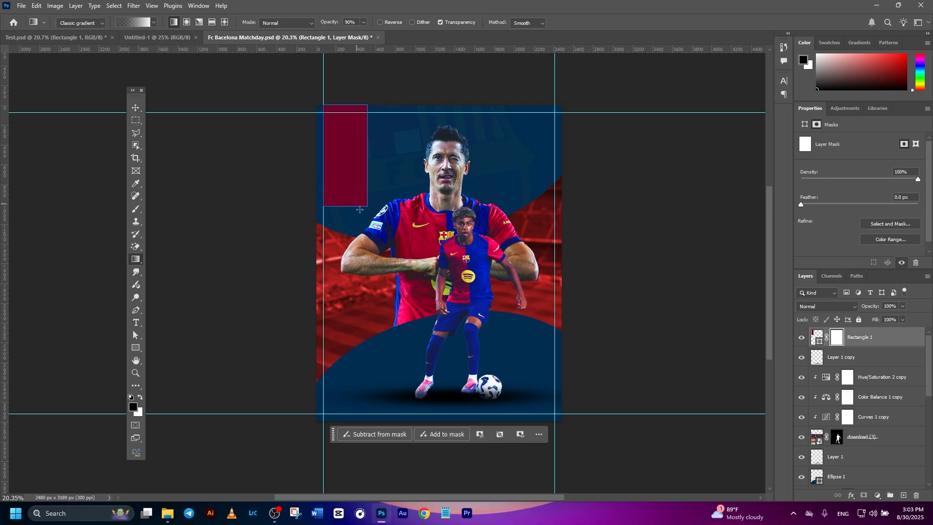
{"action": "left_click_drag", "start_coordinate": [350, 240], "coordinate": [348, 155]}
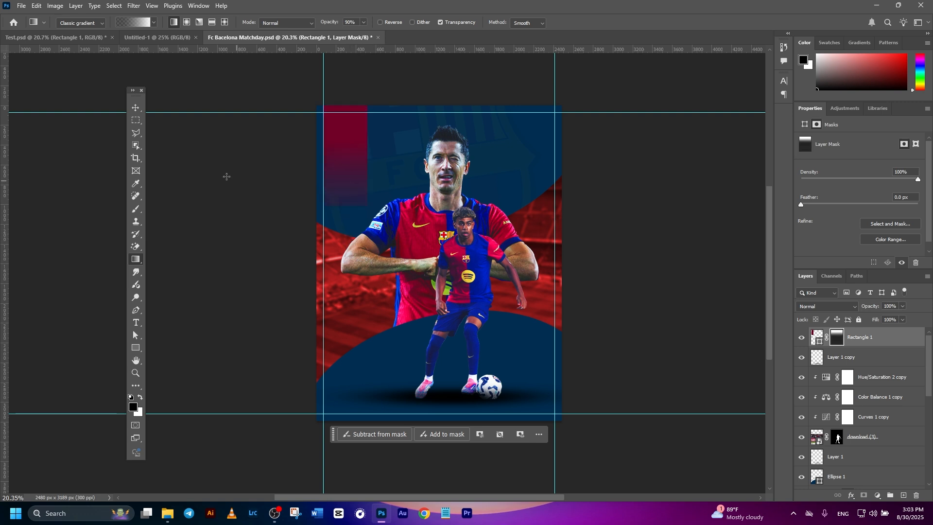
{"action": "left_click", "coordinate": [135, 107]}
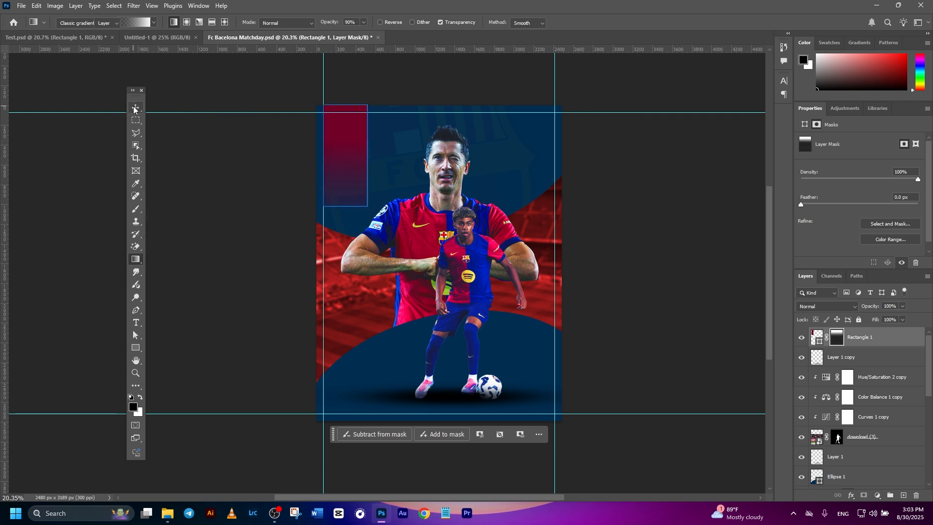
{"action": "left_click", "coordinate": [266, 217]}
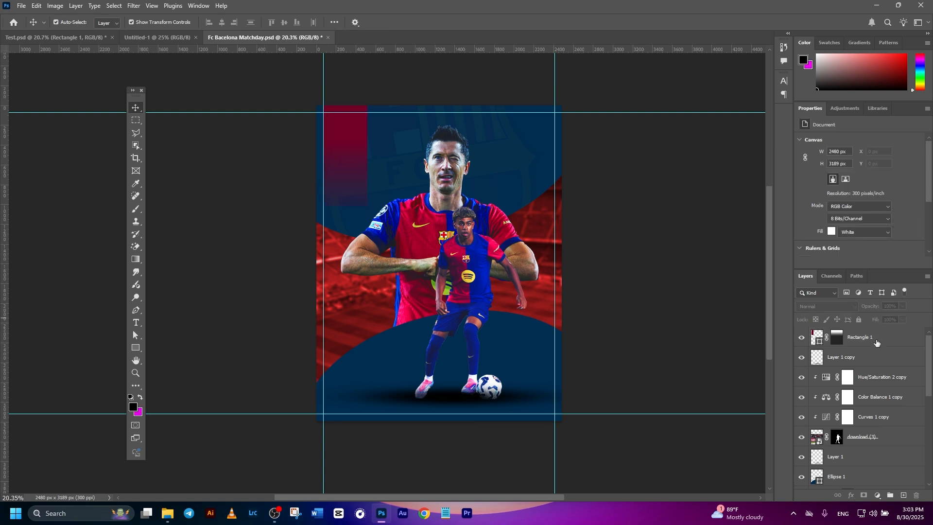
- Place the FCB crest pngwing.com (10) and the Rayo Vallecano crest pngwing.com (11) on the poster above the rectangle layer
{"action": "left_click", "coordinate": [878, 342]}
{"action": "left_click", "coordinate": [853, 346]}
{"action": "left_click", "coordinate": [167, 513]}
{"action": "left_click_drag", "start_coordinate": [416, 180], "coordinate": [419, 341]}
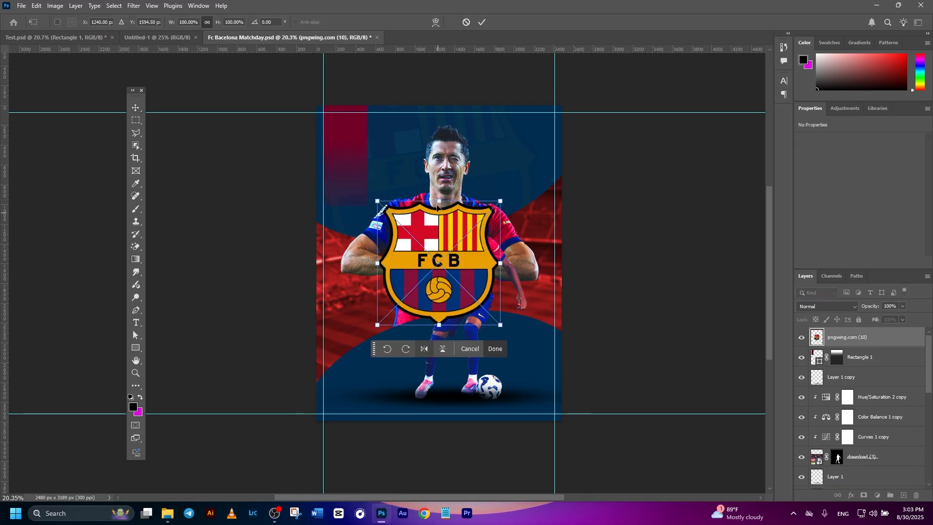
{"action": "left_click", "coordinate": [485, 23]}
{"action": "left_click", "coordinate": [481, 22]}
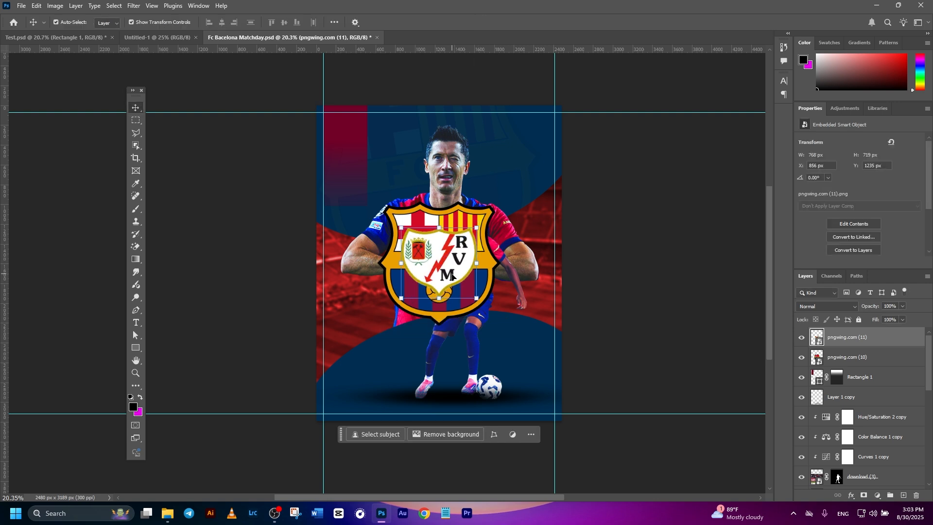
- Scale the Rayo Vallecano crest to about 46% and position it at the top of the dark red rectangle
{"action": "left_click_drag", "start_coordinate": [464, 256], "coordinate": [381, 134]}
{"action": "key", "text": "ctrl+t"}
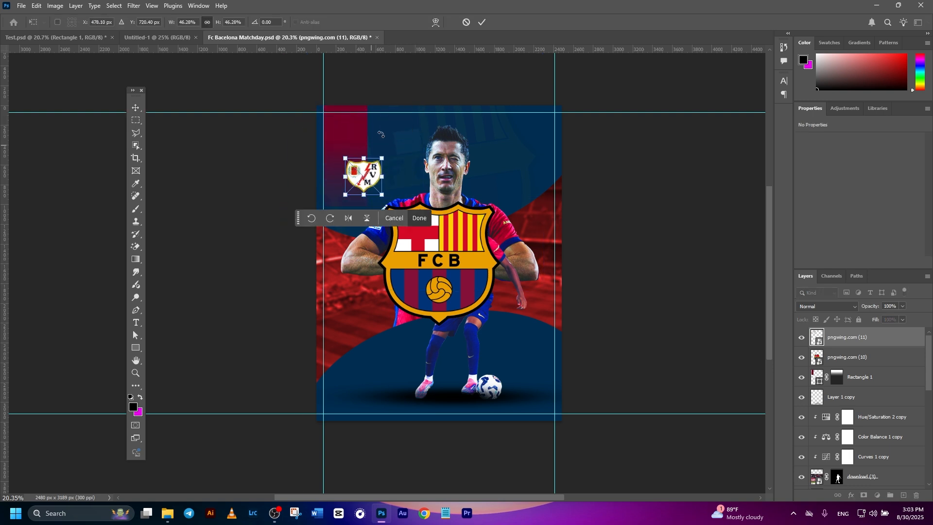
{"action": "left_click", "coordinate": [478, 23]}
{"action": "left_click_drag", "start_coordinate": [354, 151], "coordinate": [352, 130]}
{"action": "left_click", "coordinate": [662, 240]}
- Shrink the FCB crest to roughly the other crest's size and position it below that crest on the dark red rectangle
{"action": "left_click", "coordinate": [498, 241]}
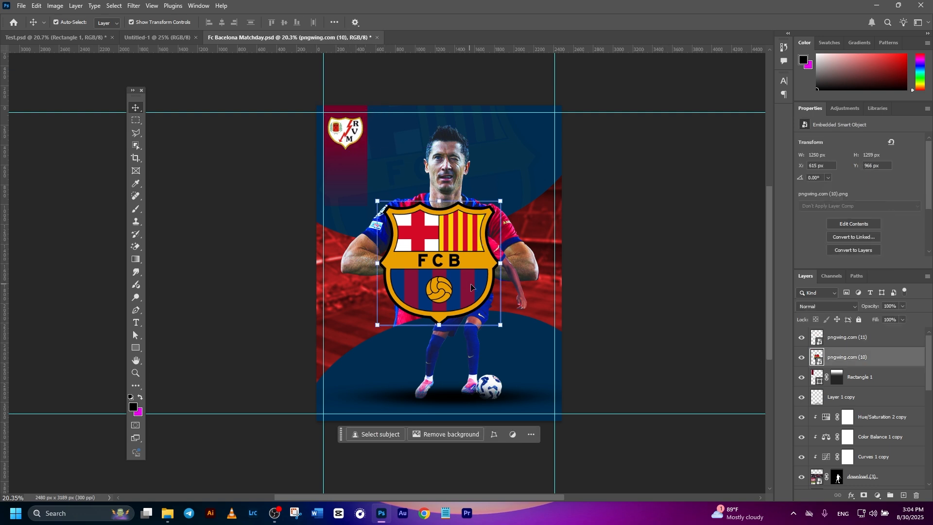
{"action": "left_click_drag", "start_coordinate": [502, 211], "coordinate": [355, 156]}
{"action": "left_click", "coordinate": [481, 22]}
{"action": "left_click", "coordinate": [574, 104]}
{"action": "scroll", "coordinate": [408, 170], "scroll_direction": "up", "scroll_amount": 6}
{"action": "left_click_drag", "start_coordinate": [340, 241], "coordinate": [404, 269]}
{"action": "left_click_drag", "start_coordinate": [360, 224], "coordinate": [384, 229]}
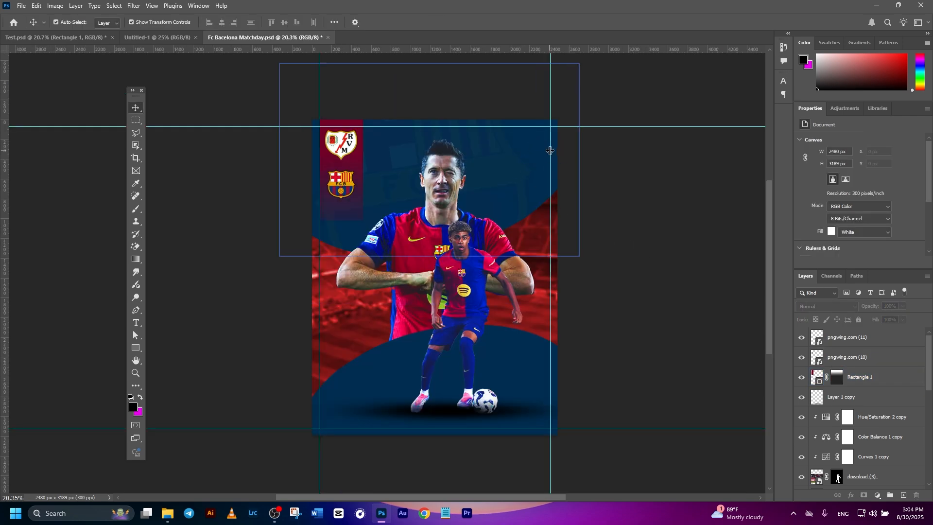
- Place the LaLiga logo image on the poster and reduce its size
{"action": "left_click", "coordinate": [167, 513]}
{"action": "left_click_drag", "start_coordinate": [347, 95], "coordinate": [436, 344]}
{"action": "left_click_drag", "start_coordinate": [313, 400], "coordinate": [491, 218]}
{"action": "left_click", "coordinate": [485, 21]}
- Resize the LaLiga logo to about 386 by 420 px and align it with the guides in the poster's upper right corner
{"action": "scroll", "coordinate": [544, 183], "scroll_direction": "up", "scroll_amount": 2}
{"action": "left_click_drag", "start_coordinate": [515, 182], "coordinate": [527, 130]}
{"action": "key", "text": "ctrl+t"}
{"action": "mouse_move", "coordinate": [491, 172]}
{"action": "left_mouse_down"}
{"action": "mouse_move", "coordinate": [495, 165]}
{"action": "mouse_move", "coordinate": [488, 178]}
{"action": "left_mouse_up"}
{"action": "left_click", "coordinate": [481, 21]}
{"action": "left_click", "coordinate": [562, 148]}
{"action": "left_click_drag", "start_coordinate": [527, 136], "coordinate": [529, 133]}
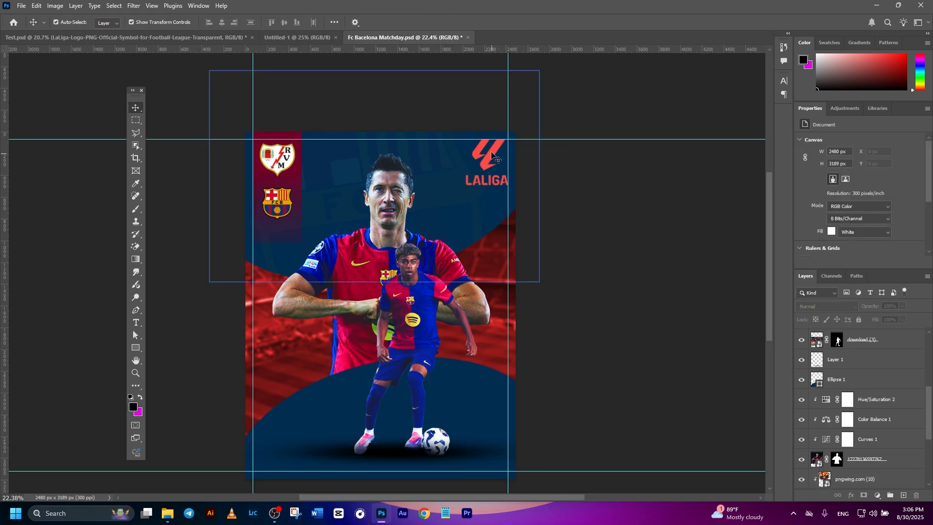
- Add a new empty layer directly beneath the LaLiga logo layer
{"action": "left_click", "coordinate": [488, 158]}
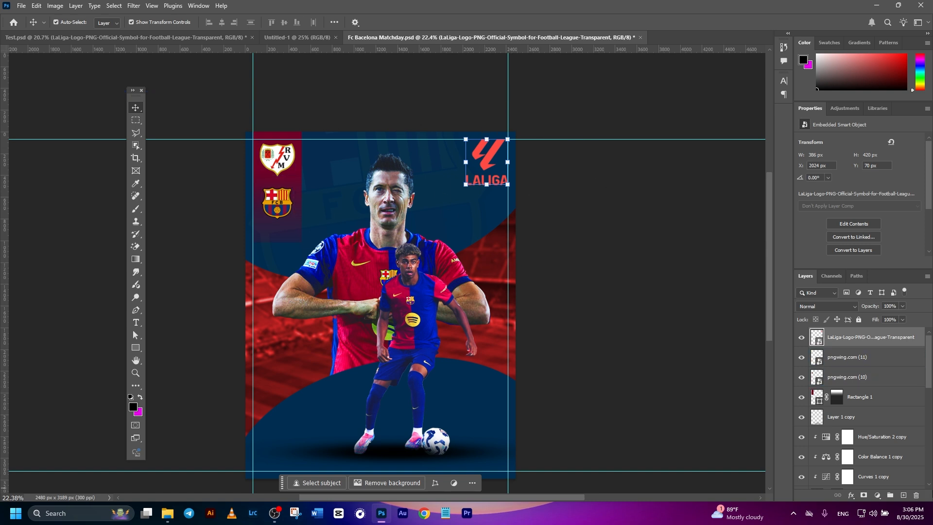
{"action": "left_click", "coordinate": [903, 495]}
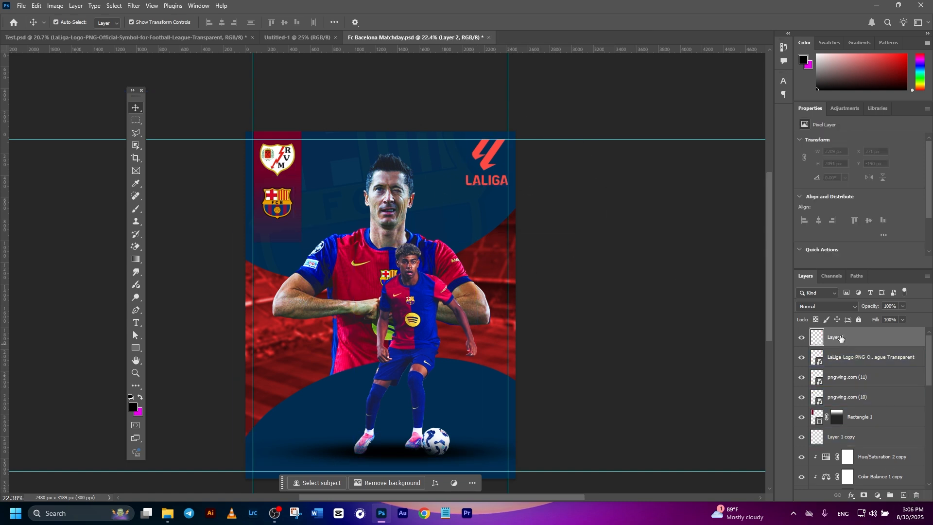
{"action": "left_click_drag", "start_coordinate": [849, 340], "coordinate": [852, 365]}
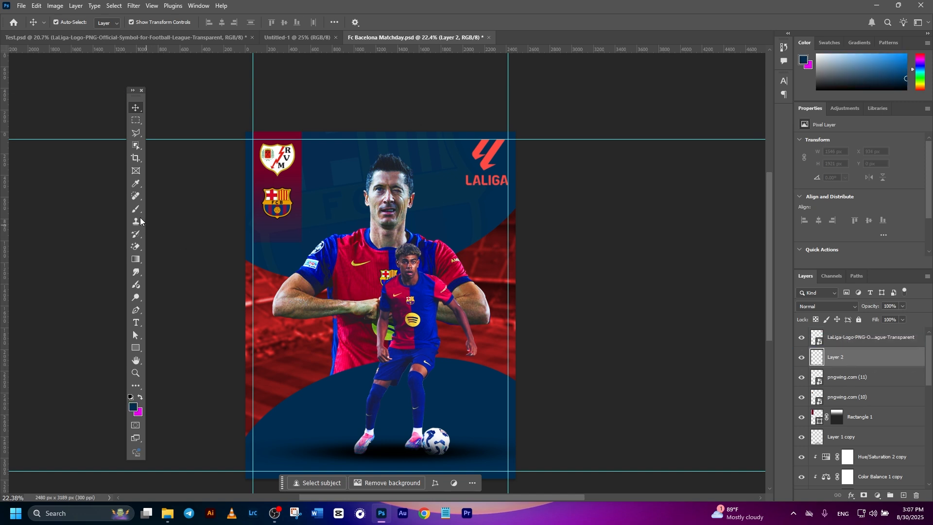
- Paint a blue #0081e5 glow behind the LaLiga logo with a 2142 px Soft Round brush at 100% opacity
{"action": "left_click", "coordinate": [138, 210]}
{"action": "left_click", "coordinate": [67, 25]}
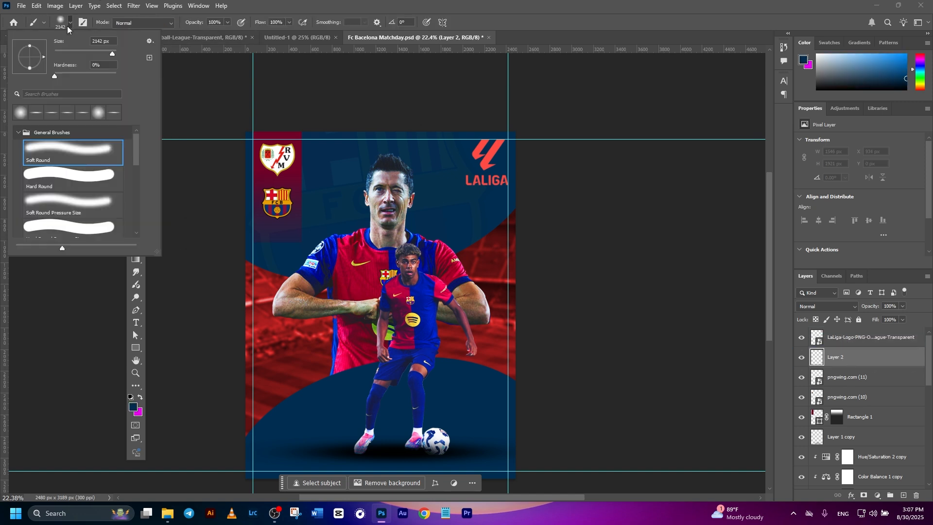
{"action": "left_click", "coordinate": [63, 144]}
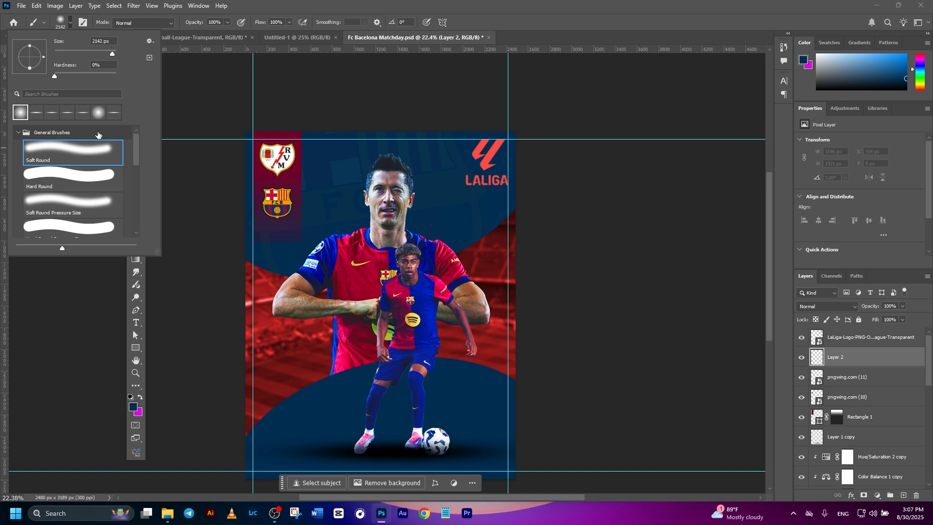
{"action": "left_click", "coordinate": [221, 22]}
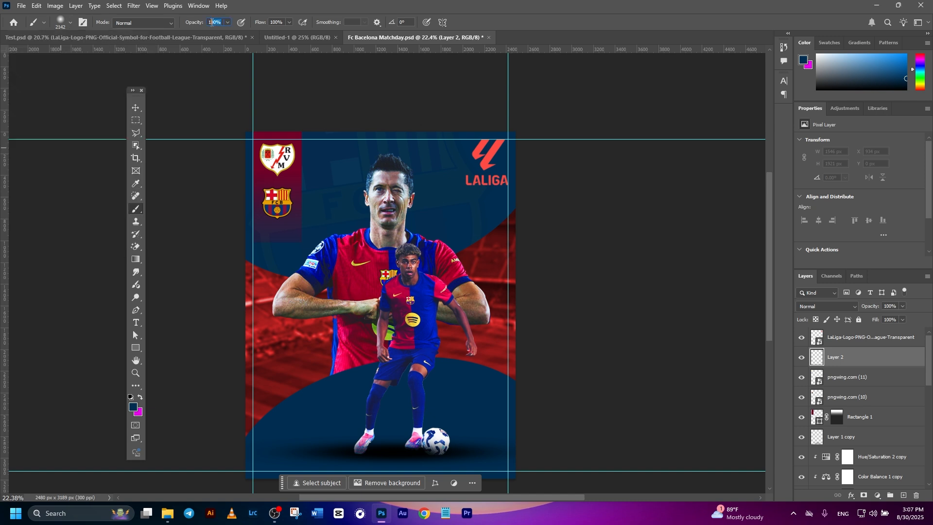
{"action": "left_click", "coordinate": [132, 407]}
{"action": "type", "text": "0081e5"}
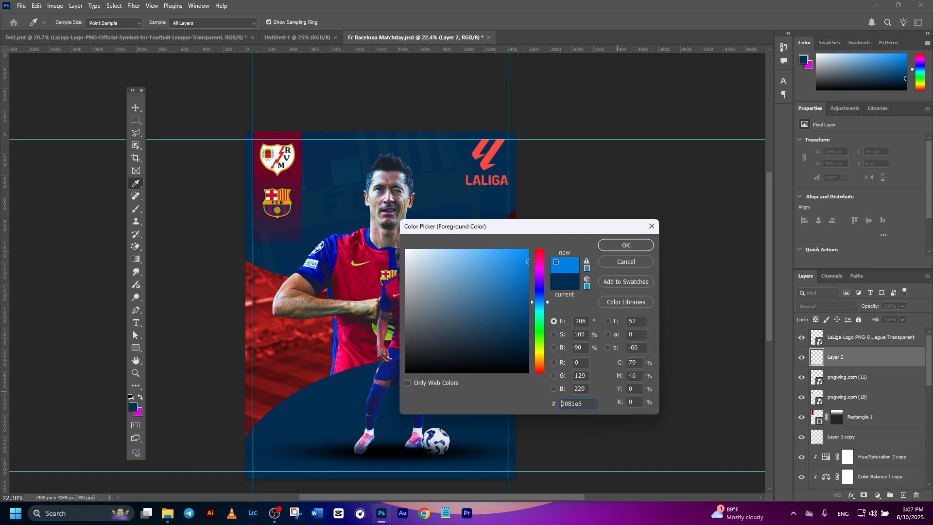
{"action": "left_click", "coordinate": [623, 245]}
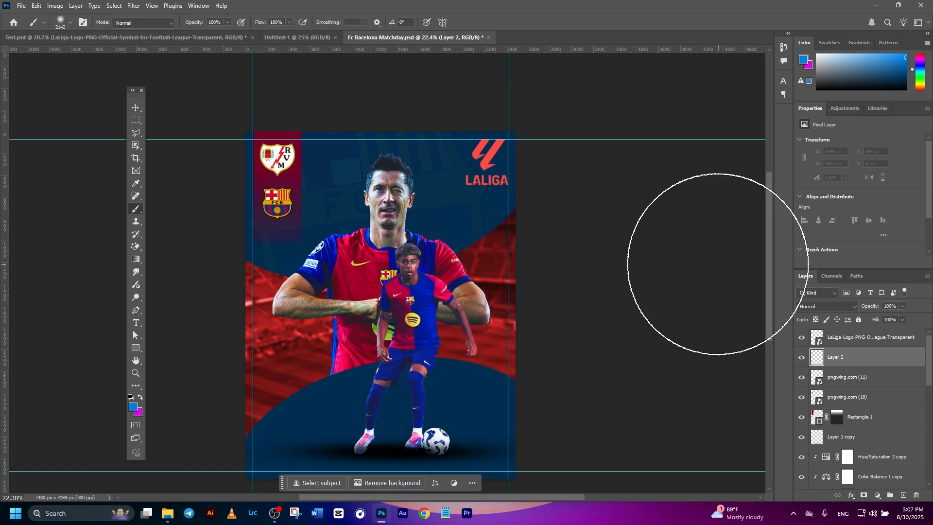
{"action": "left_click", "coordinate": [532, 145]}
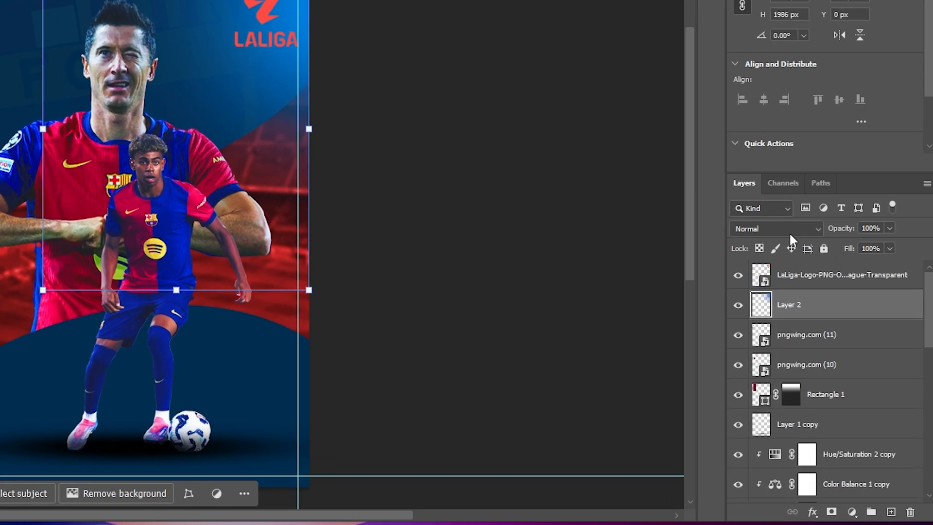
- Set the glow layer's blending mode to Divide and shift the glow slightly up and outward past the poster's upper right corner
{"action": "left_click", "coordinate": [833, 307]}
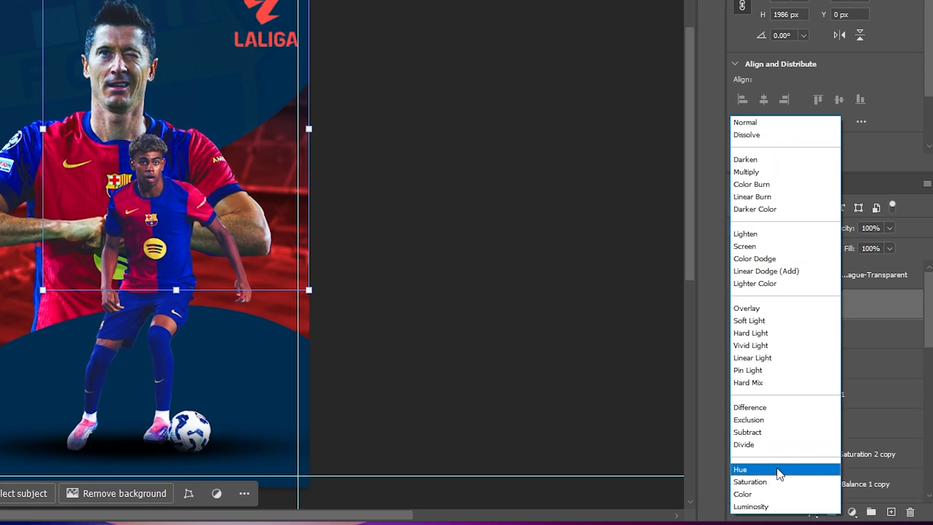
{"action": "left_click", "coordinate": [751, 445]}
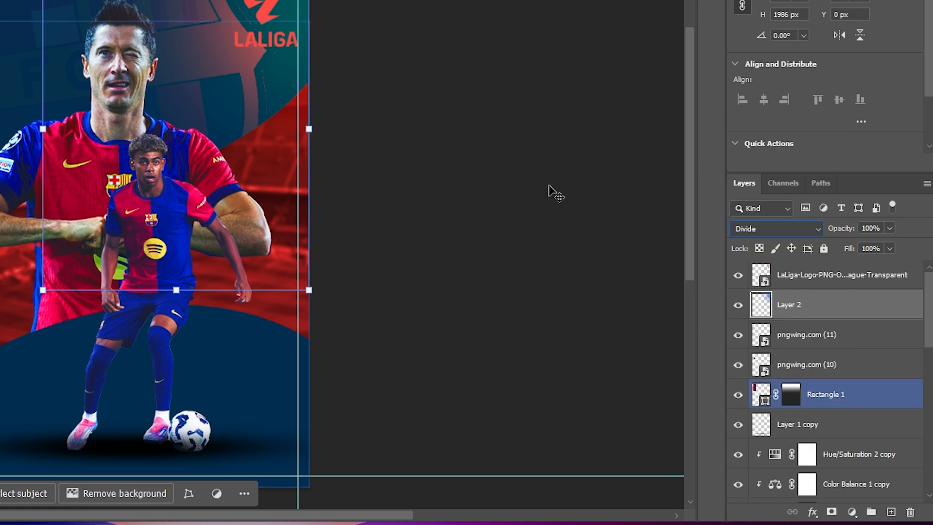
{"action": "key", "text": "ctrl+t"}
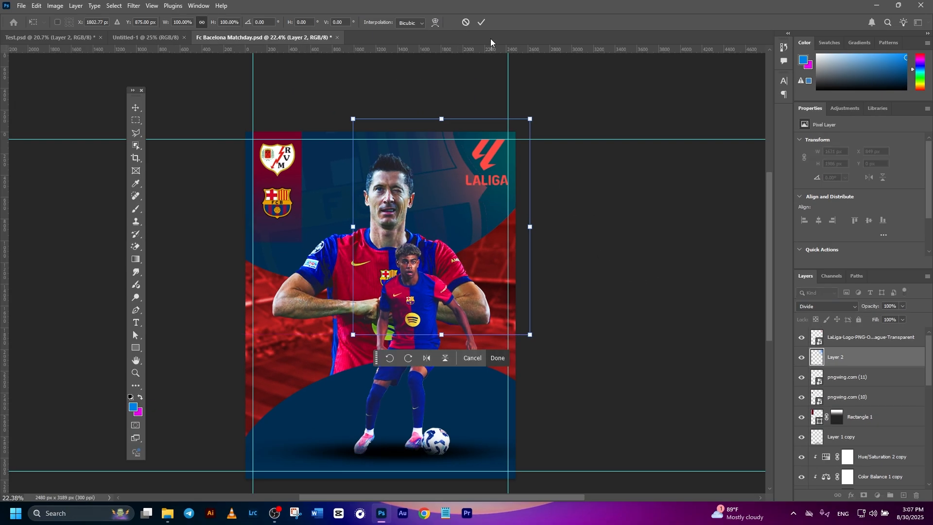
{"action": "left_click", "coordinate": [481, 22]}
{"action": "scroll", "coordinate": [554, 292], "scroll_direction": "down", "scroll_amount": 2}
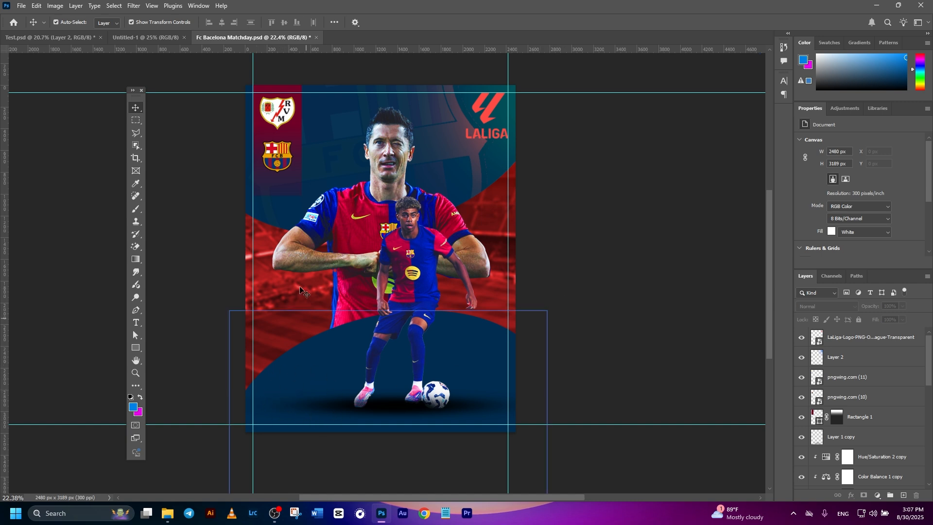
- Add the white Copperplate Gothic Bold texts "Sun 31 Aug" and "Kickoff CEST 02 : 30 am" in the poster's lower left area
{"action": "left_click", "coordinate": [875, 338]}
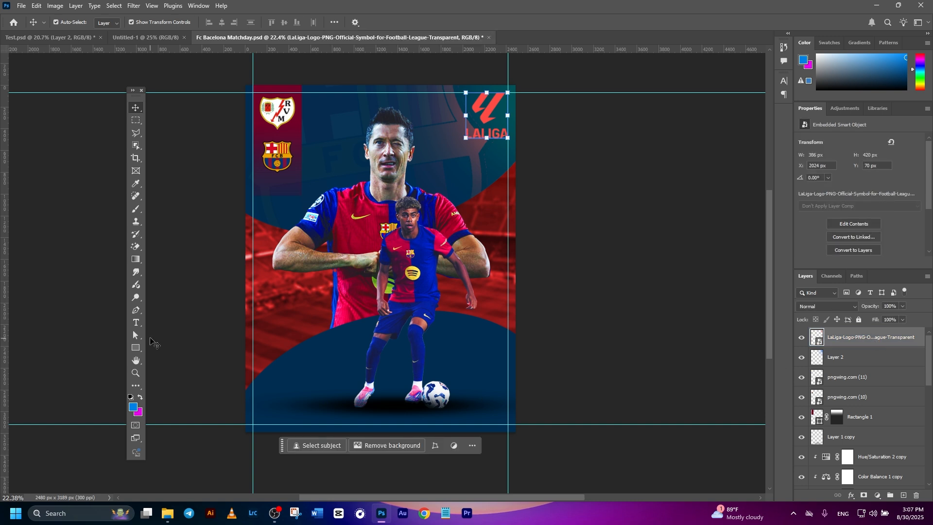
{"action": "left_click", "coordinate": [135, 324]}
{"action": "left_click", "coordinate": [285, 385]}
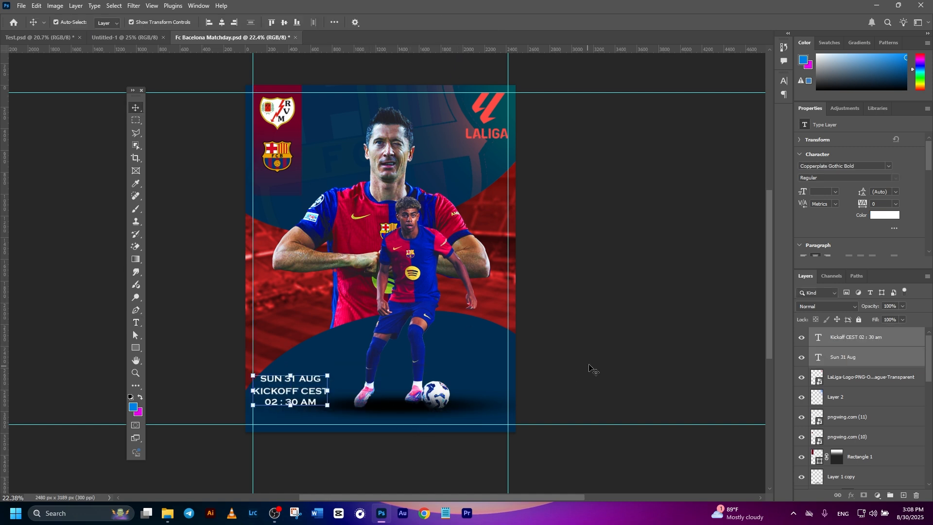
{"action": "left_click", "coordinate": [604, 365]}
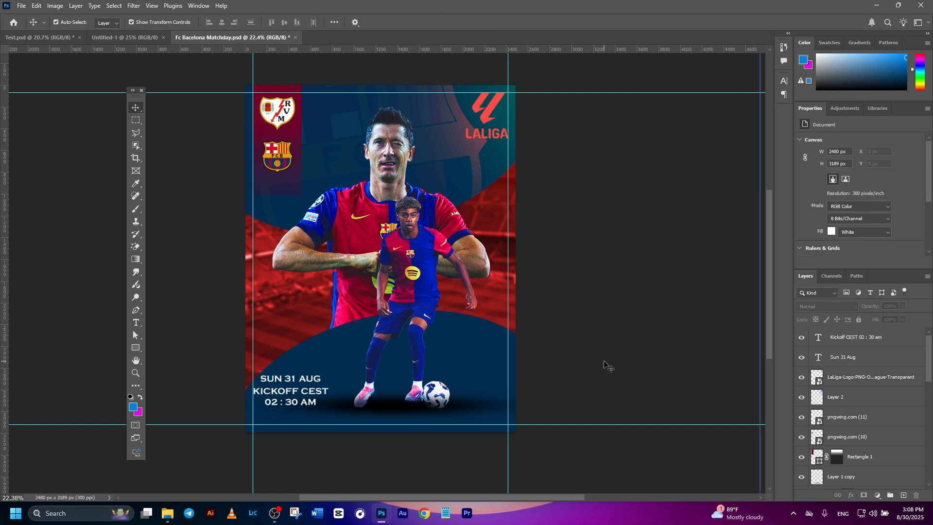
- Bring the purple striped group from Test.psd in above the text layers and place it across the poster's lower right edge
{"action": "left_click", "coordinate": [861, 368]}
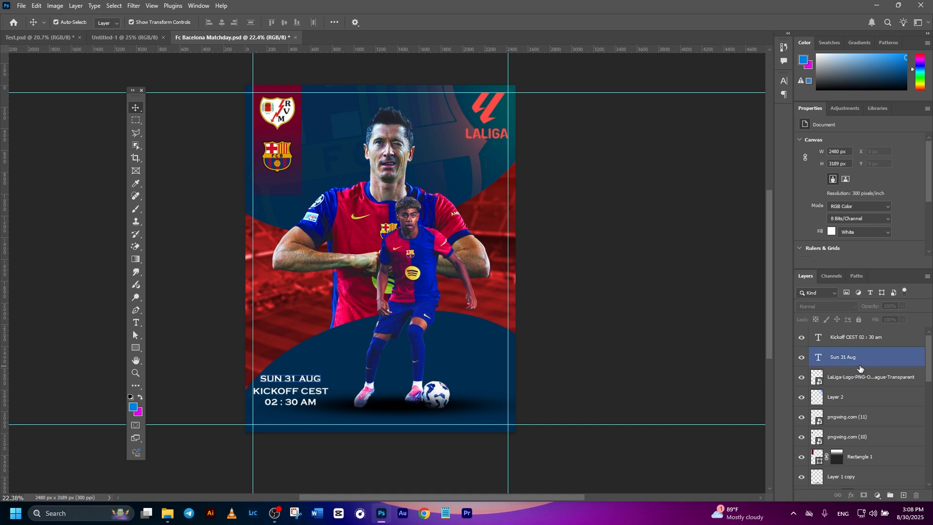
{"action": "left_click", "coordinate": [858, 340]}
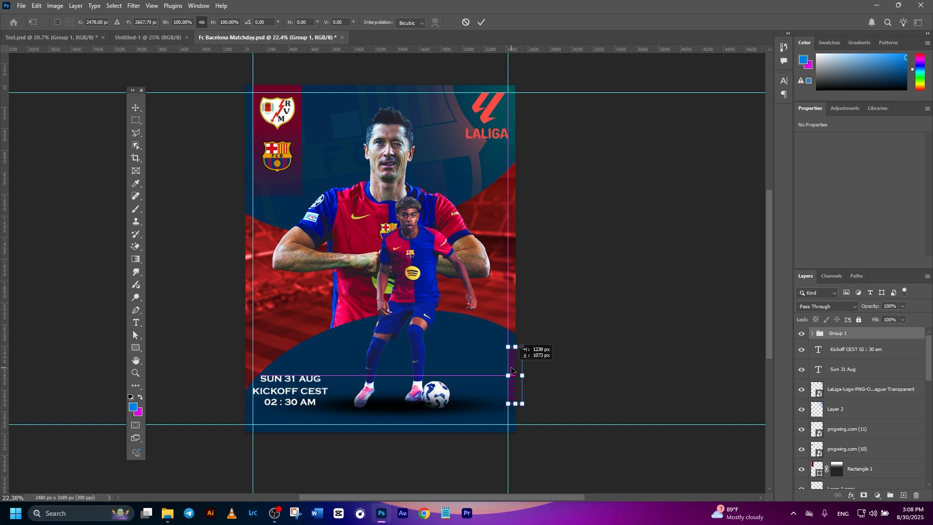
{"action": "mouse_move", "coordinate": [511, 369]}
{"action": "left_mouse_down"}
{"action": "mouse_move", "coordinate": [511, 382]}
{"action": "mouse_move", "coordinate": [516, 362]}
{"action": "left_mouse_up"}
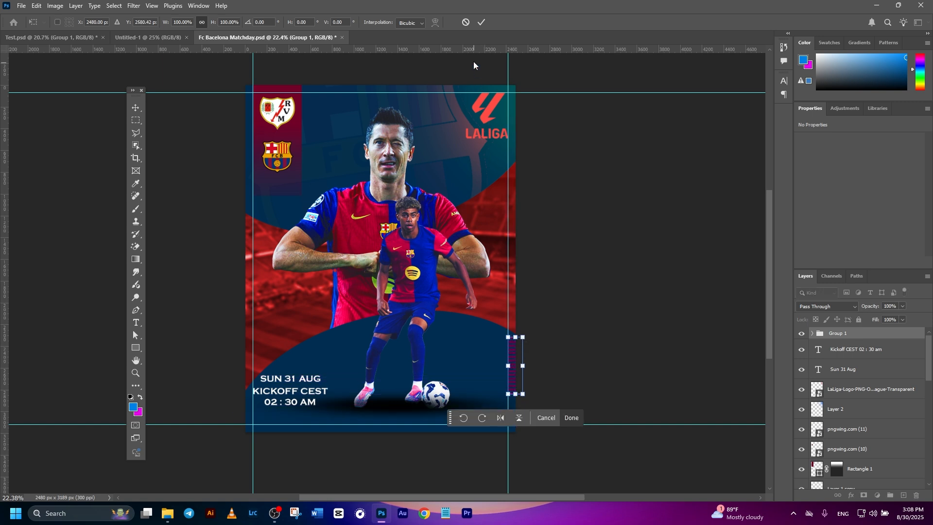
{"action": "left_click", "coordinate": [480, 23]}
{"action": "left_click", "coordinate": [683, 185]}
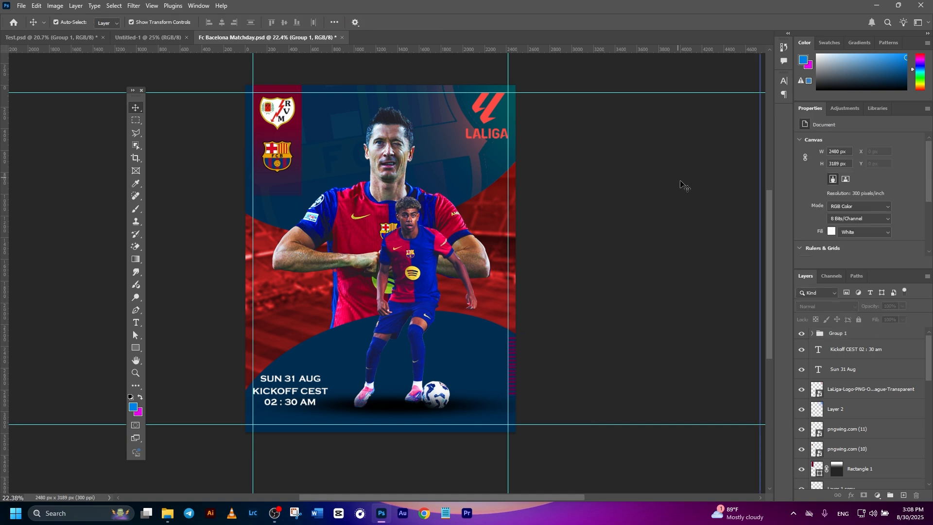
- Clear the canvas guides from the poster and save the document
{"action": "left_click", "coordinate": [151, 6]}
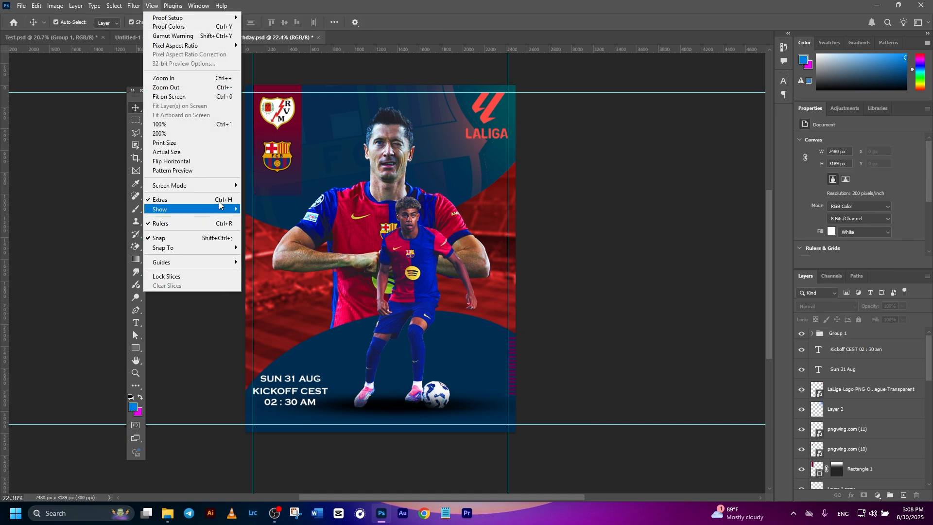
{"action": "mouse_move", "coordinate": [204, 263]}
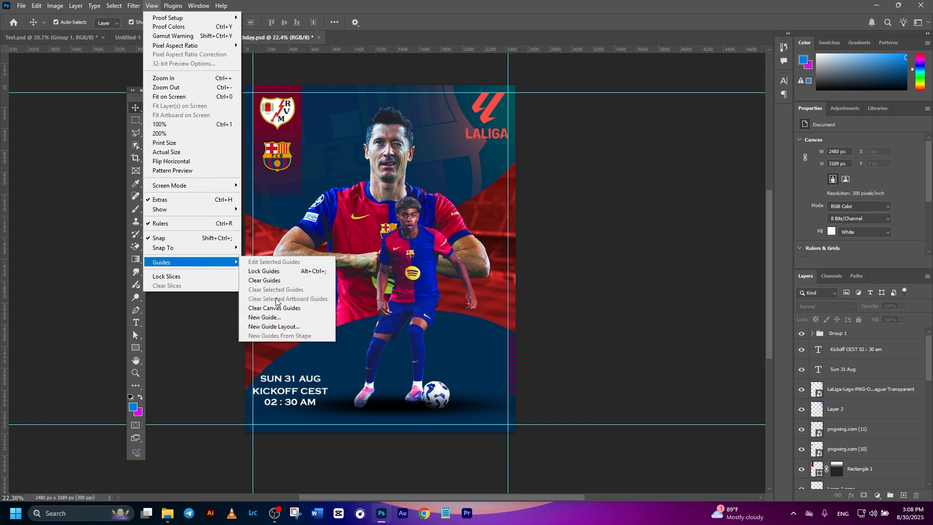
{"action": "left_click", "coordinate": [270, 309]}
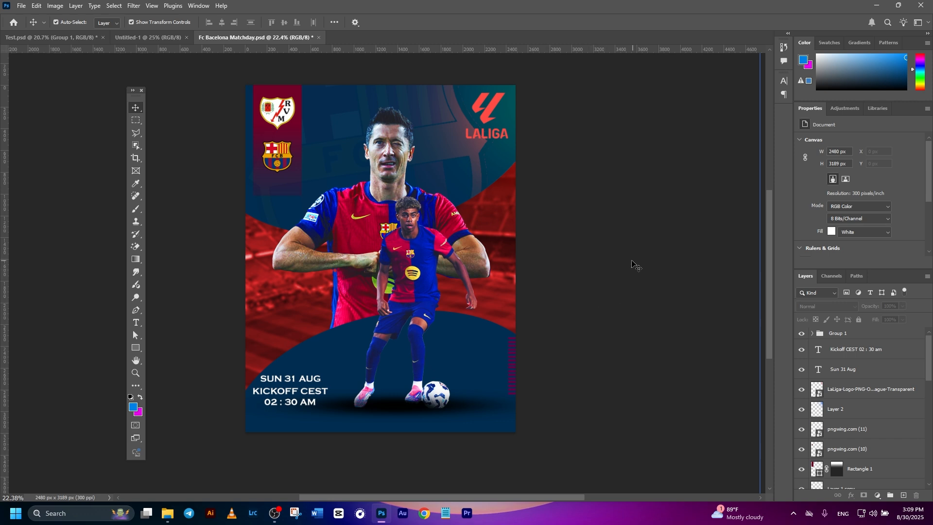
{"action": "key", "text": "ctrl+s"}
- Quick-export the poster as the JPG file "Fc Bacelona Matchday.jpg" into the Football Poster folder
{"action": "left_click", "coordinate": [21, 6]}
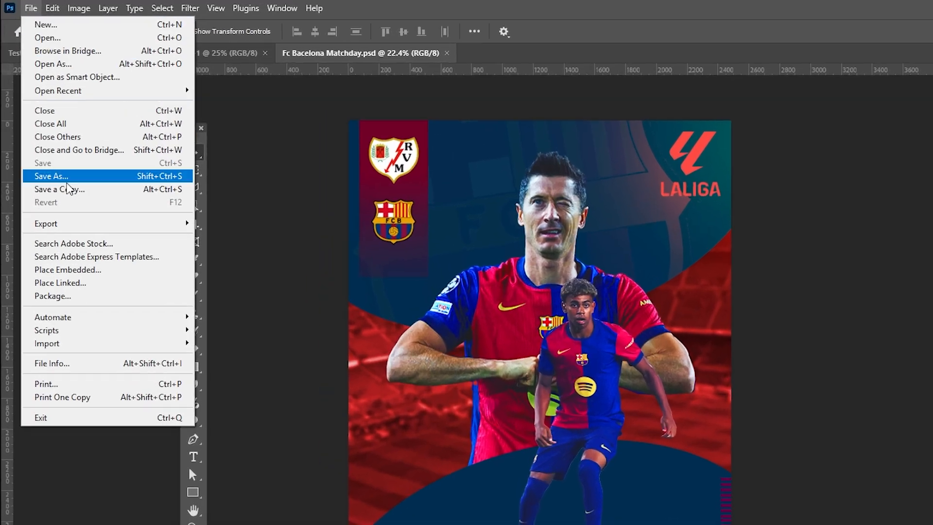
{"action": "mouse_move", "coordinate": [67, 161]}
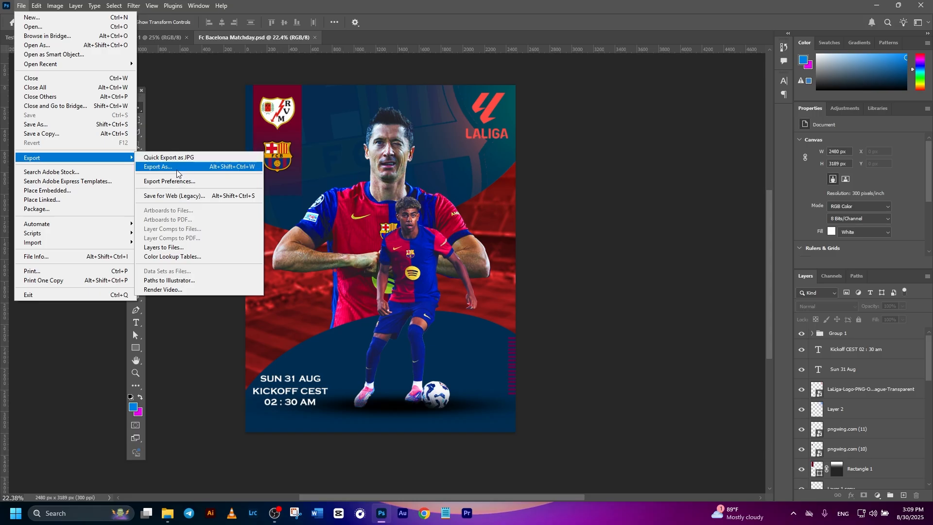
{"action": "left_click", "coordinate": [202, 161]}
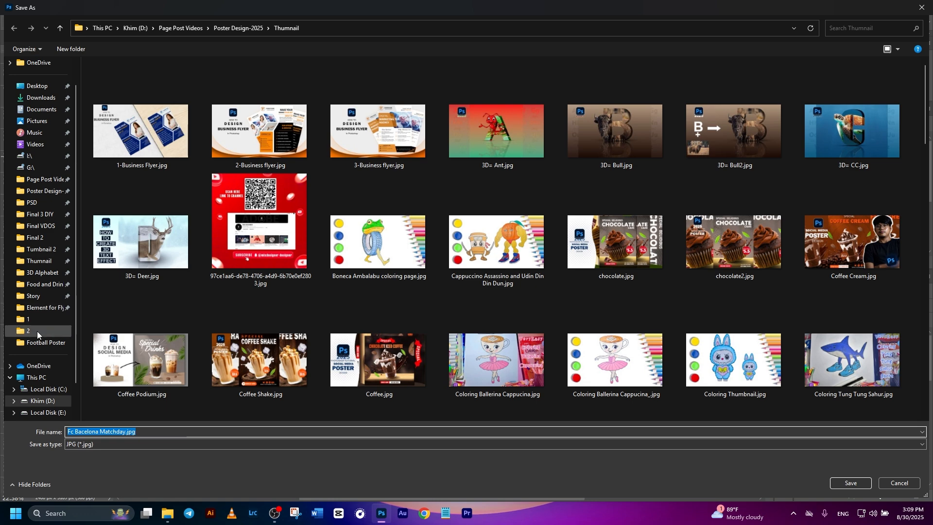
{"action": "left_click", "coordinate": [37, 330]}
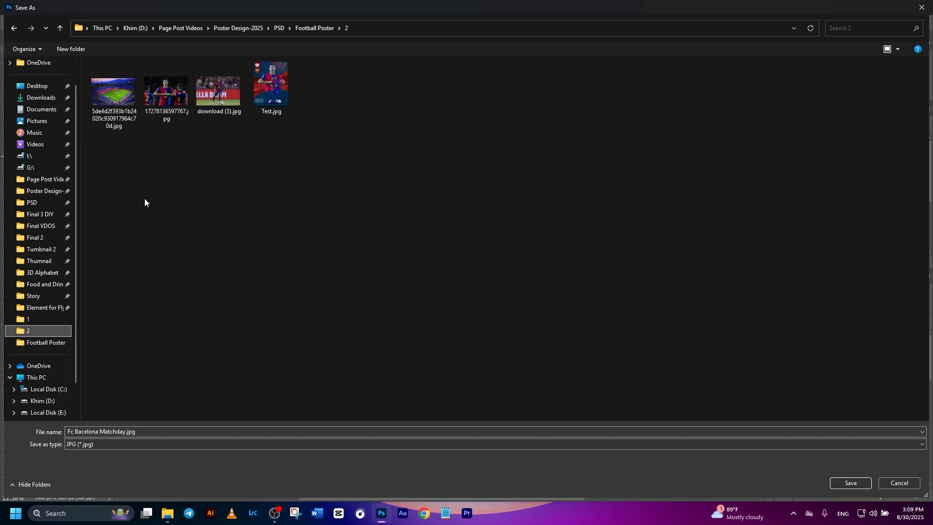
{"action": "left_click", "coordinate": [314, 27]}
{"action": "left_click", "coordinate": [856, 482]}
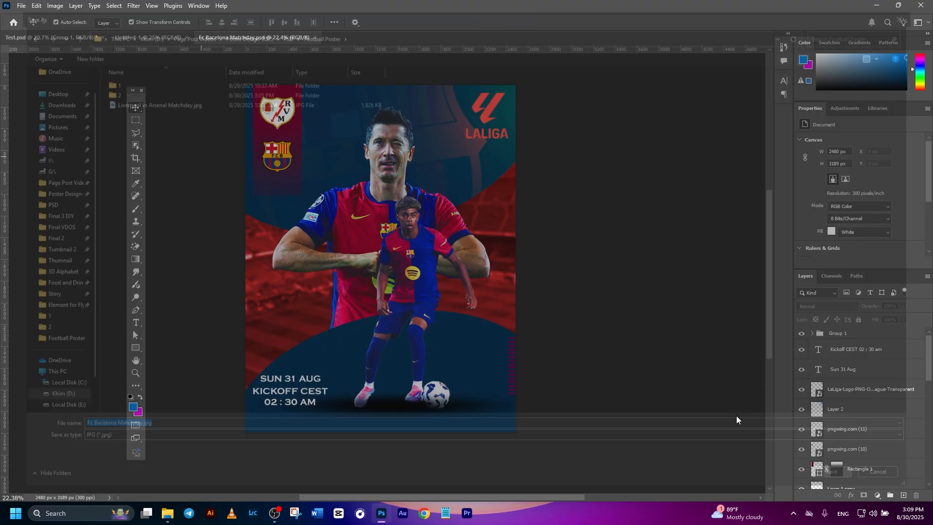